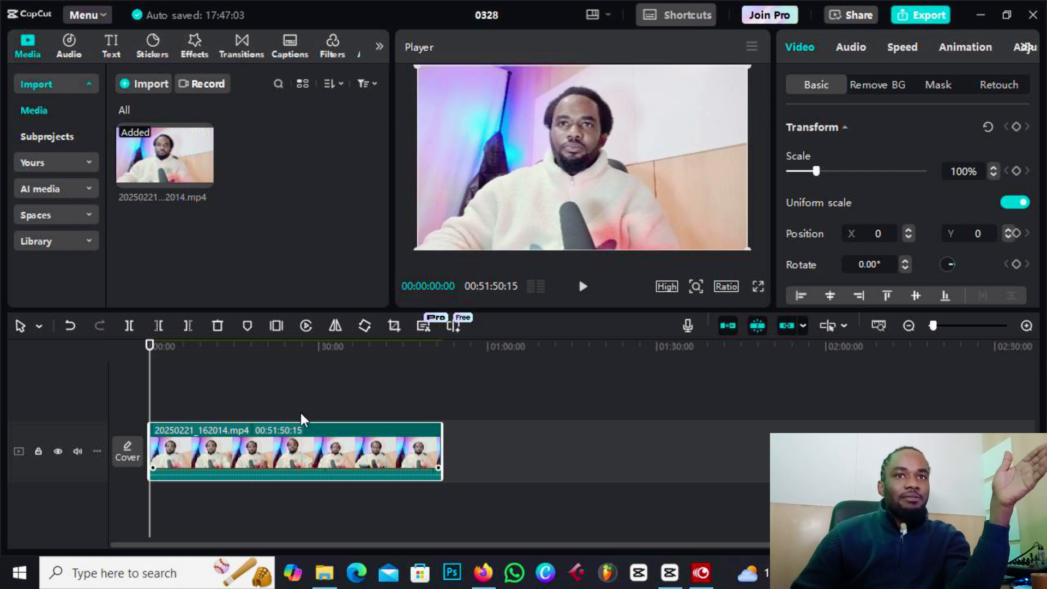
- Position the playhead at 00:02:35:04, on the frame where the man drinks from the mug
click(935, 322)
drag(935, 323, 941, 323)
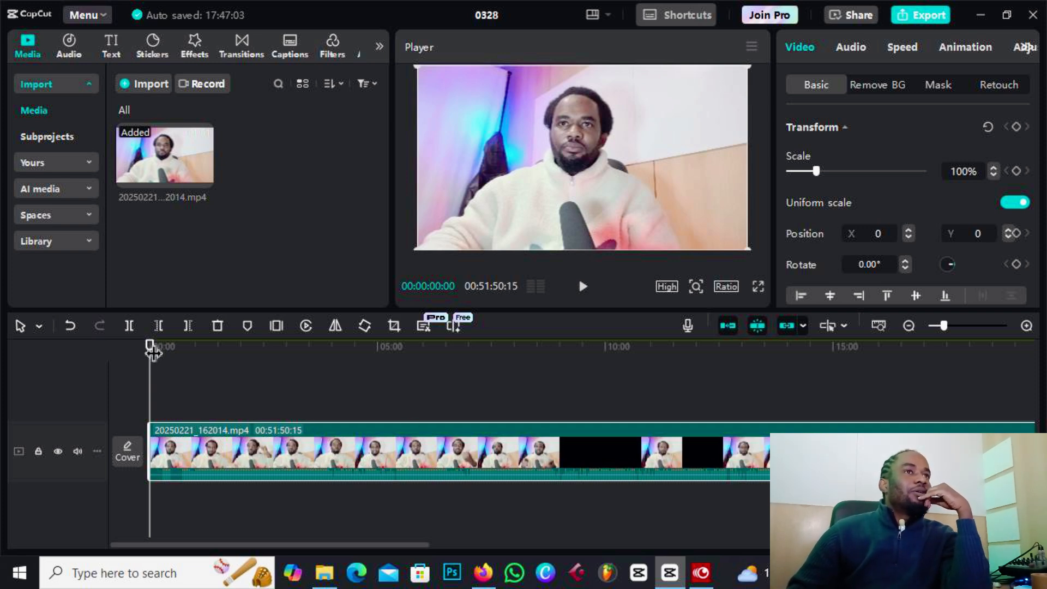
drag(159, 353, 264, 338)
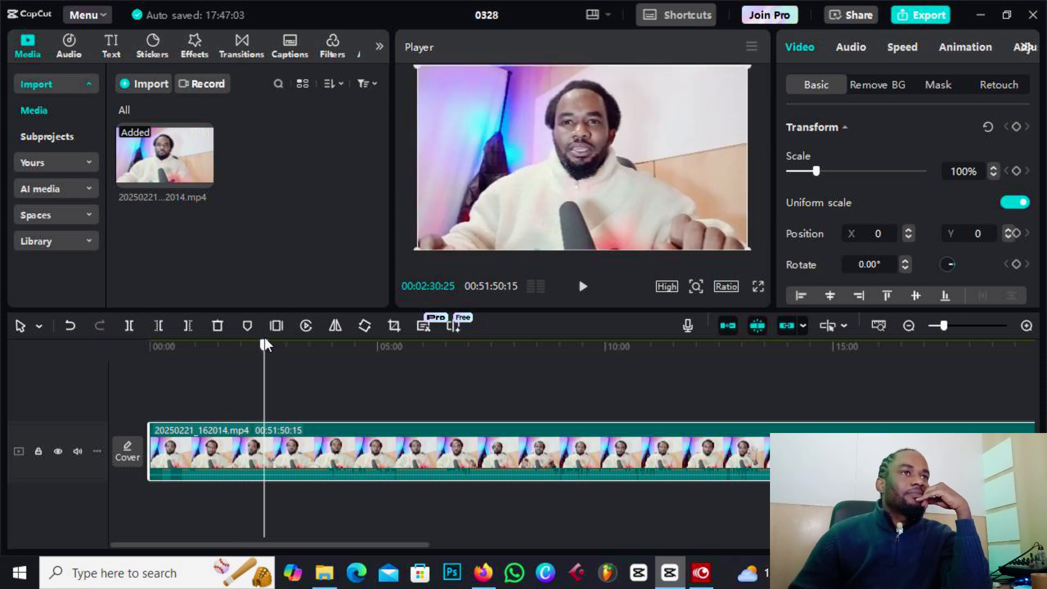
click(583, 288)
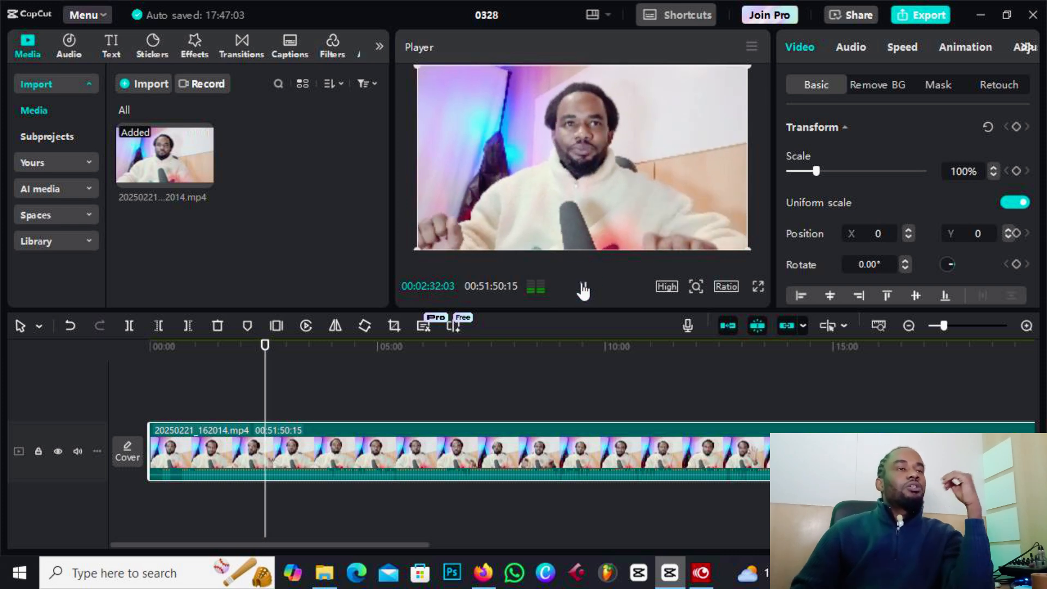
click(582, 288)
mouse_move(270, 357)
mouse_down()
mouse_move(283, 356)
mouse_move(271, 356)
mouse_up()
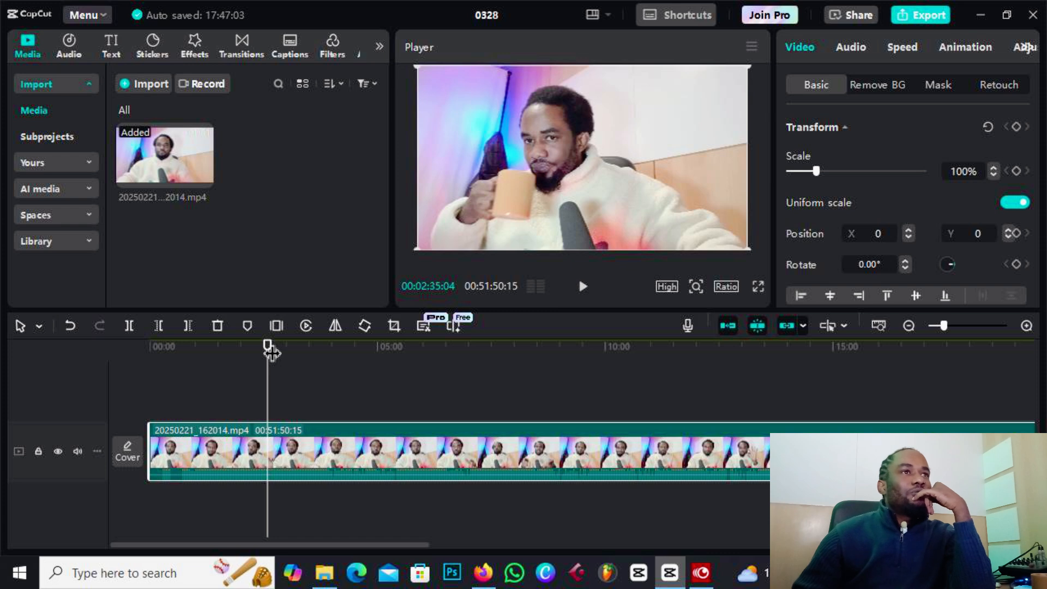
- Export the current frame as a 1080P PNG still named cccccc, importing it into the project
click(751, 46)
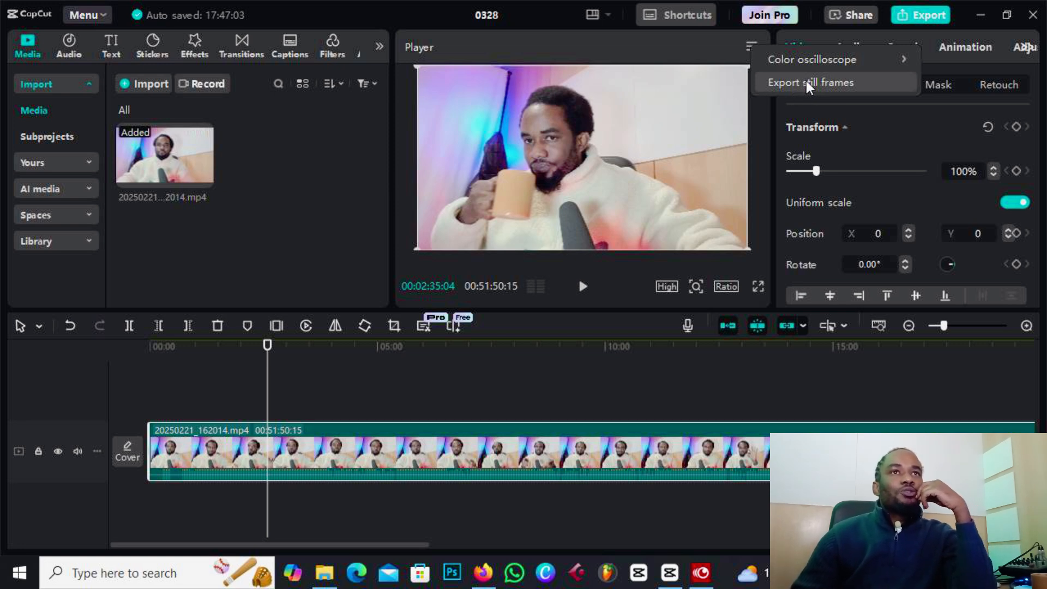
click(806, 81)
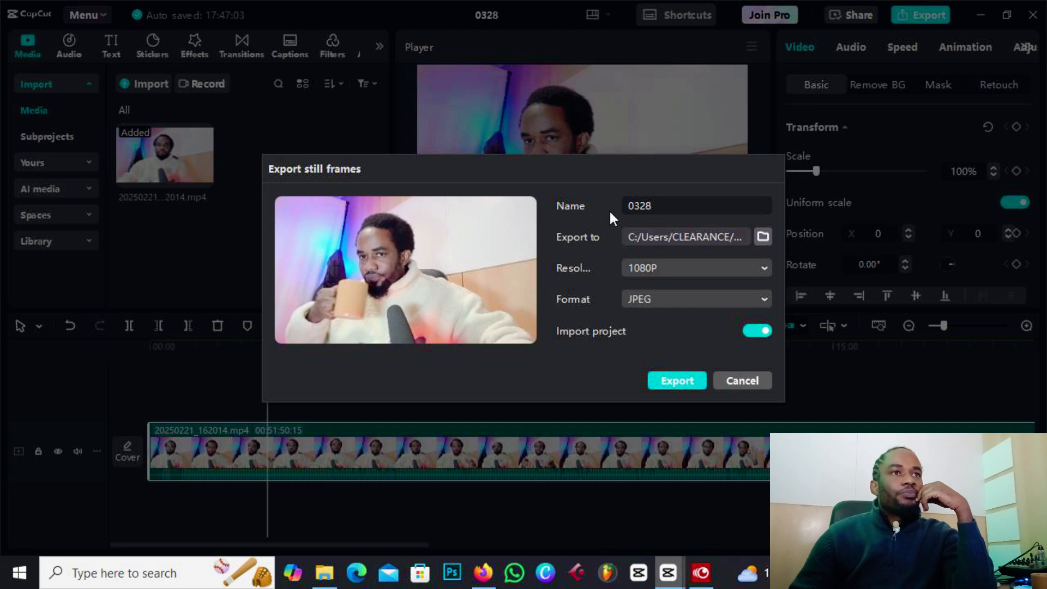
double_click(654, 206)
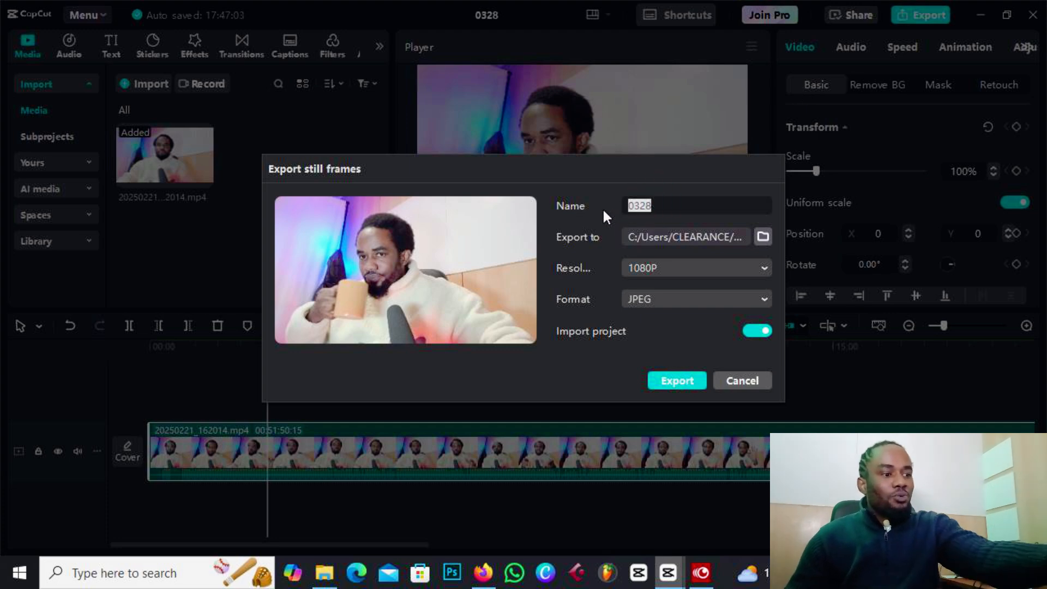
text(cccccc)
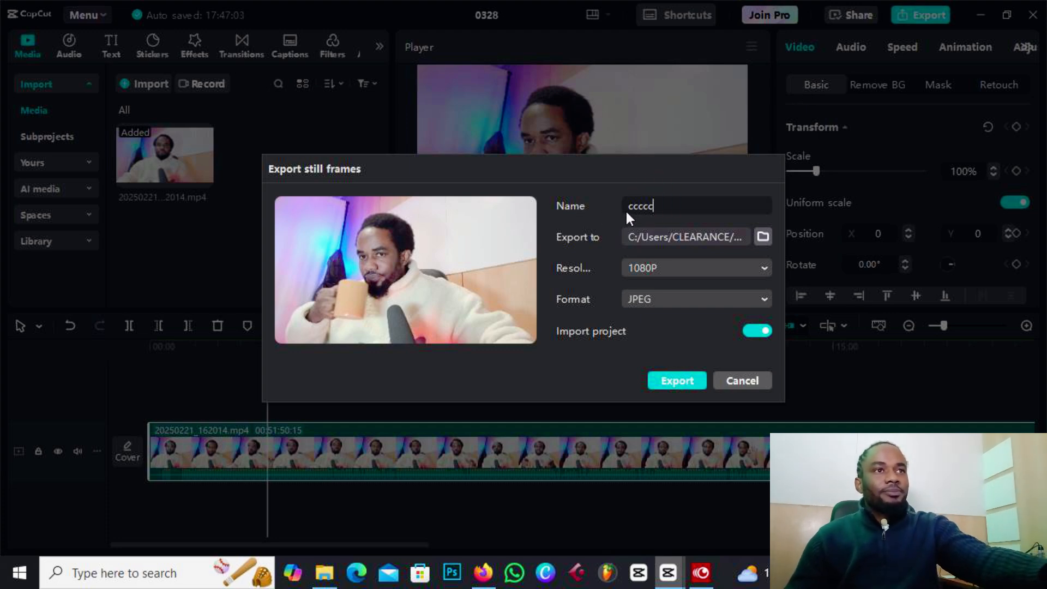
click(707, 297)
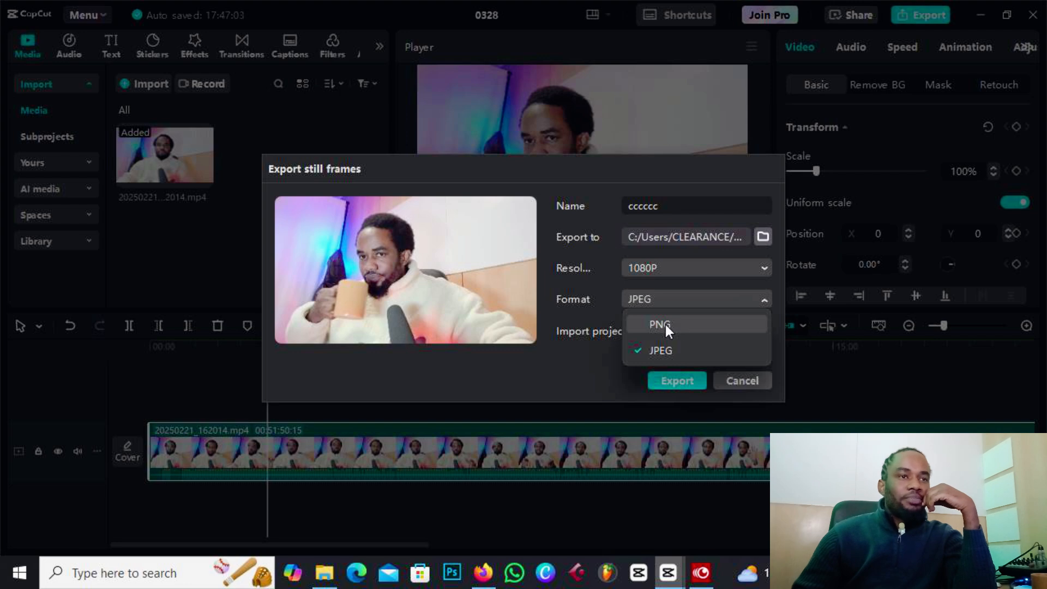
click(665, 325)
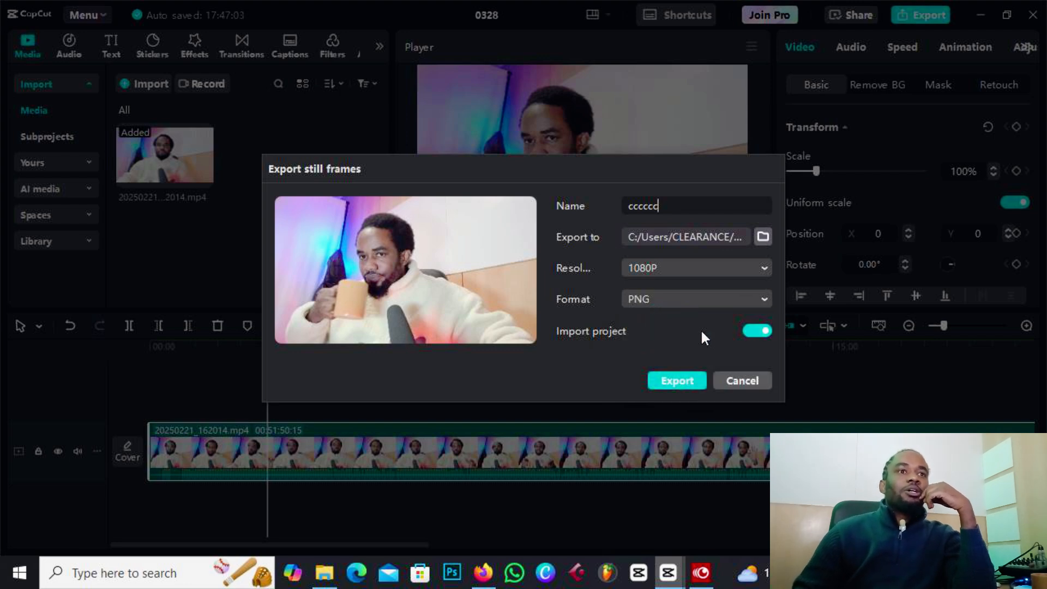
click(685, 381)
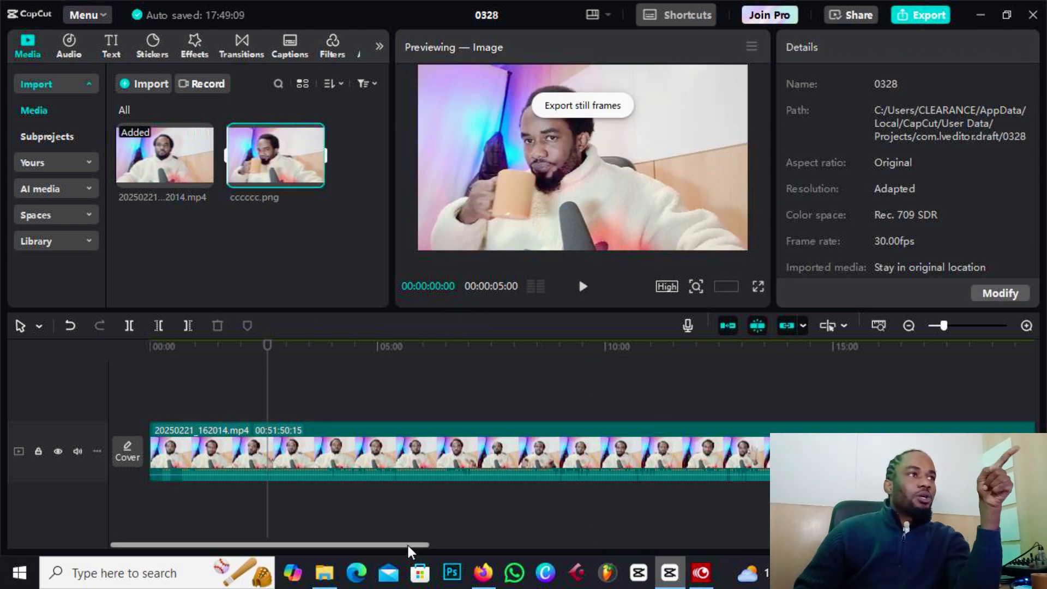
- Place cccccc.png on the main track directly after the end of the video clip
drag(407, 545, 565, 544)
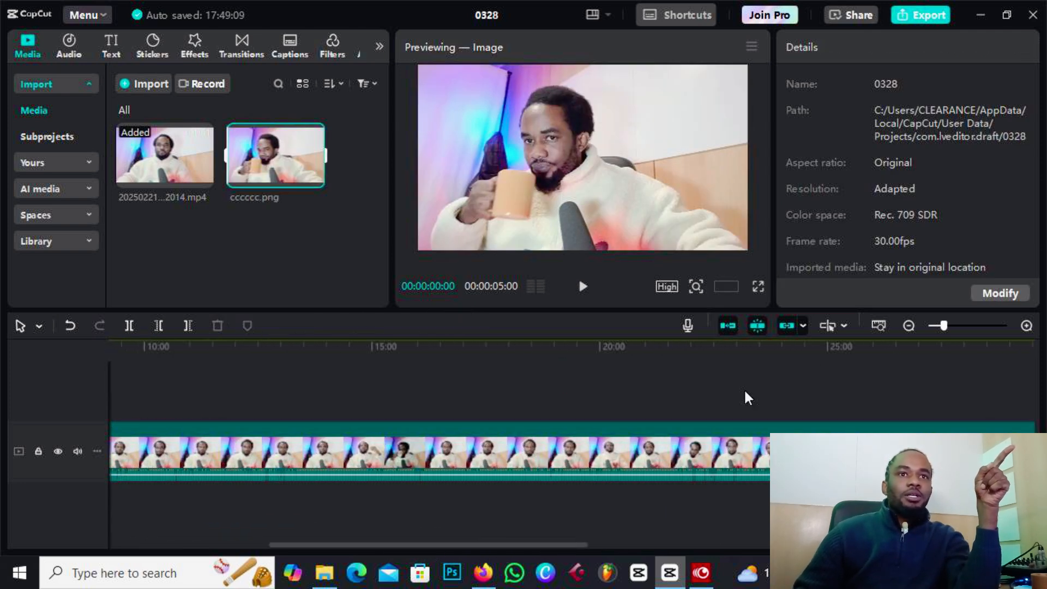
drag(943, 325, 926, 325)
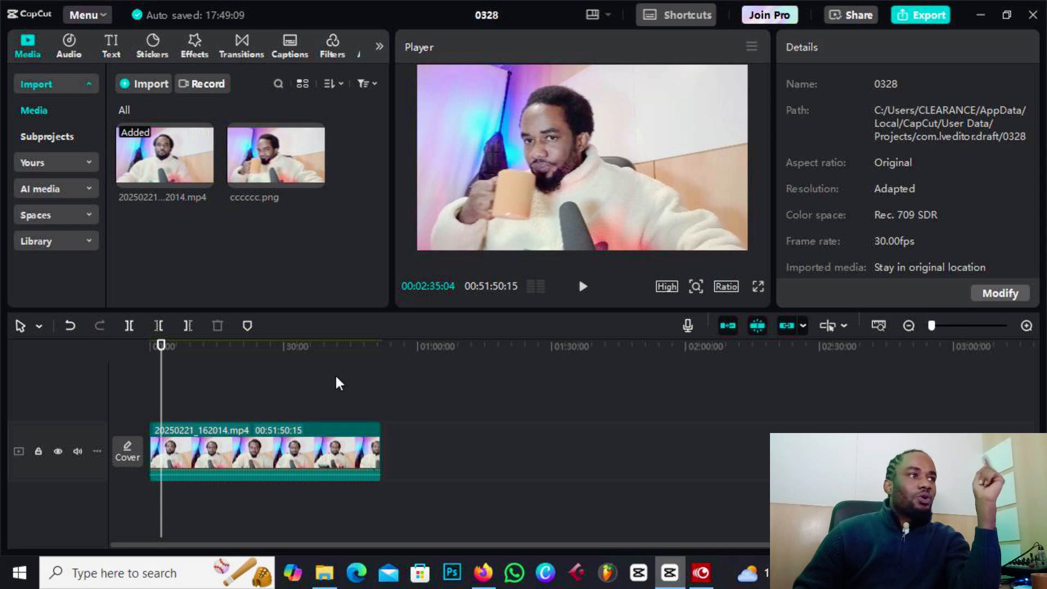
mouse_move(254, 162)
drag(254, 162, 394, 444)
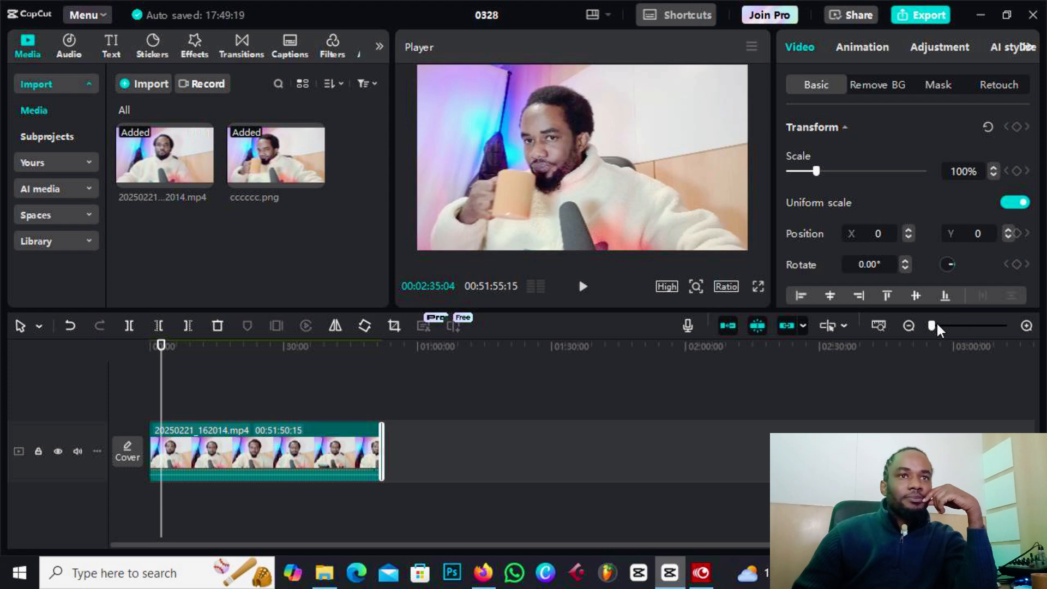
- Move the cccccc.png clip at the end of the timeline onto a separate track above the video
click(395, 346)
drag(931, 326, 946, 324)
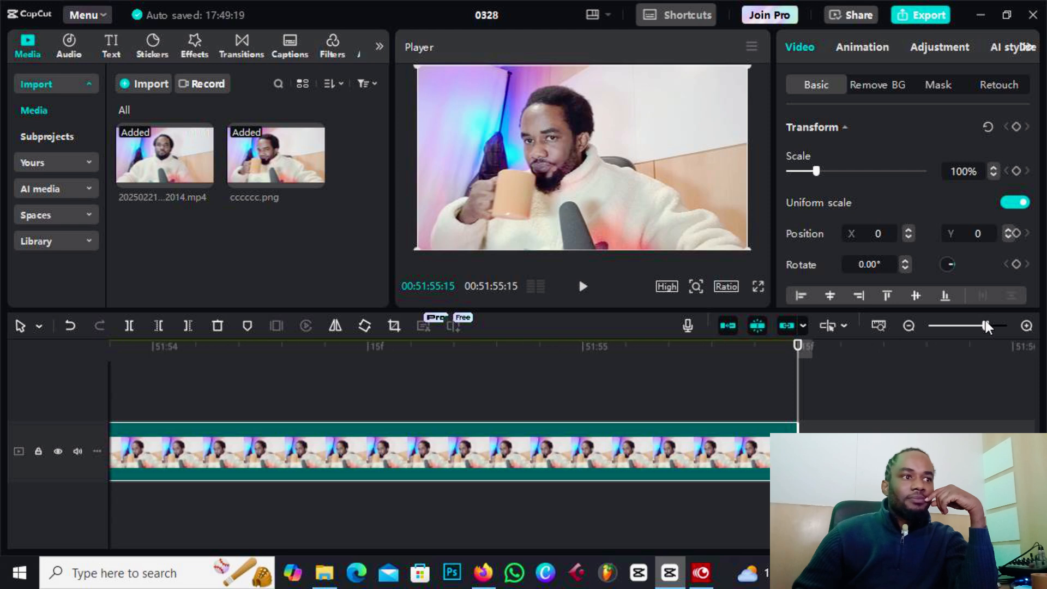
click(959, 324)
drag(960, 325, 971, 325)
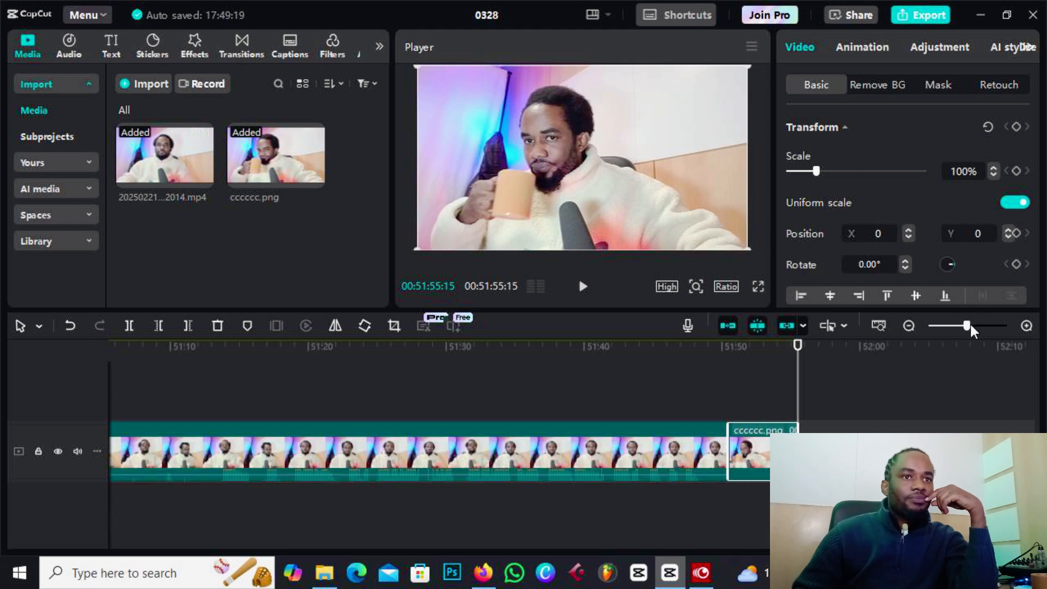
click(749, 349)
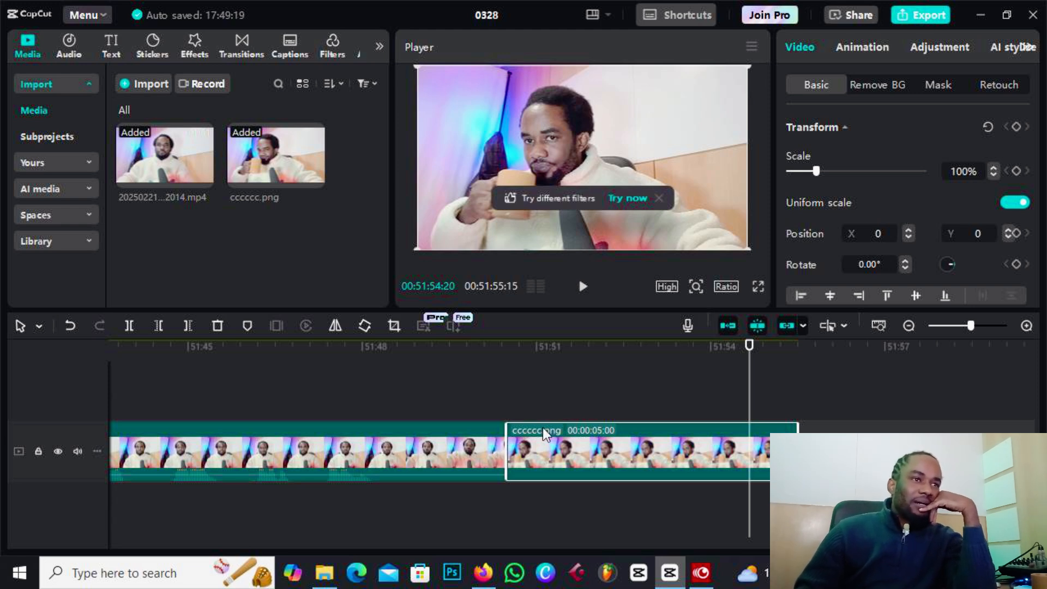
drag(542, 428, 548, 365)
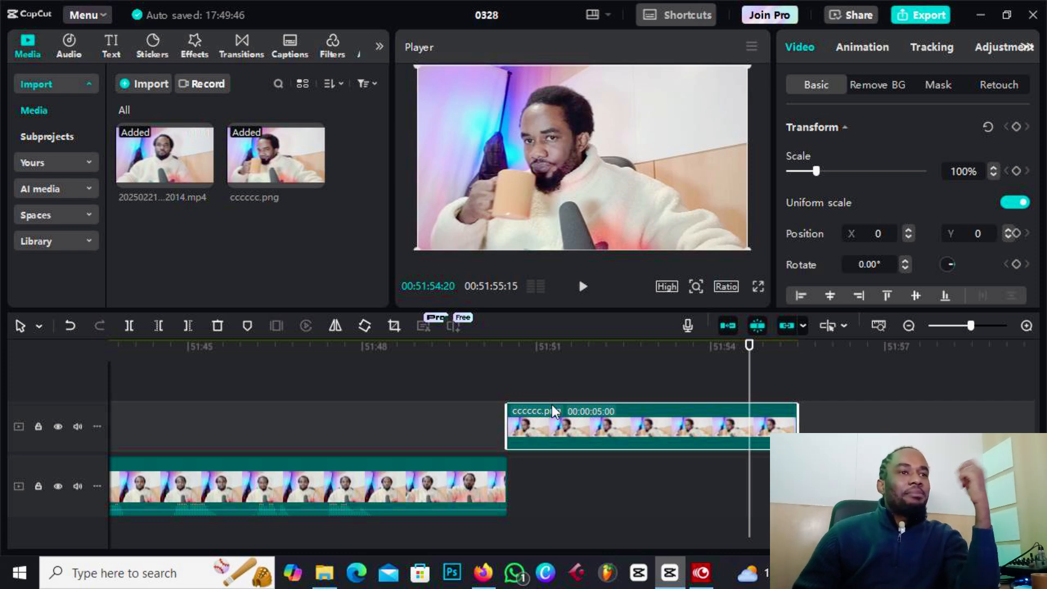
- Remove the background of the cccccc.png clip with Auto removal
click(575, 344)
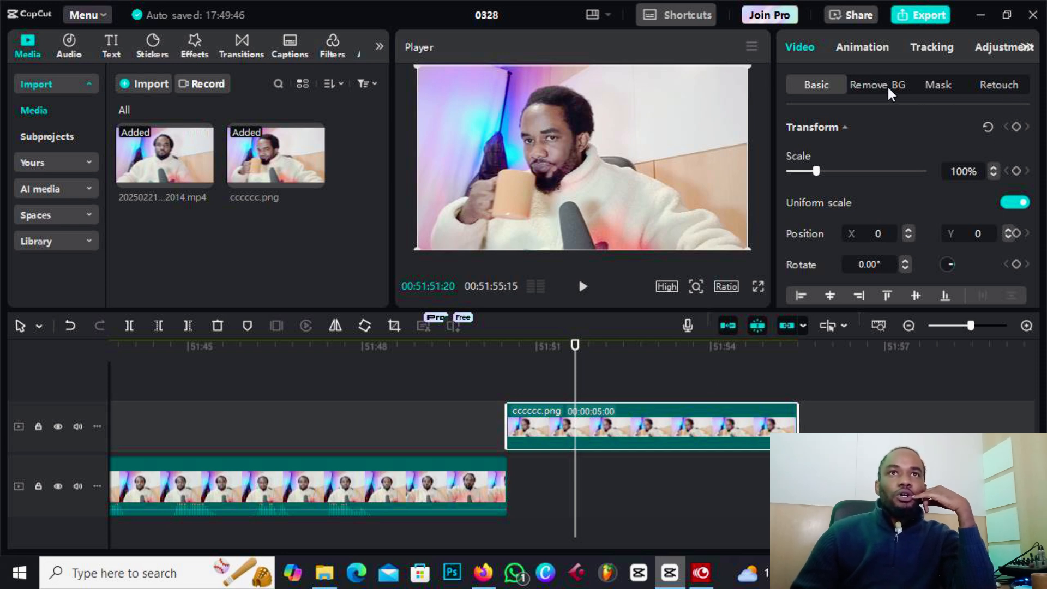
click(872, 84)
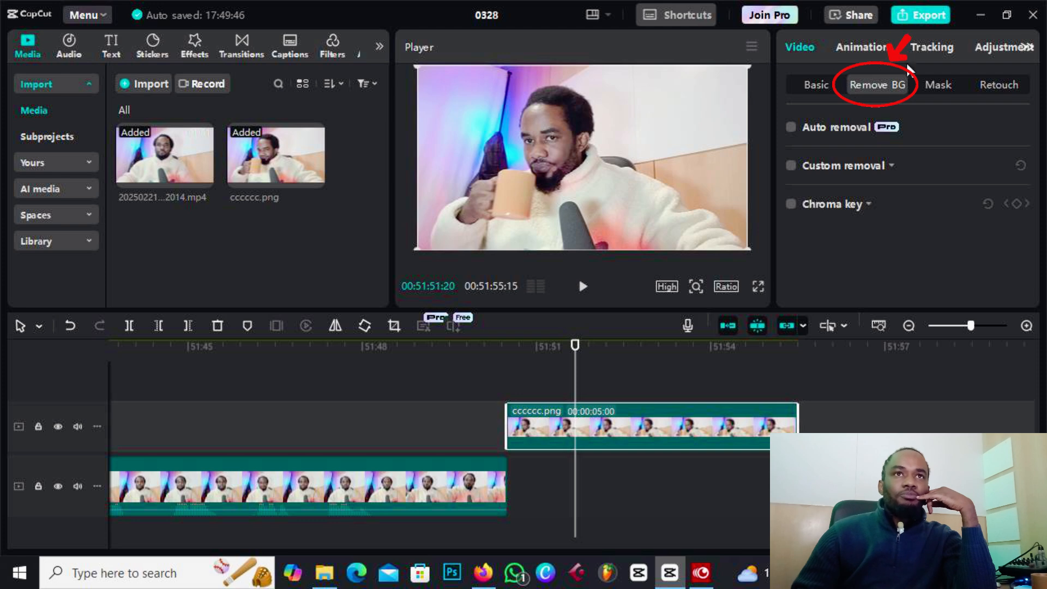
click(791, 128)
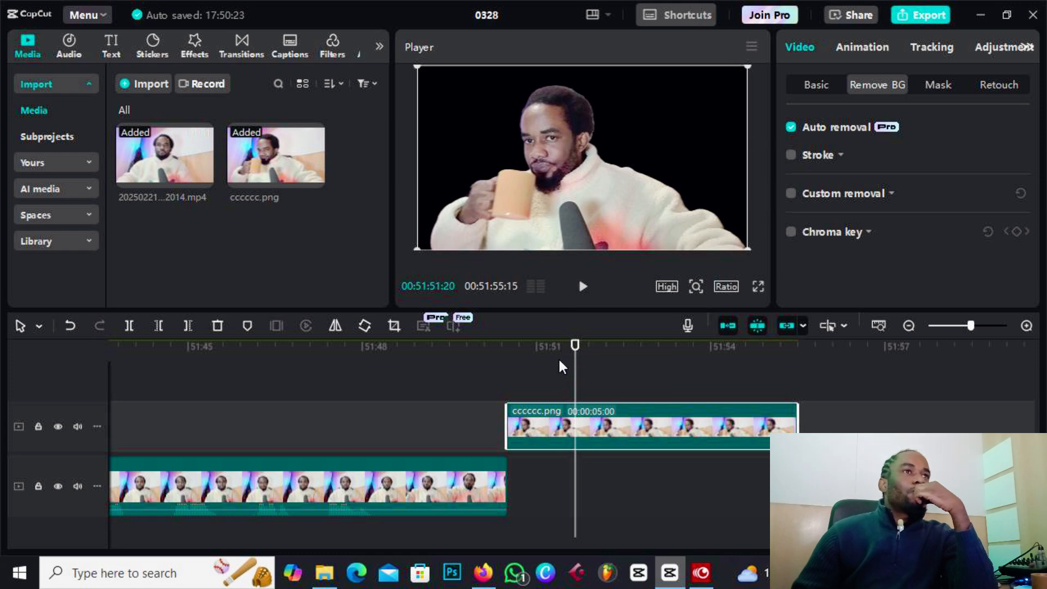
- Add a default text clip at 00:51:51:12, above the cccccc.png clip
drag(535, 345, 564, 358)
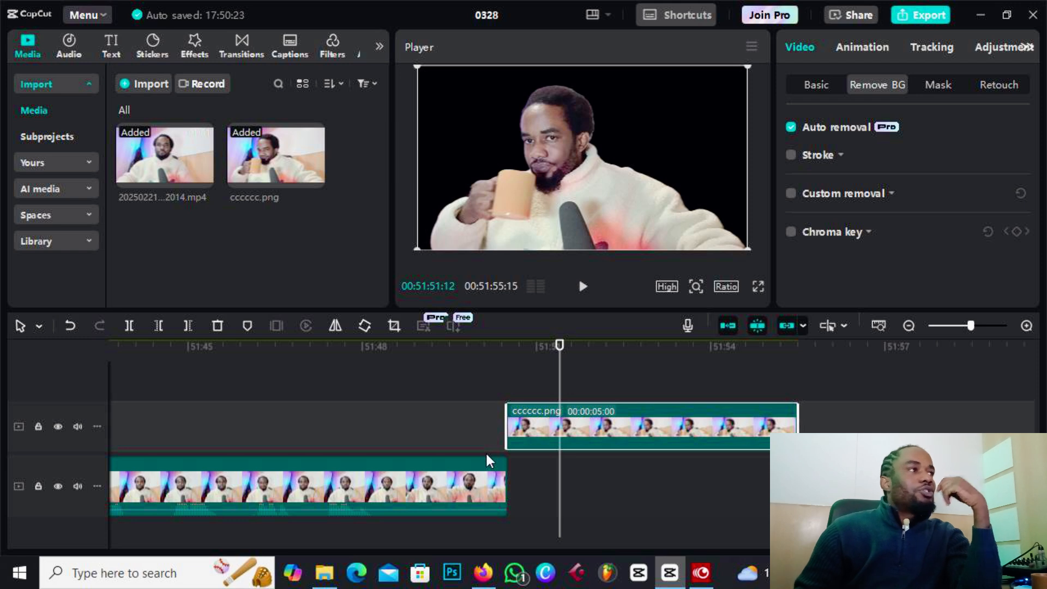
click(112, 47)
mouse_move(142, 97)
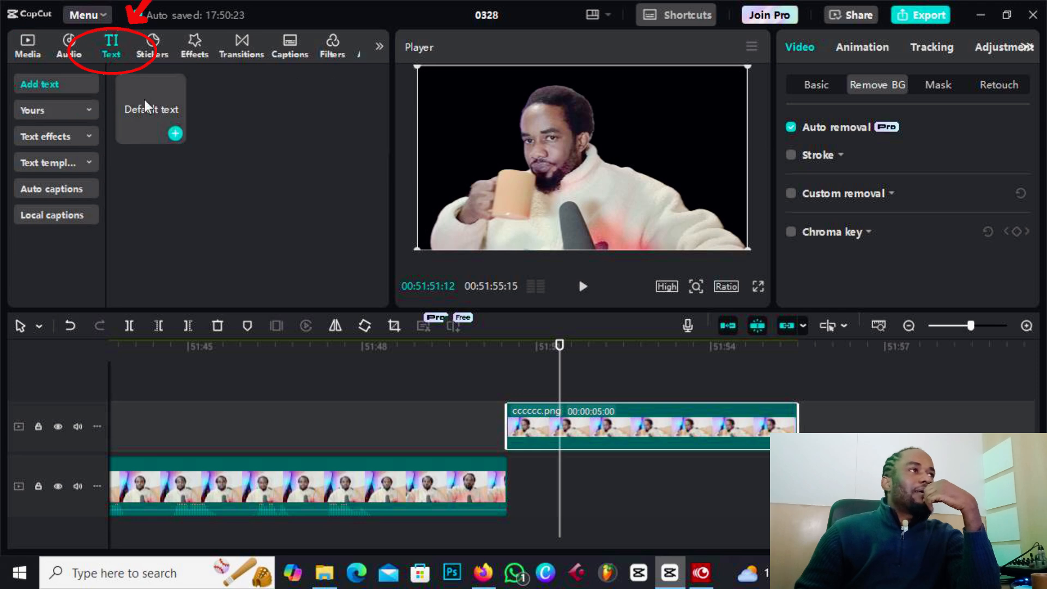
click(175, 134)
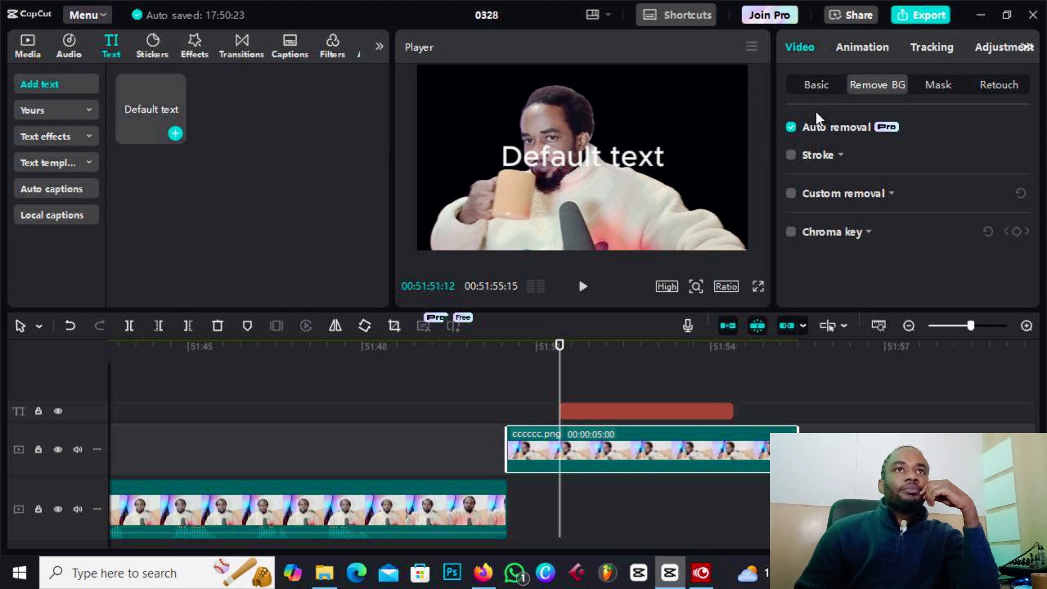
- Replace the default text with HOW TO MAKE, breaking it into two lines before MAKE
click(604, 413)
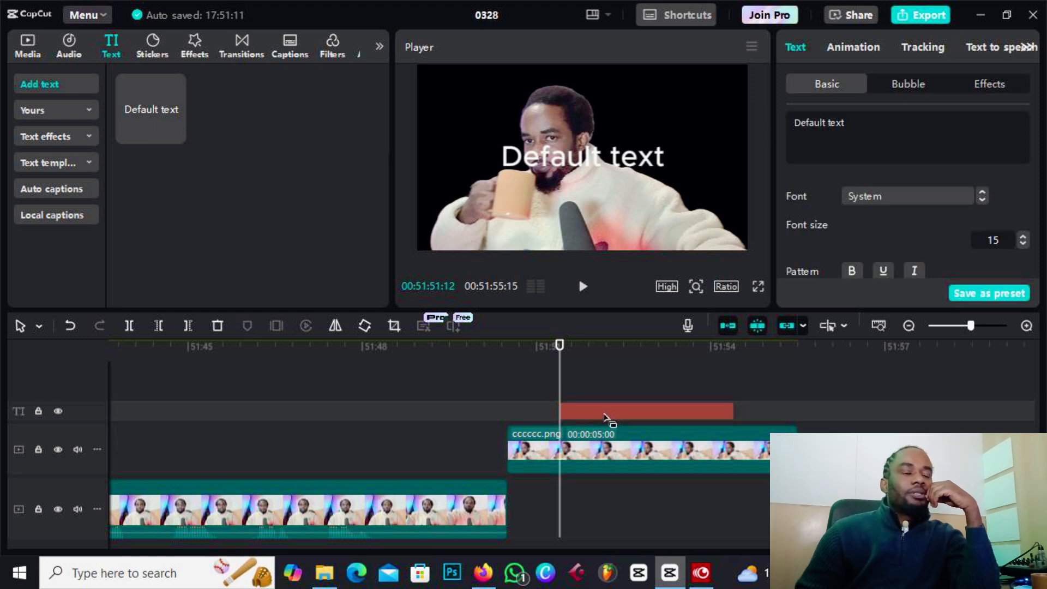
drag(848, 125, 795, 123)
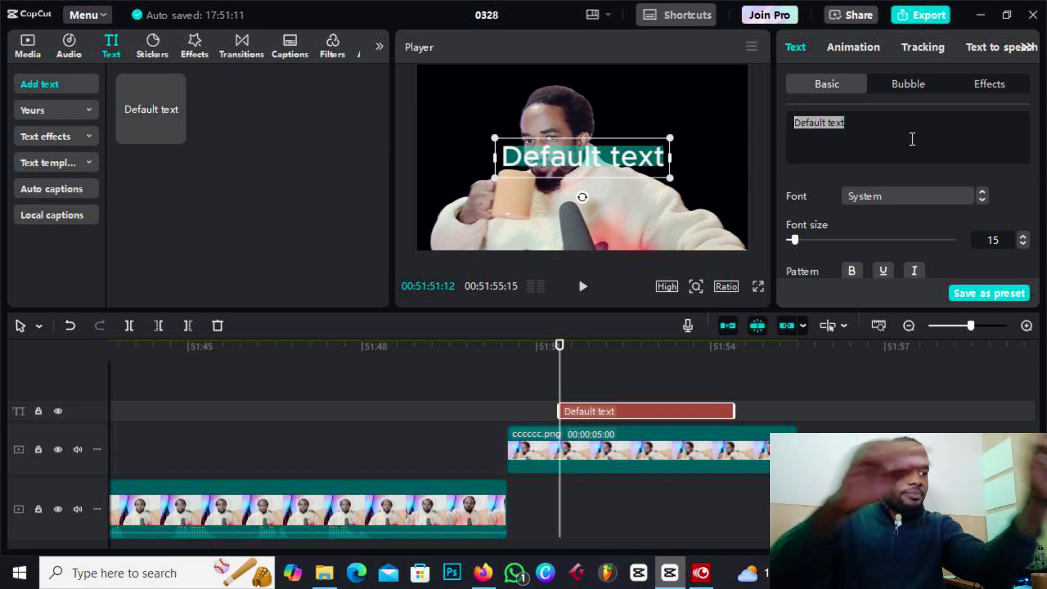
text(HO)
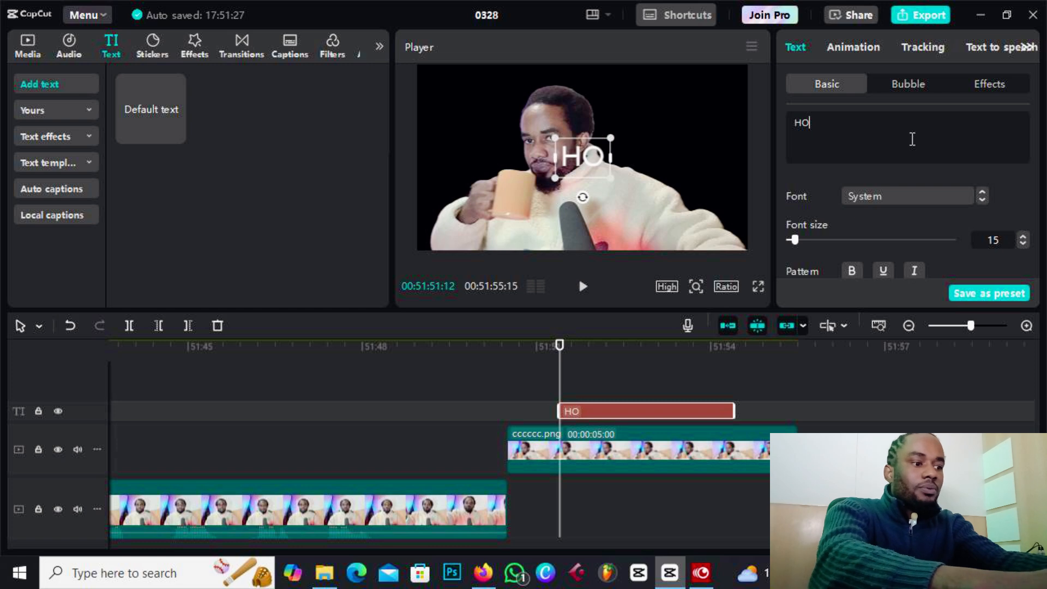
text(W TO)
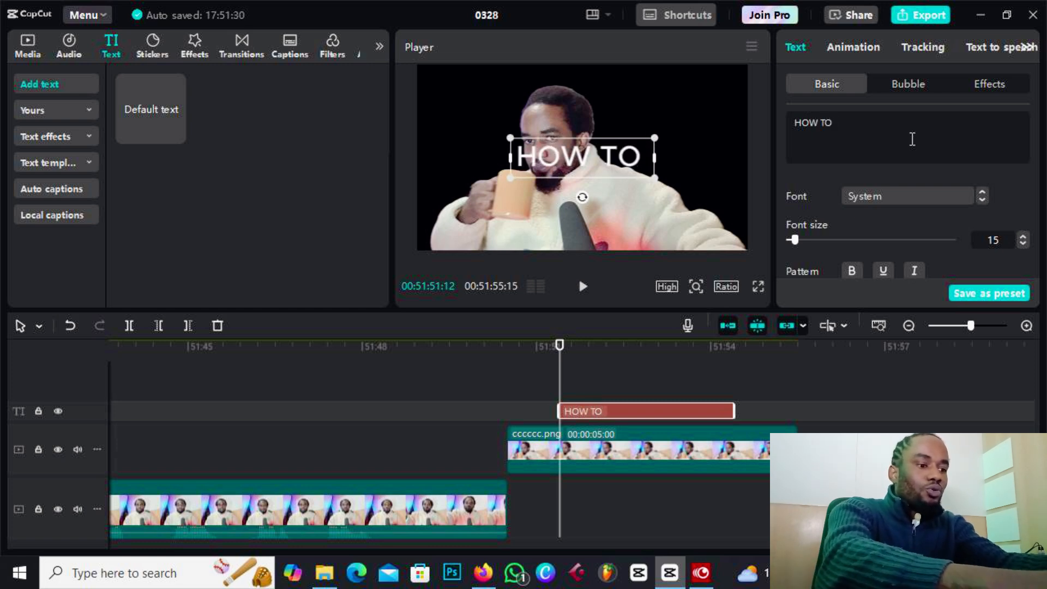
text( MAKE)
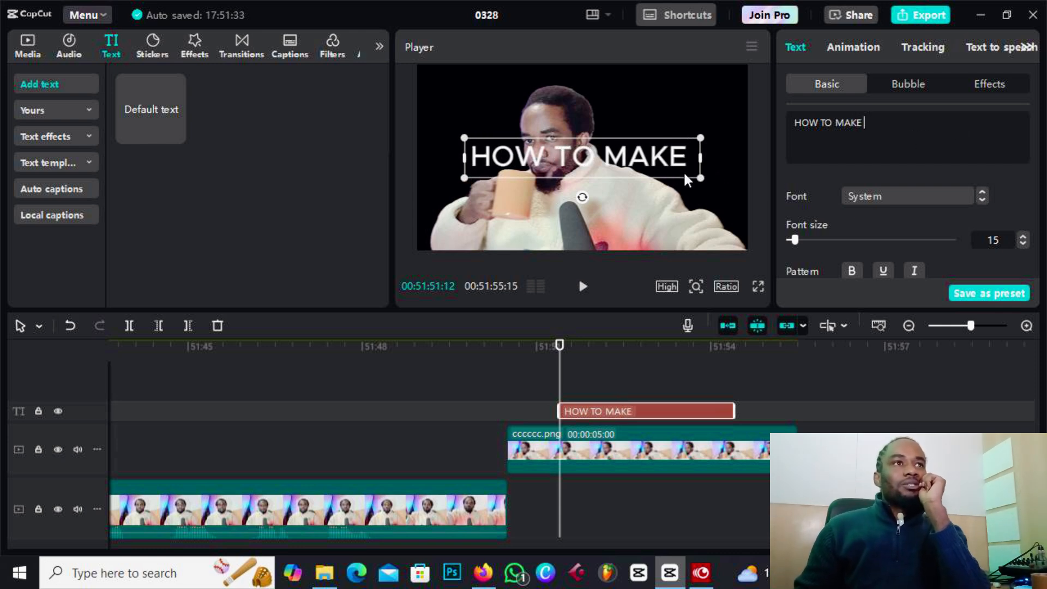
click(835, 121)
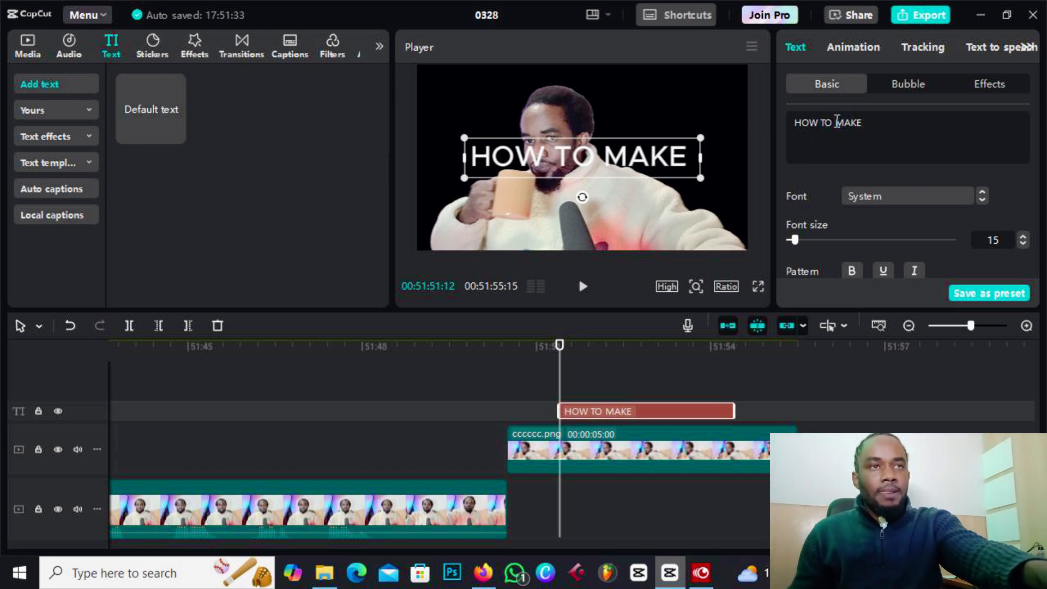
key(Return)
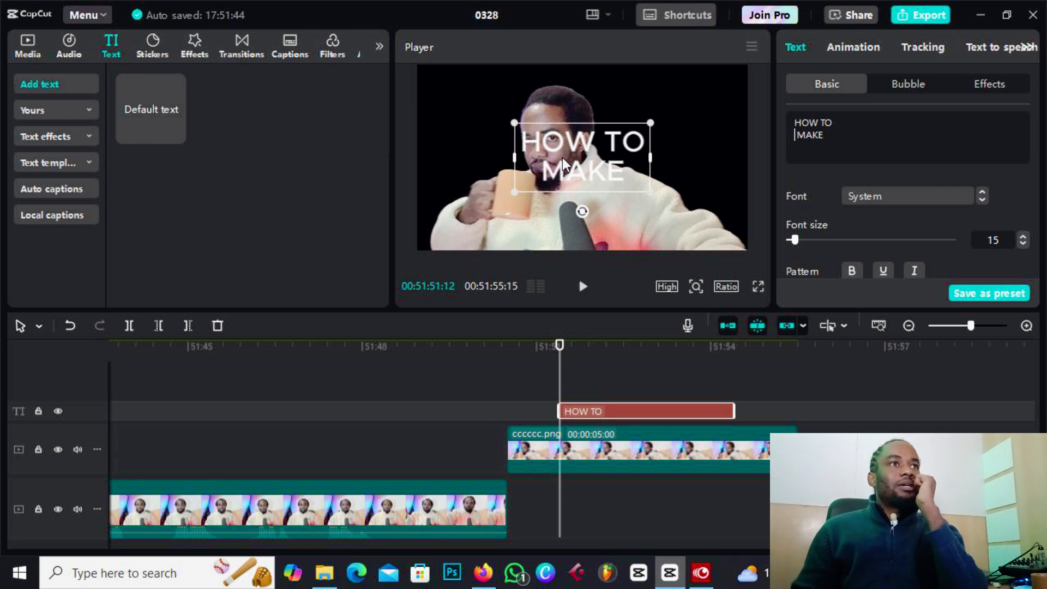
- Move the HOW TO MAKE text to the upper right of the video frame and scale it down slightly
drag(563, 162, 645, 107)
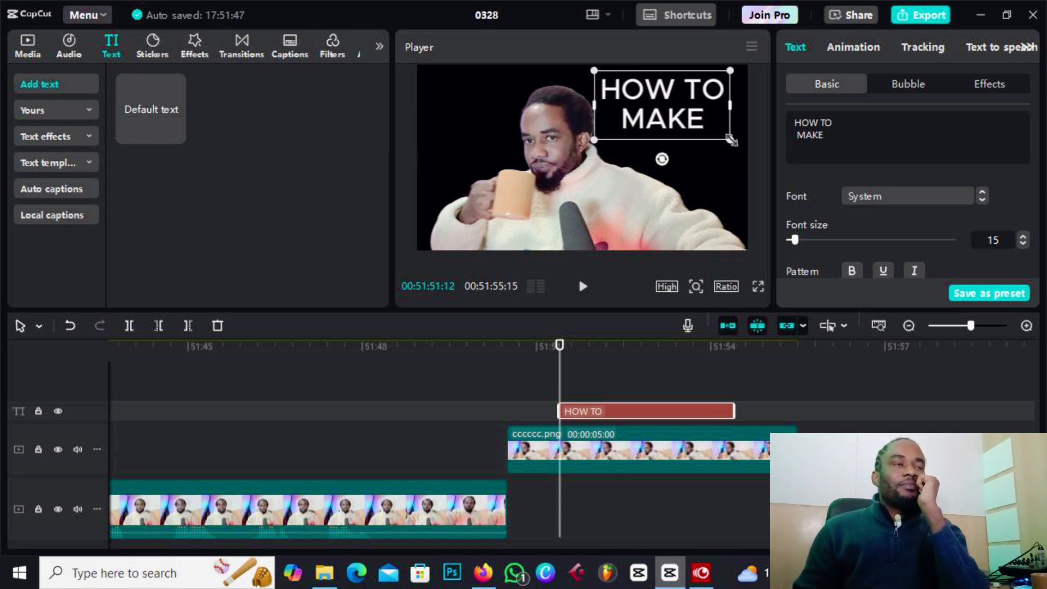
drag(731, 140, 711, 122)
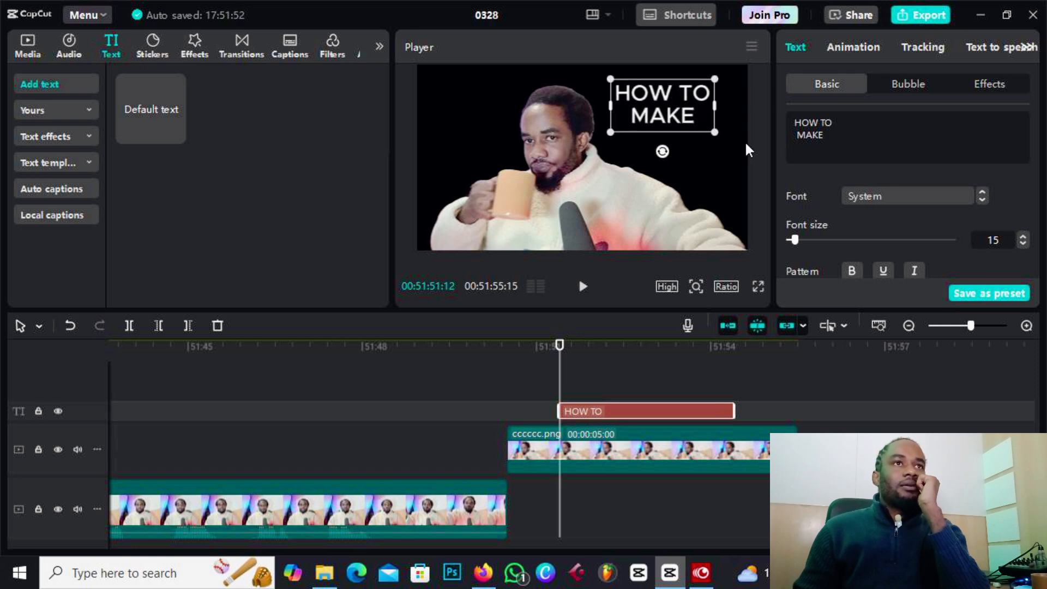
click(558, 431)
- Add a second default text clip at 00:51:51:12, on a track above the HOW TO MAKE text
click(578, 409)
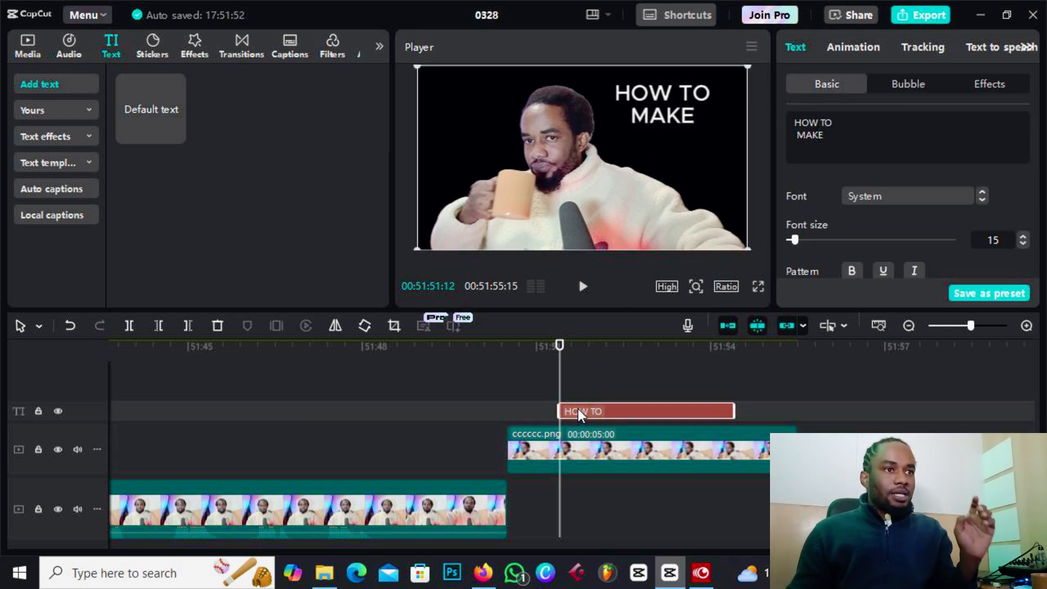
click(176, 133)
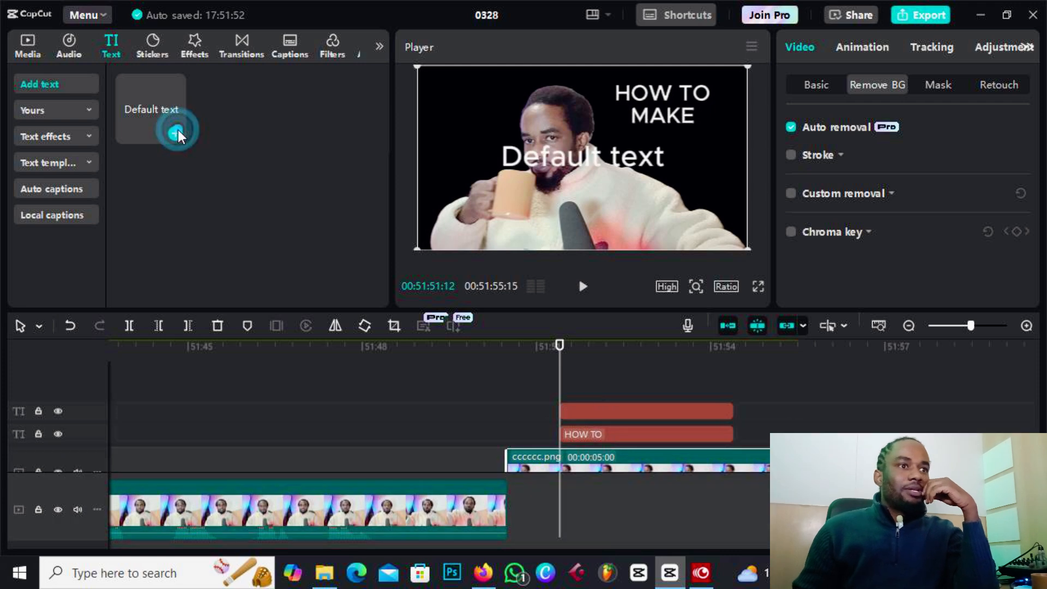
- Replace the second default text with TEA and position it directly below the HOW TO MAKE text
triple_click(847, 121)
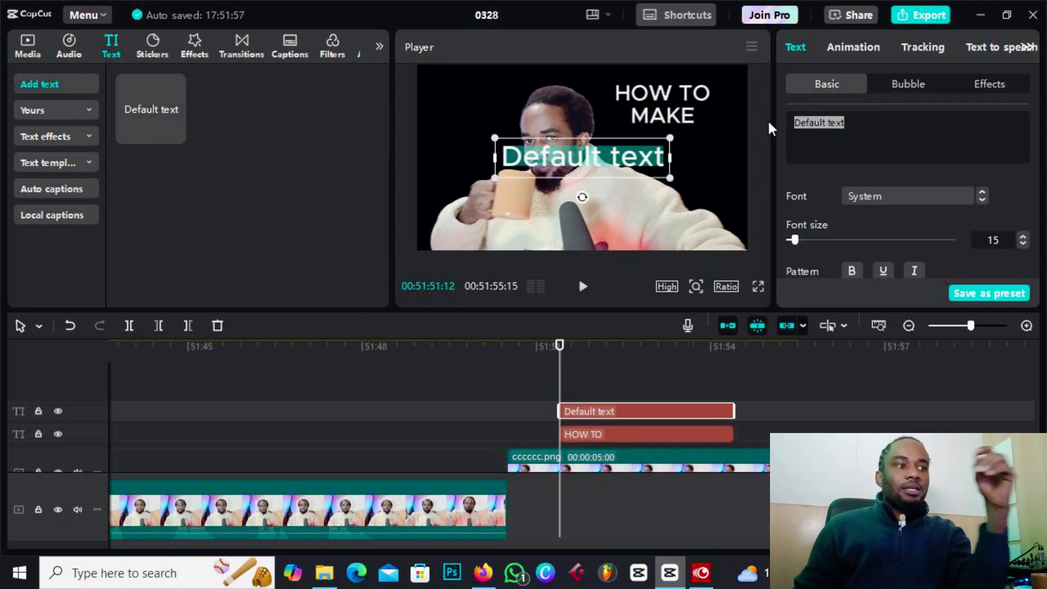
text(TEA)
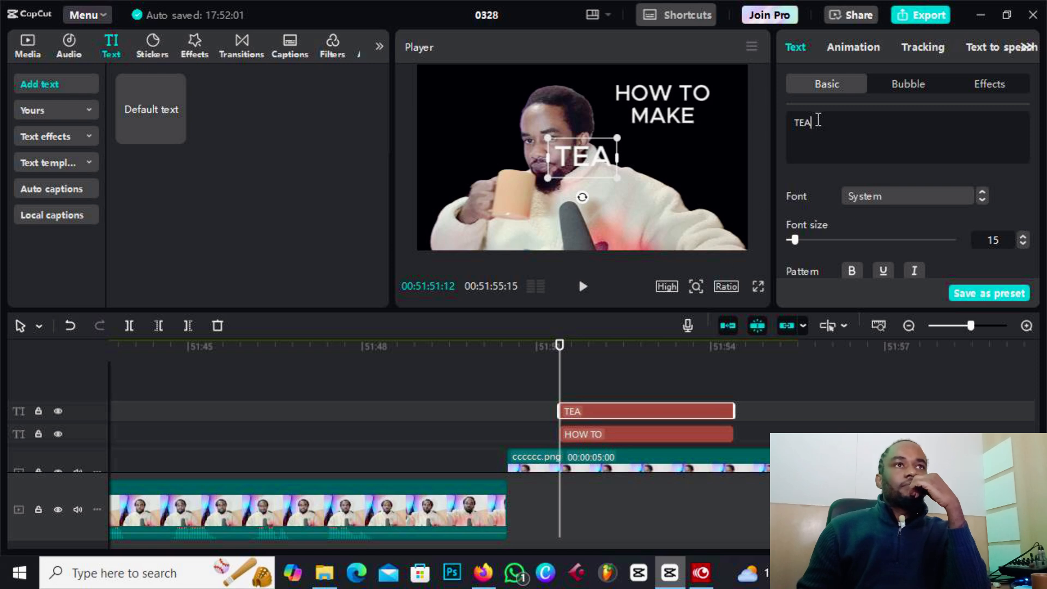
drag(557, 140, 634, 127)
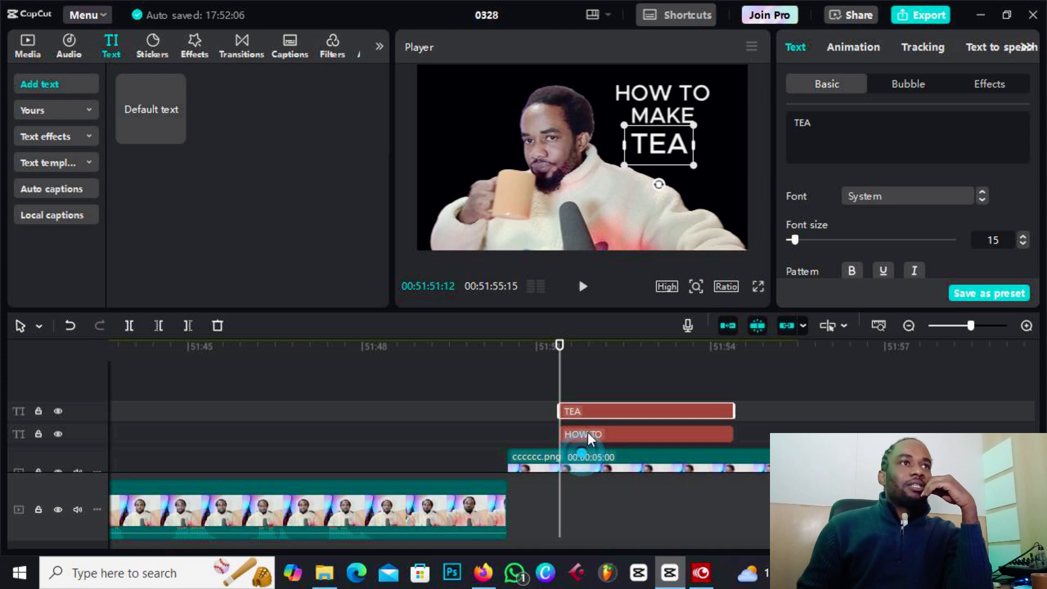
- Move the cccccc.png cutout of the man to the right side of the video frame
click(582, 455)
click(525, 185)
drag(539, 185, 607, 189)
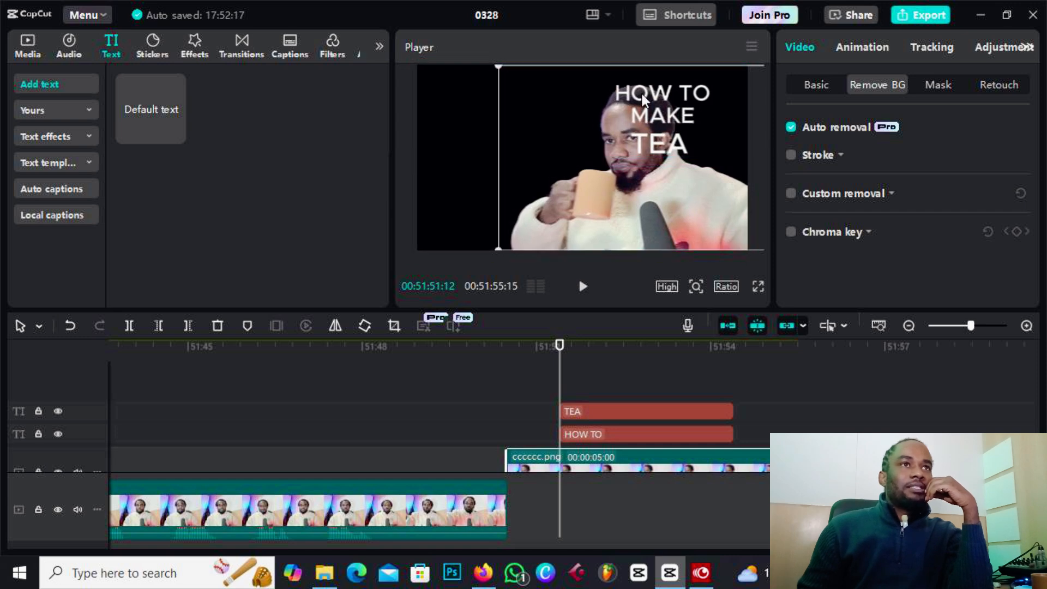
- Move the HOW TO MAKE text to the upper left of the video frame and enlarge it
click(642, 94)
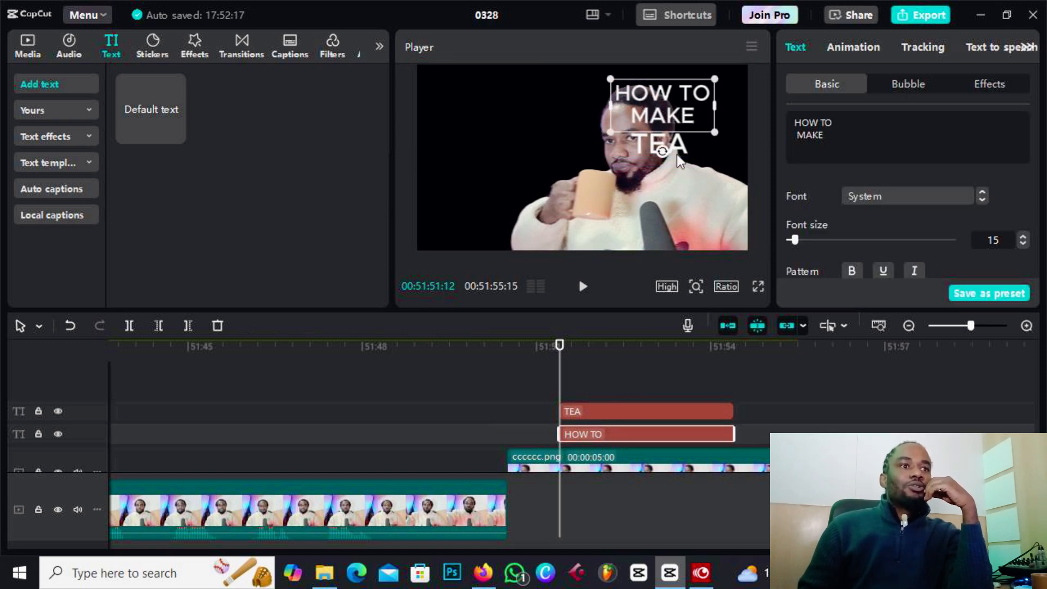
drag(653, 101, 564, 134)
drag(493, 97, 503, 111)
- Move the TEA text beneath HOW TO MAKE on the left of the frame and enlarge it
click(663, 145)
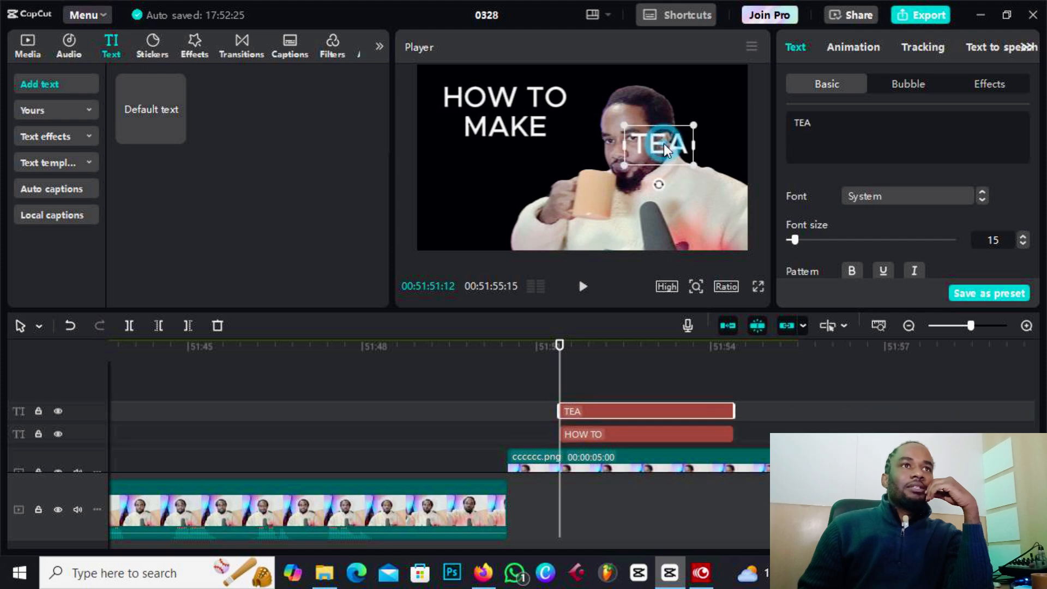
drag(663, 143, 576, 205)
drag(485, 166, 498, 181)
- Align HOW TO MAKE above TEA at a slightly smaller size and nudge TEA closer beneath it
click(495, 122)
drag(488, 123, 468, 126)
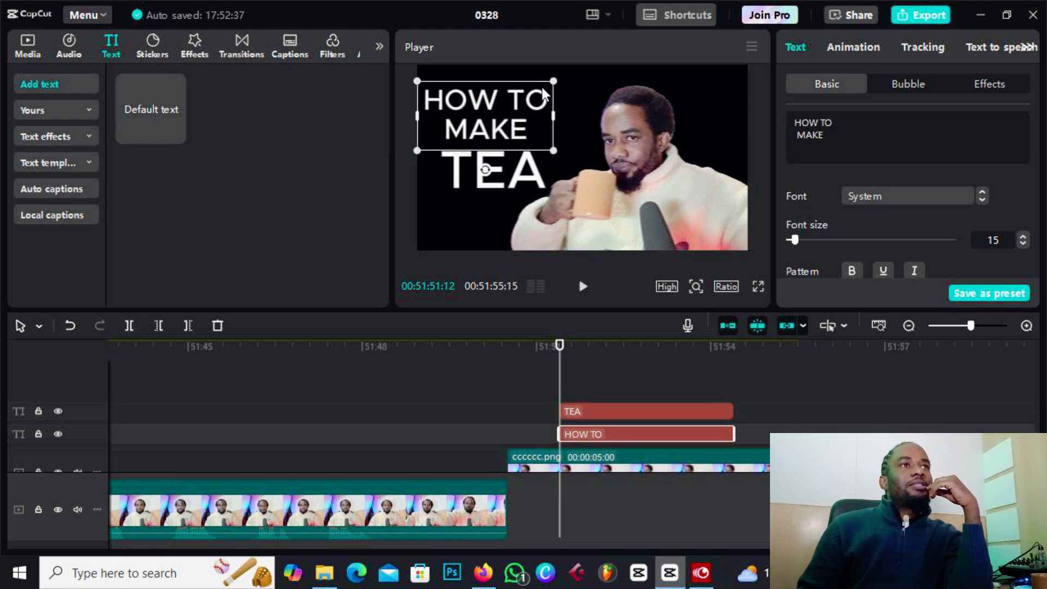
drag(553, 82, 540, 89)
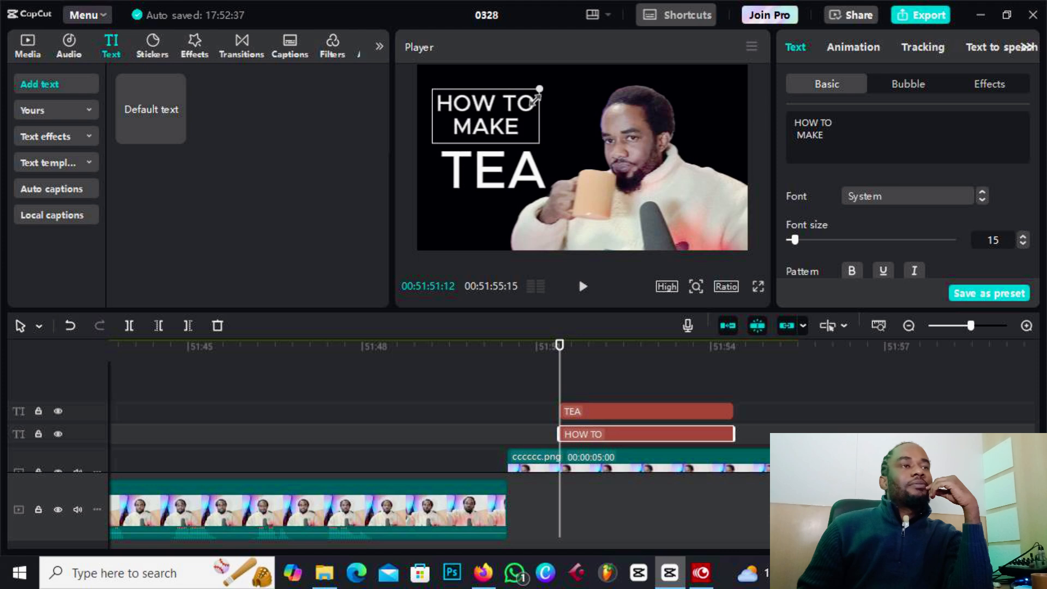
click(487, 174)
drag(488, 163, 485, 159)
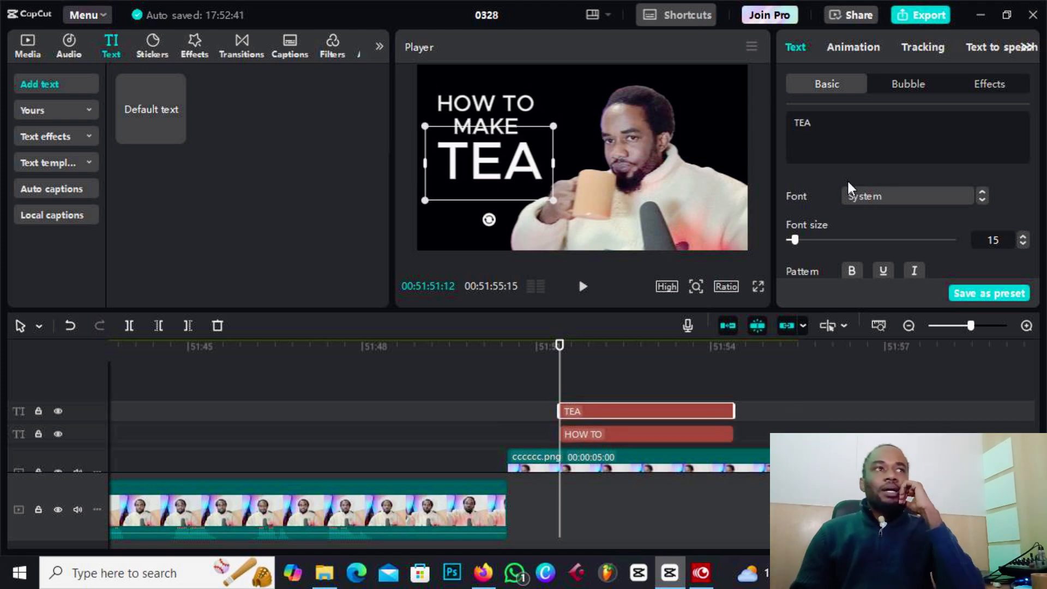
- Set the TEA text's font to Rubik-Bold and scale the text up slightly
click(897, 194)
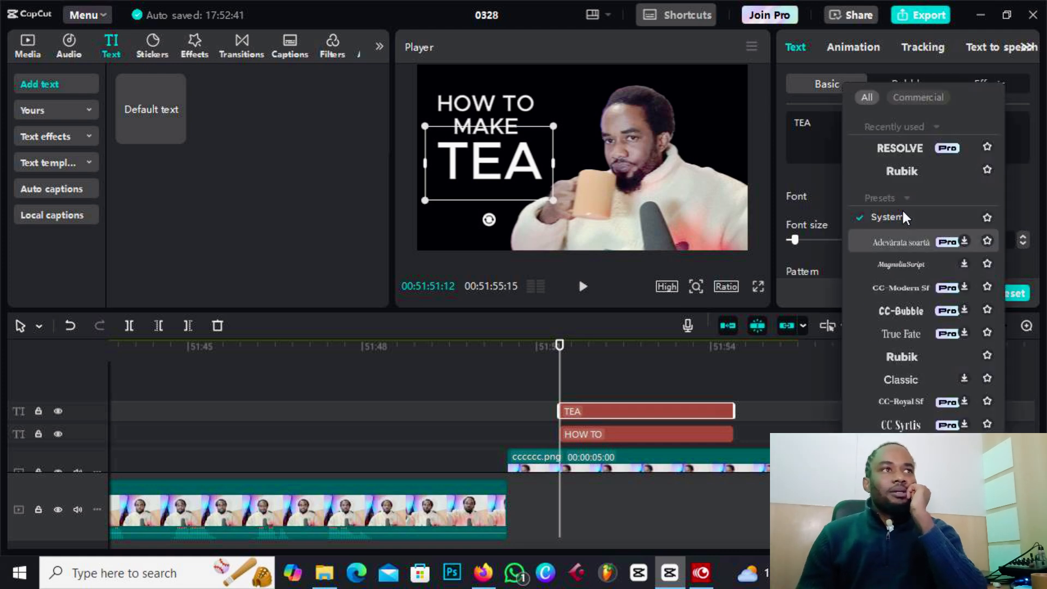
click(908, 168)
mouse_move(544, 202)
mouse_down()
mouse_move(577, 226)
mouse_move(561, 211)
mouse_up()
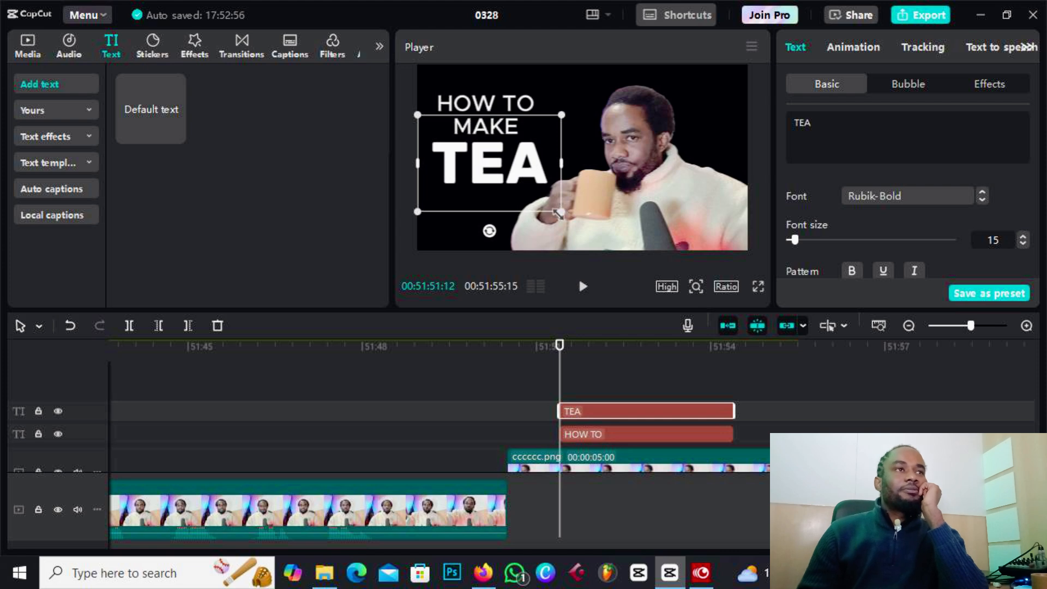
- Nudge the HOW TO MAKE text up off TEA and scale it down slightly
click(476, 101)
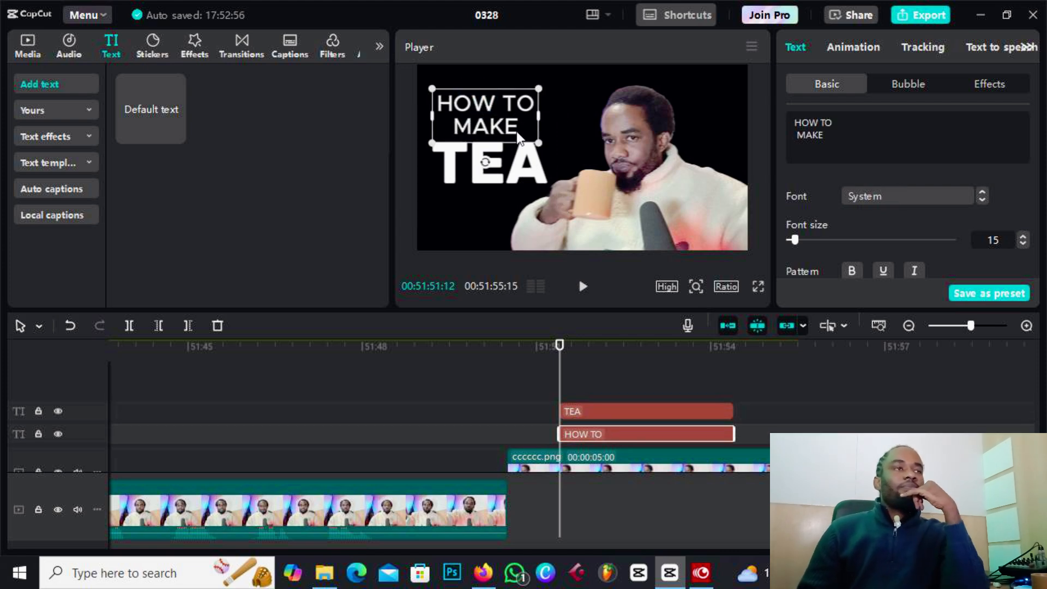
click(477, 116)
drag(476, 112, 476, 108)
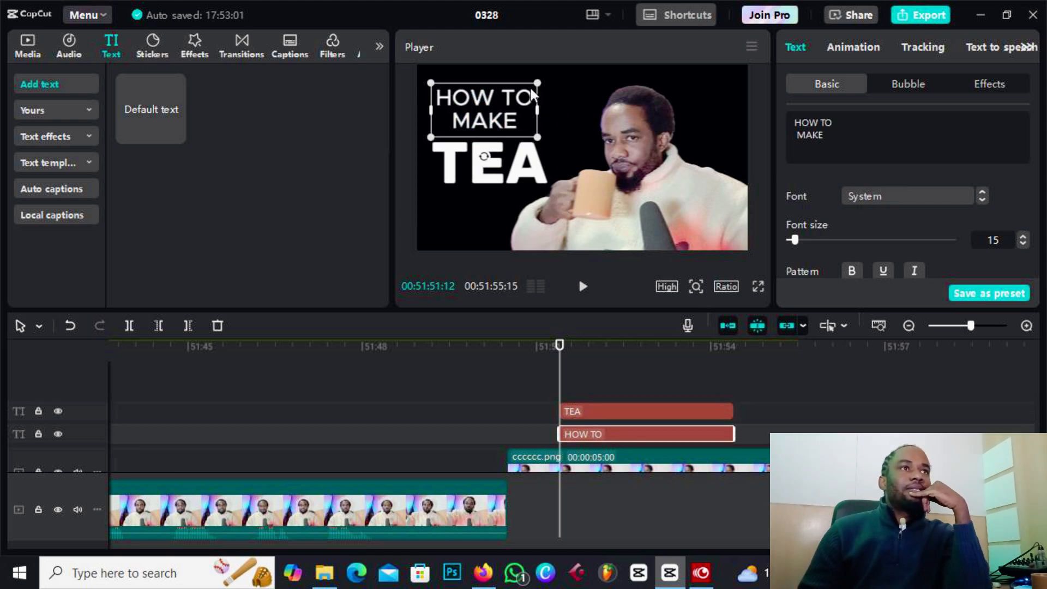
drag(537, 85, 495, 117)
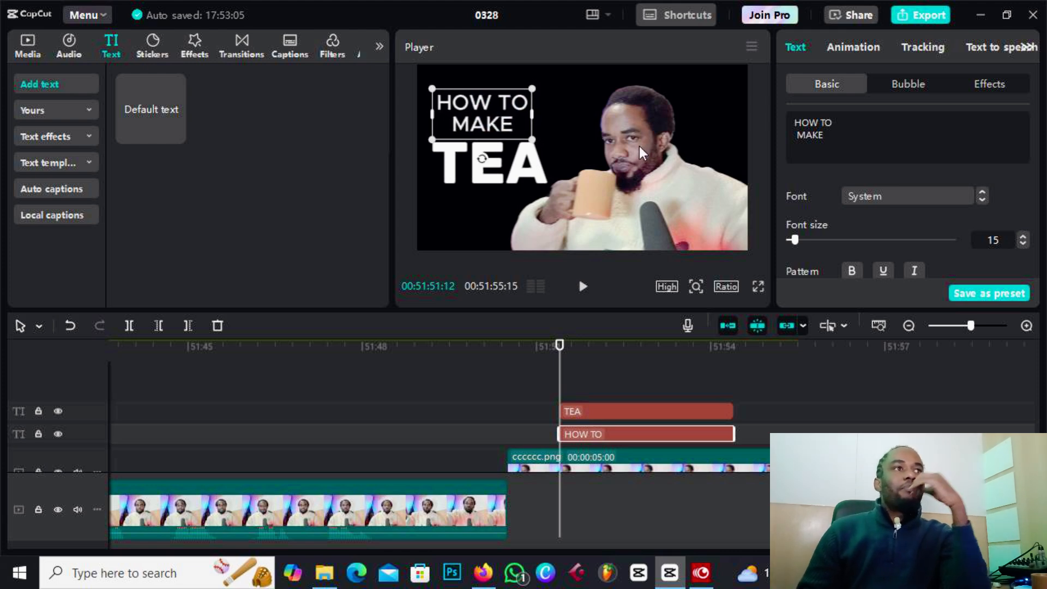
click(623, 180)
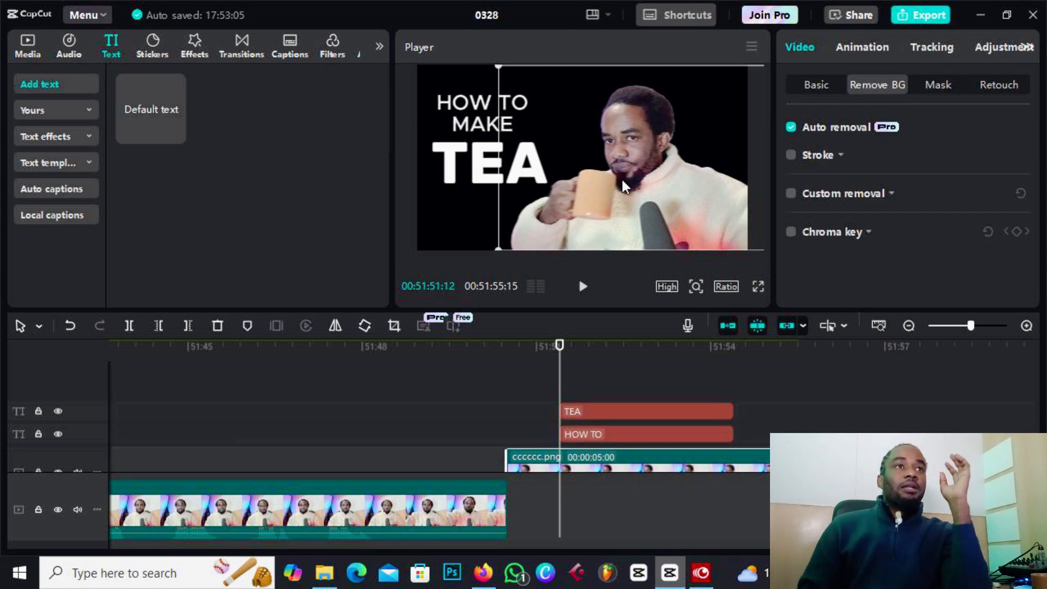
click(460, 216)
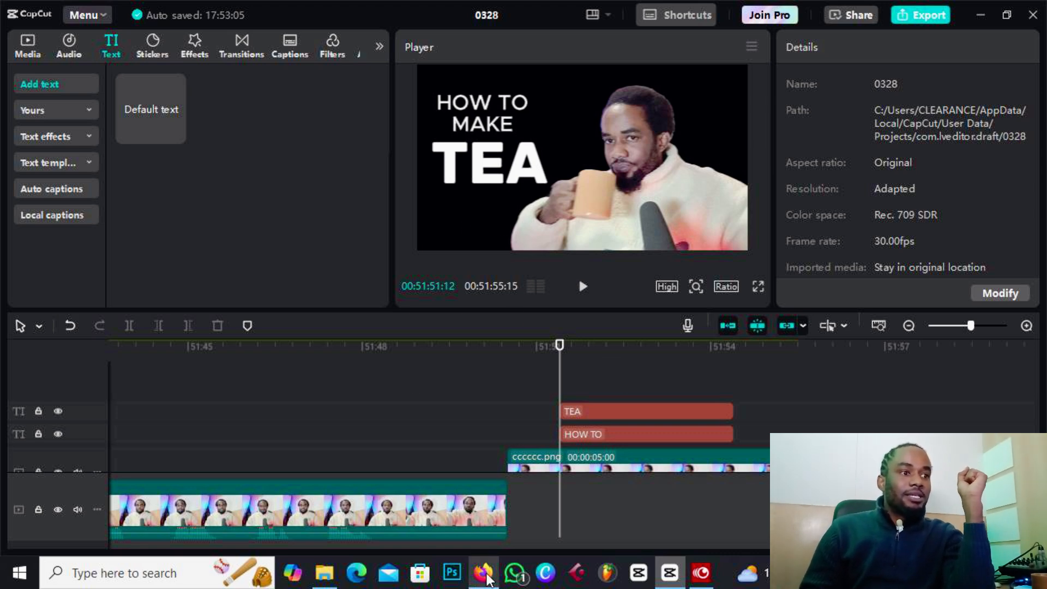
- Switch to File Explorer and select the bbvp image in Pictures > DOWNLOADED BG > DOWNLOADED IMAGES > NEW BG
click(323, 572)
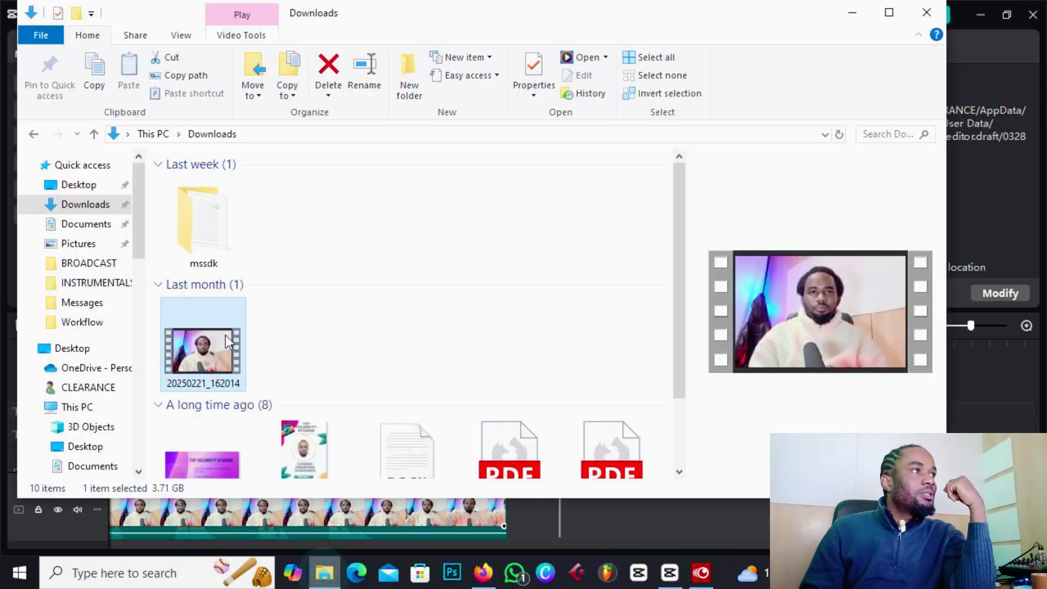
click(85, 243)
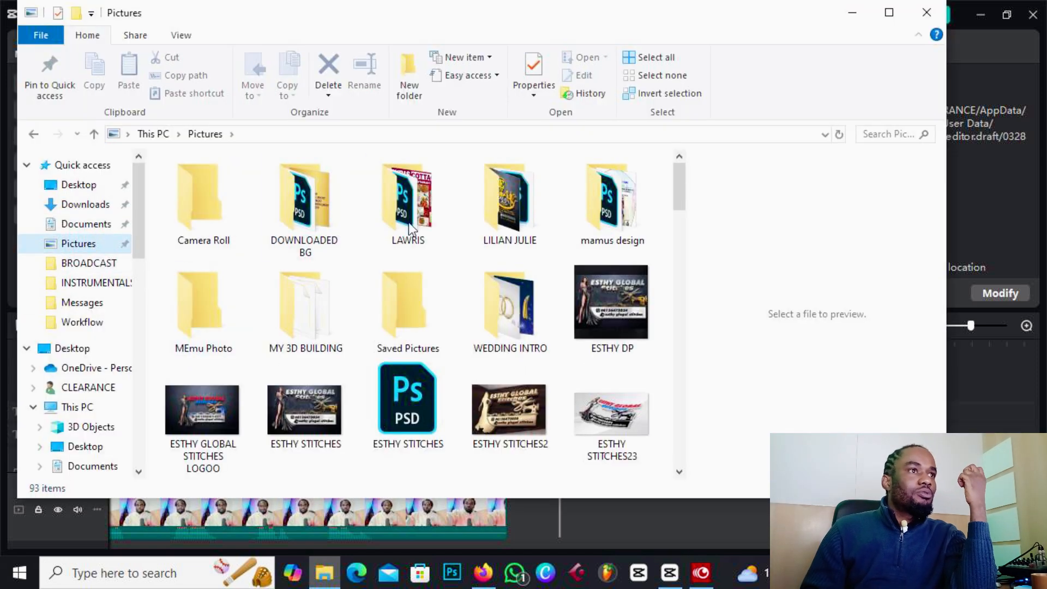
double_click(319, 207)
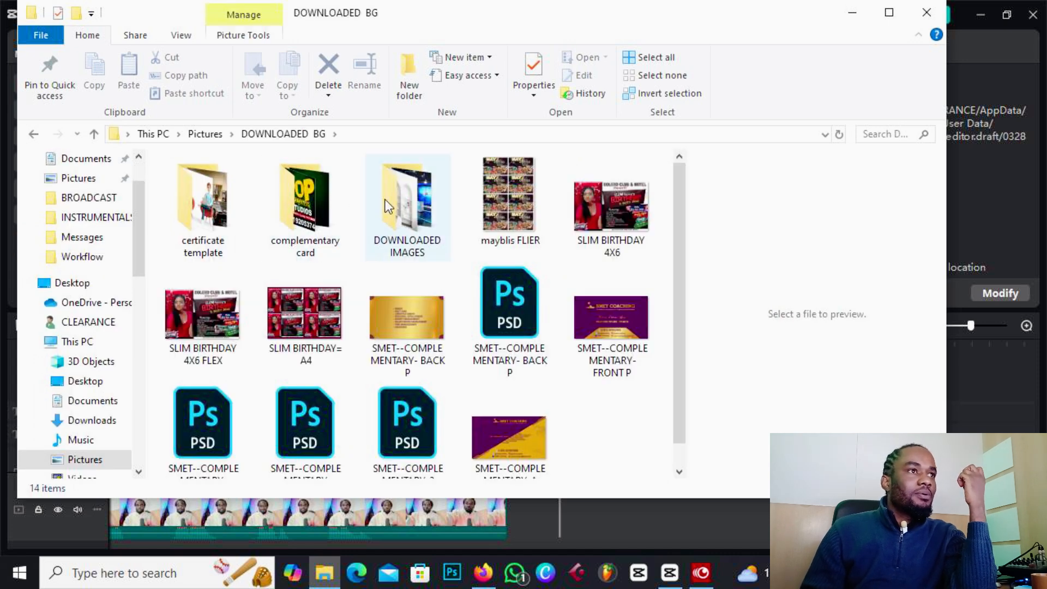
double_click(409, 209)
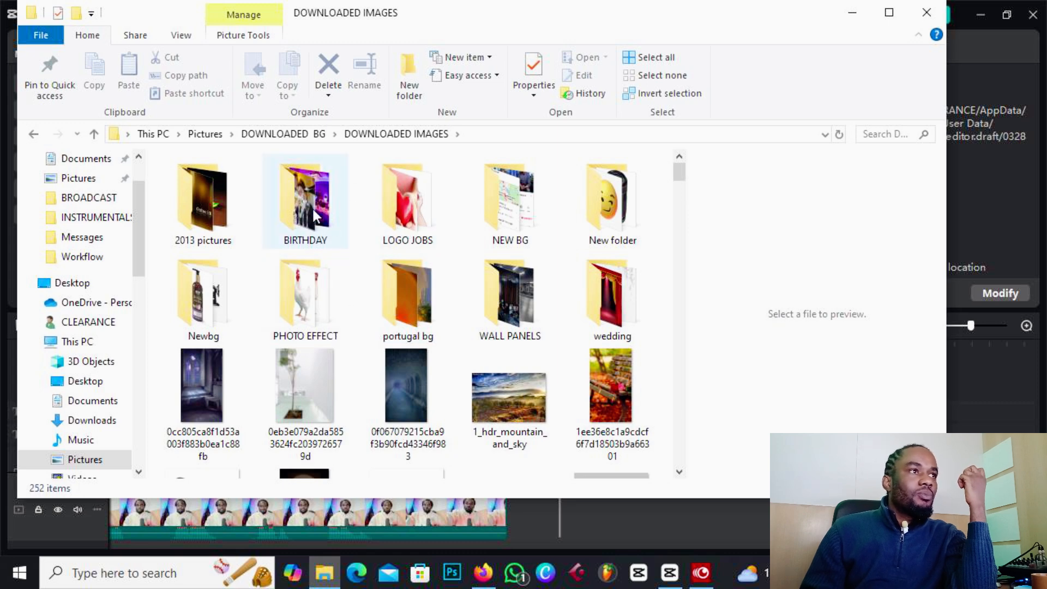
click(516, 206)
double_click(516, 203)
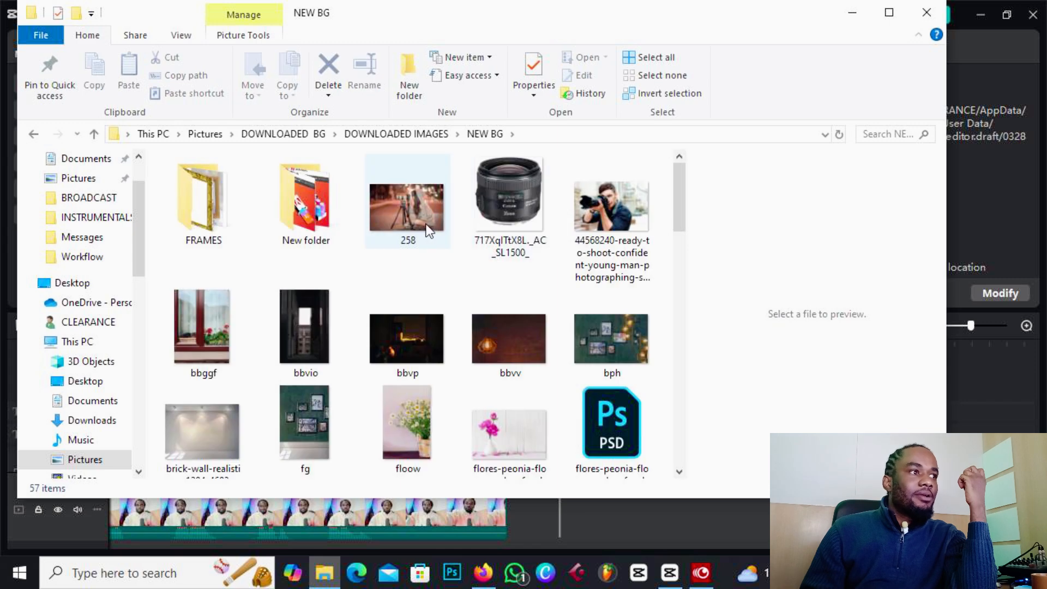
click(410, 336)
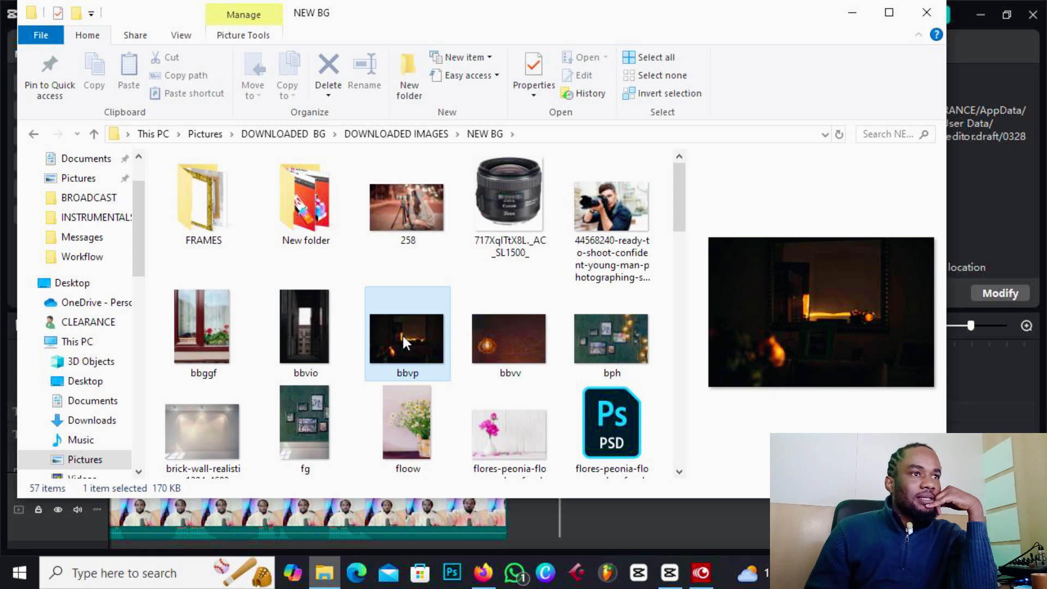
- Import the bbvp image from File Explorer into the CapCut project's media
drag(396, 331, 234, 196)
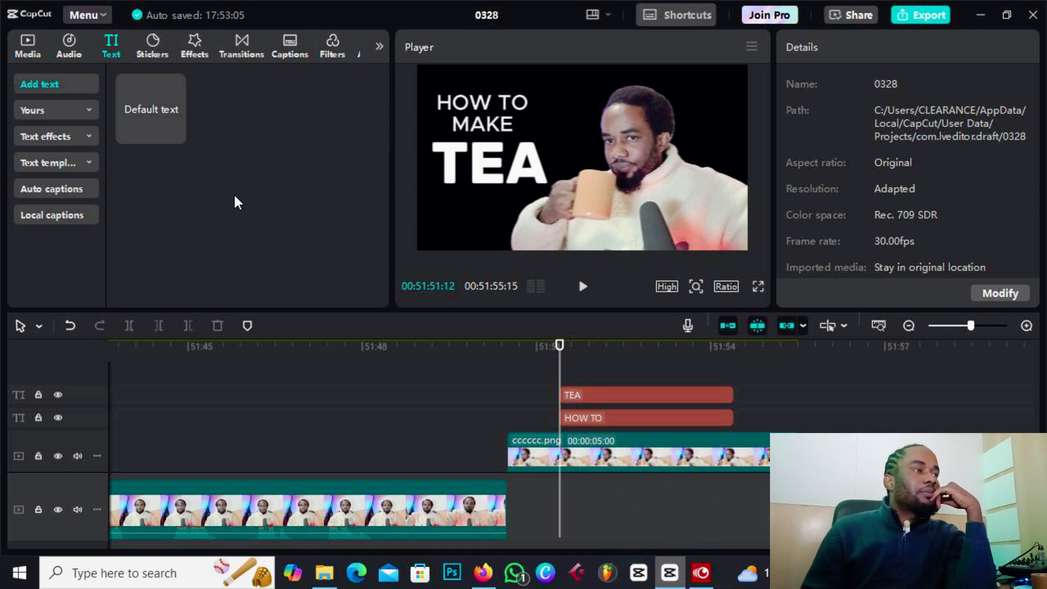
click(27, 44)
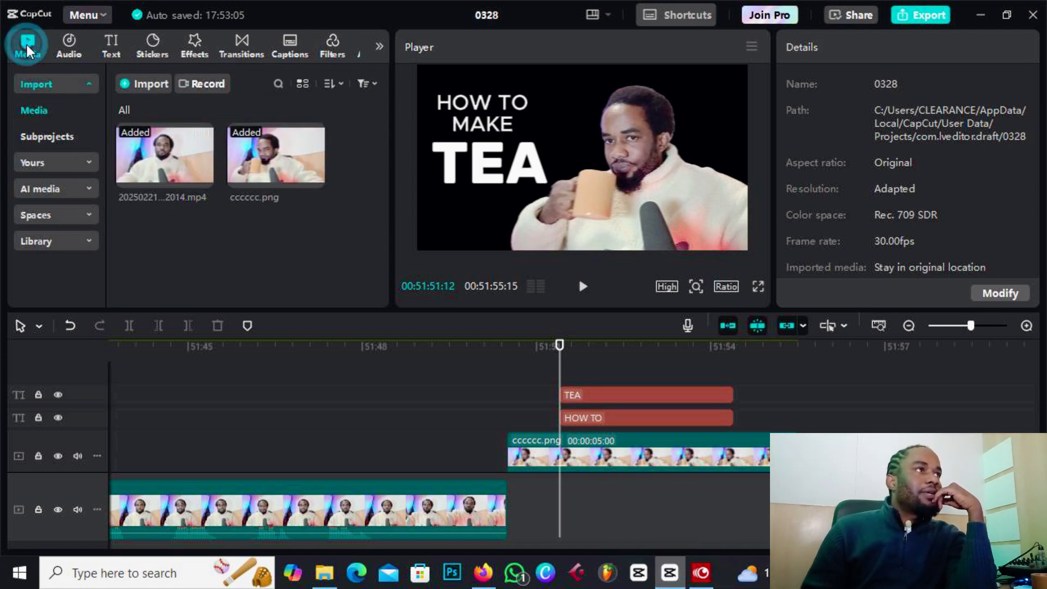
click(670, 573)
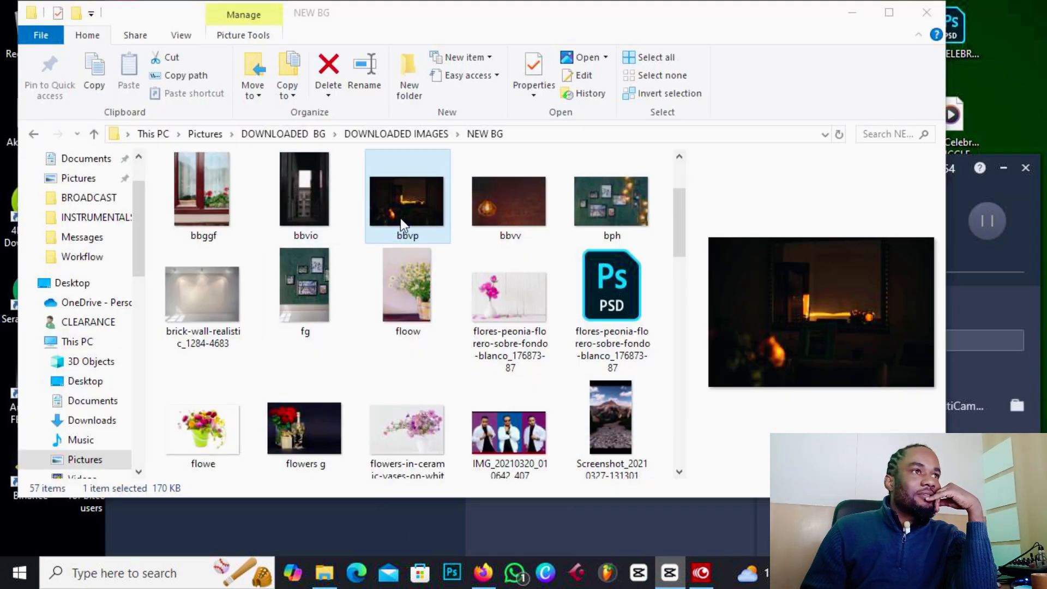
drag(403, 198, 284, 254)
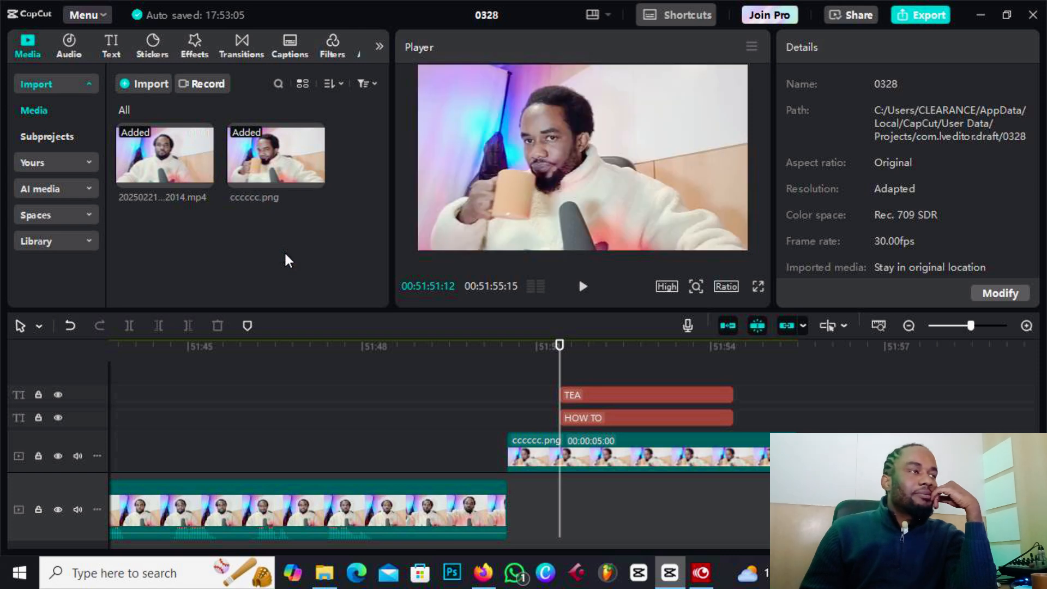
- Place bbvp.jpg on the main track beneath the cccccc.png clip and enlarge and reposition it to fill the frame
drag(144, 240, 525, 470)
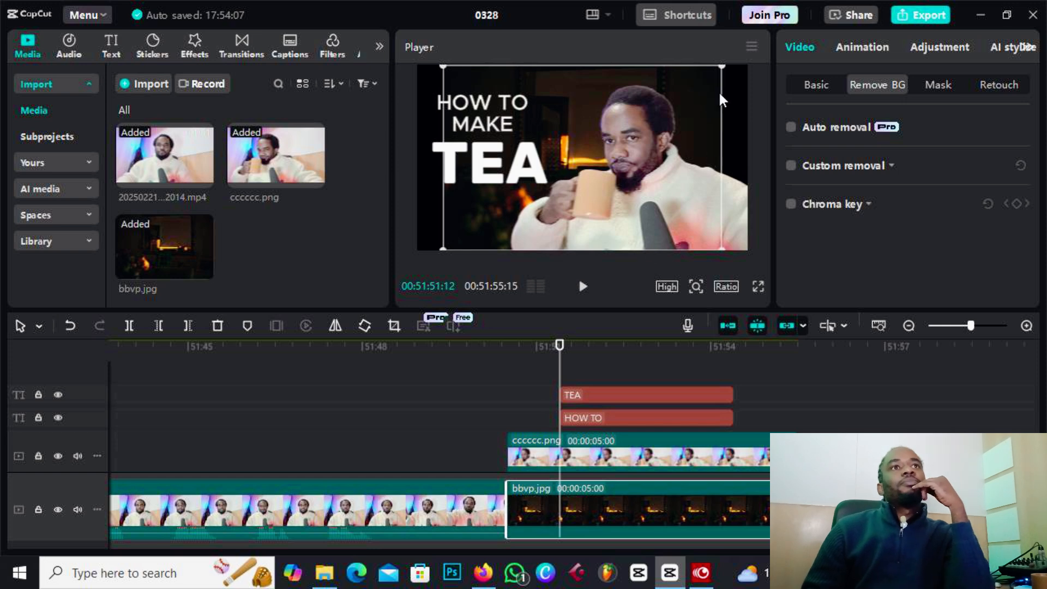
drag(724, 66, 767, 45)
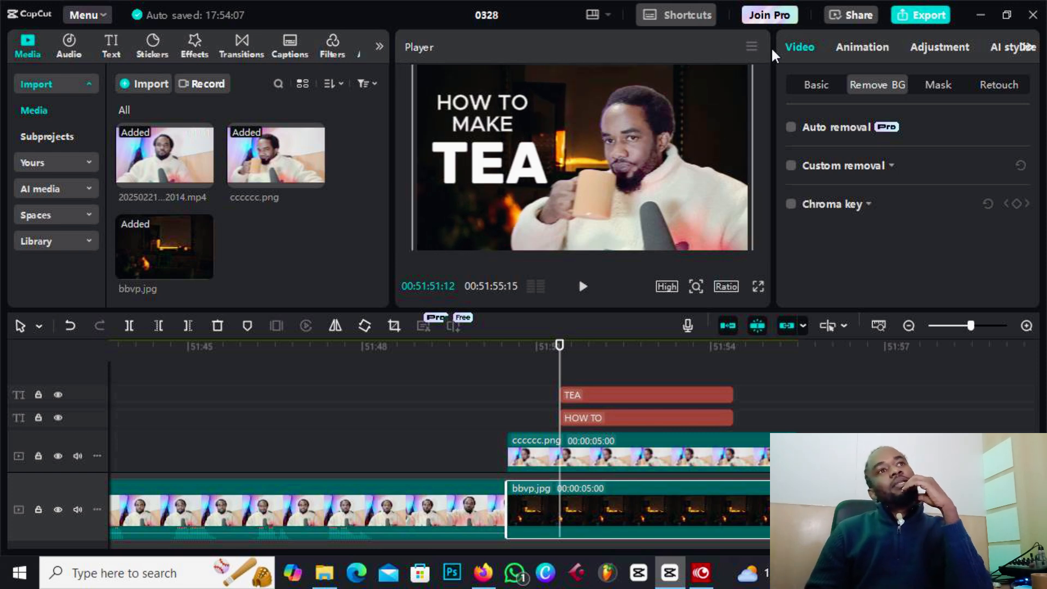
click(681, 96)
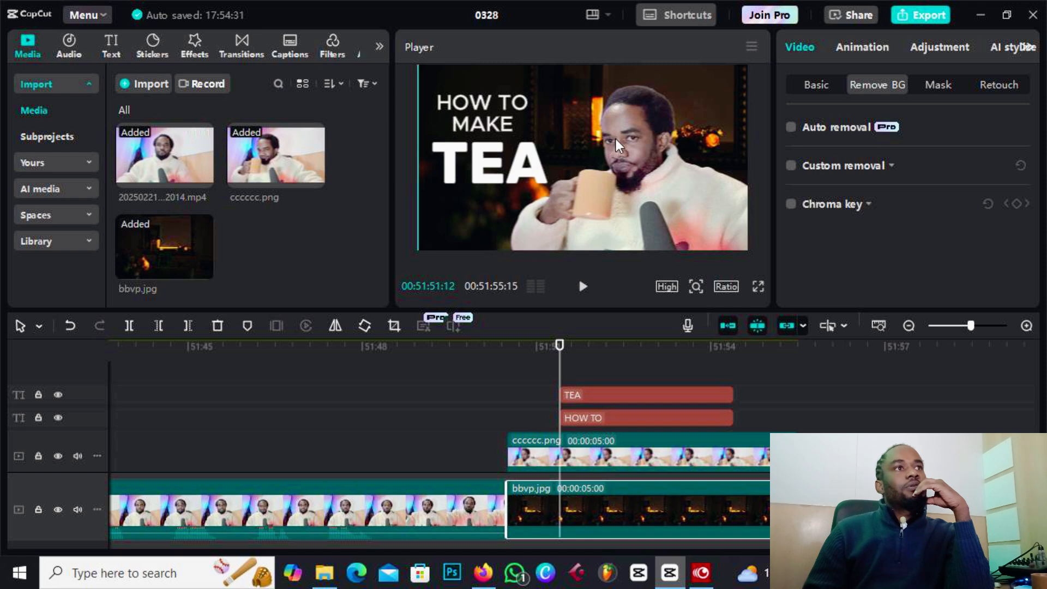
- Change the TEA text's color to yellow
click(483, 155)
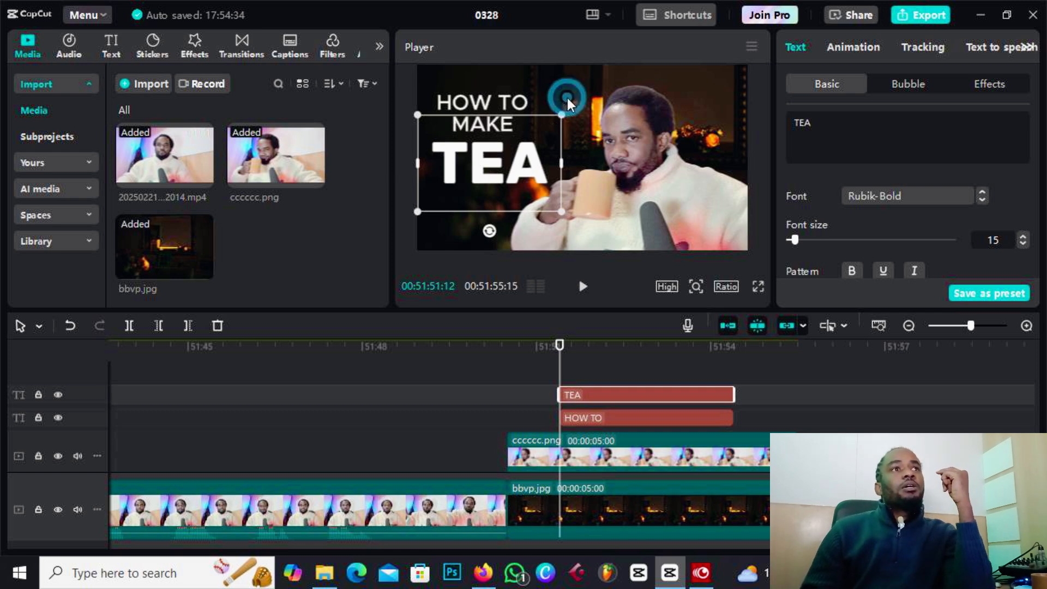
click(567, 103)
click(485, 163)
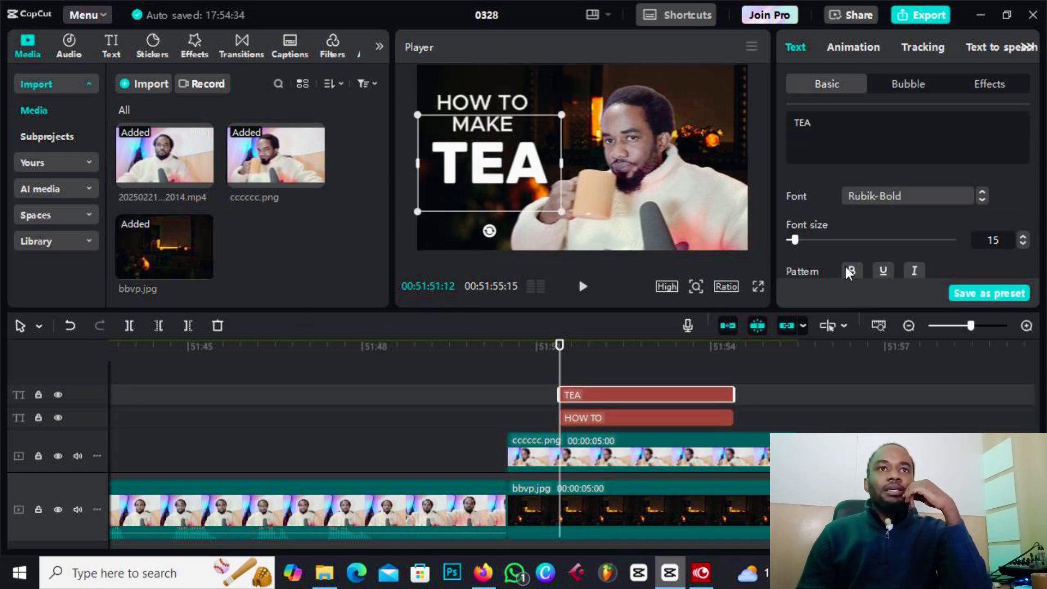
scroll(892, 218, down, 2)
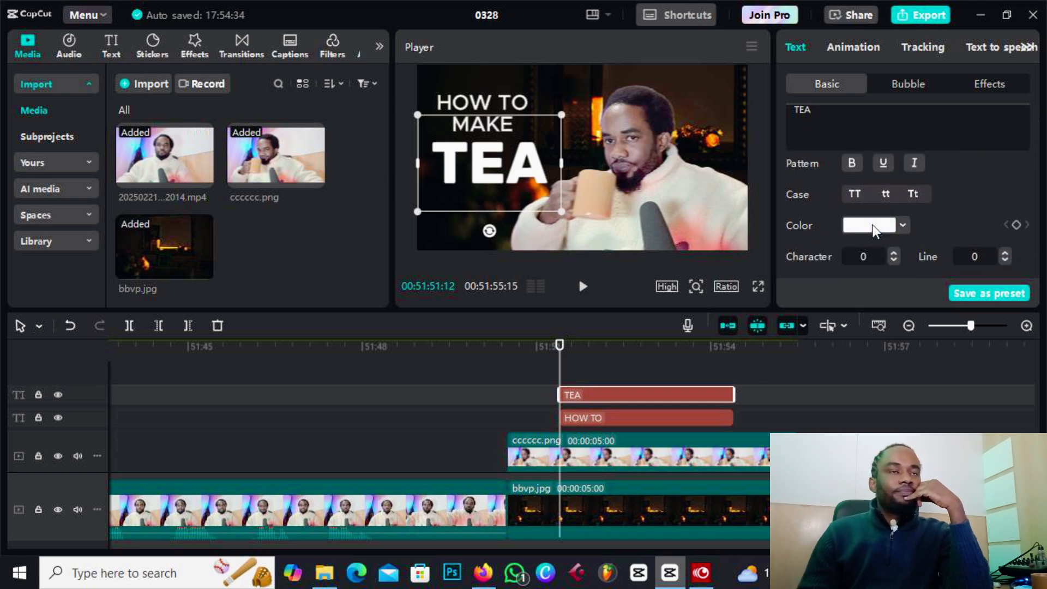
click(872, 225)
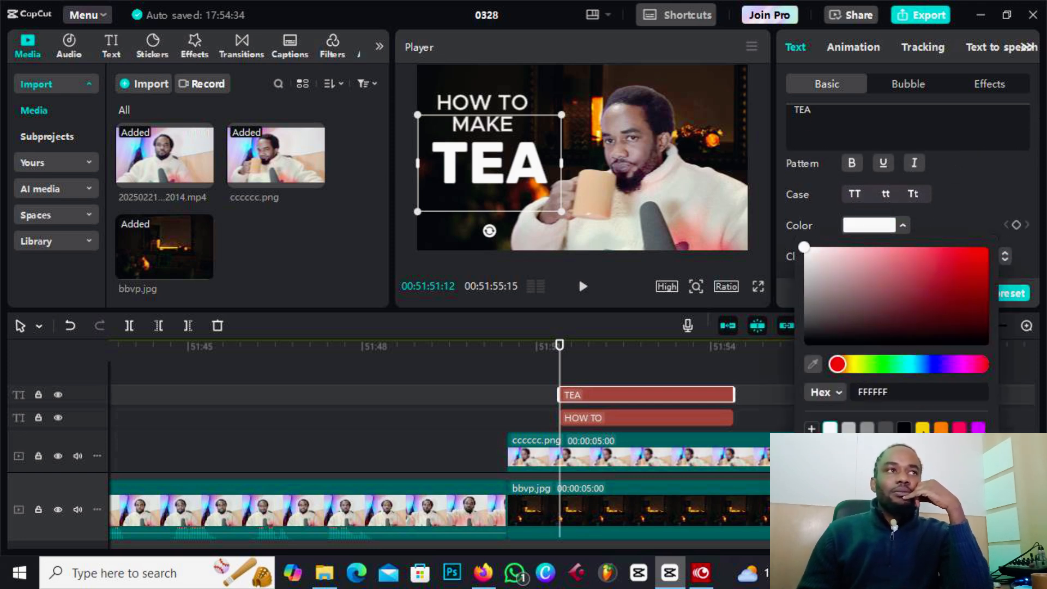
click(922, 428)
click(973, 185)
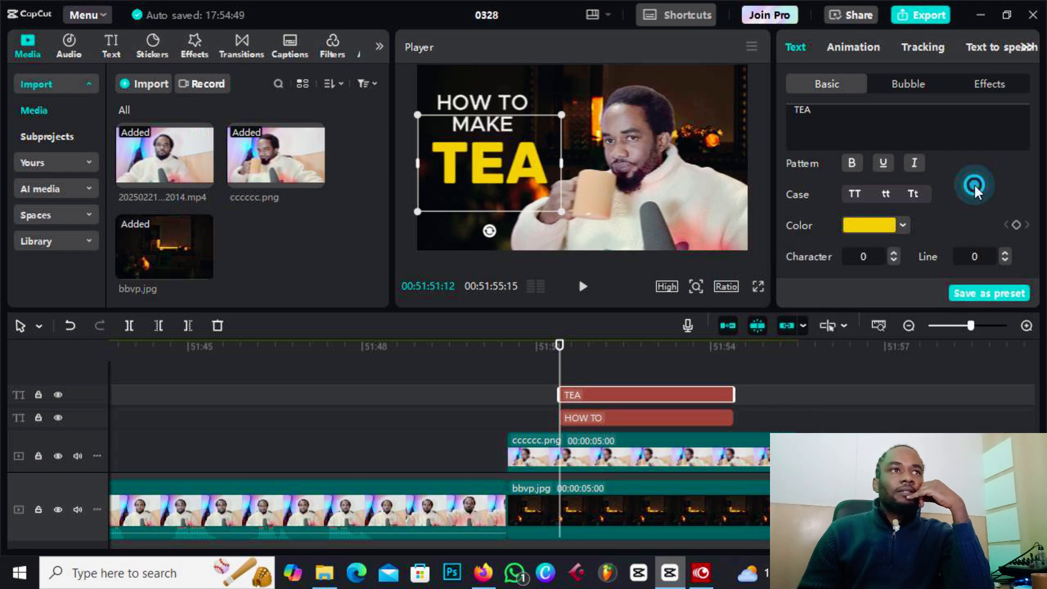
scroll(911, 236, down, 5)
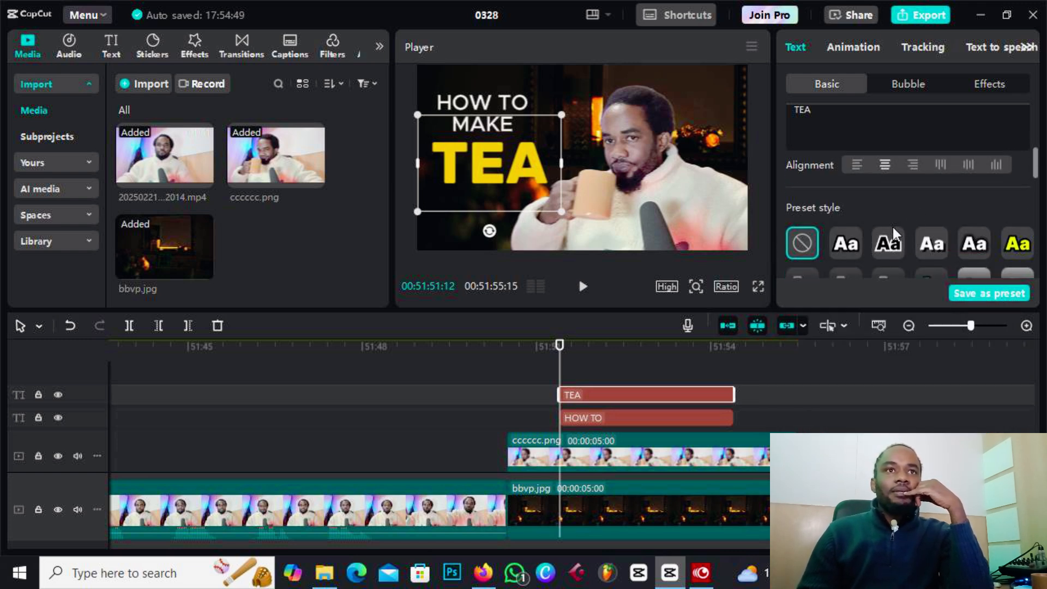
- Add a stroke to the TEA text and reduce its thickness to 27
scroll(891, 225, down, 6)
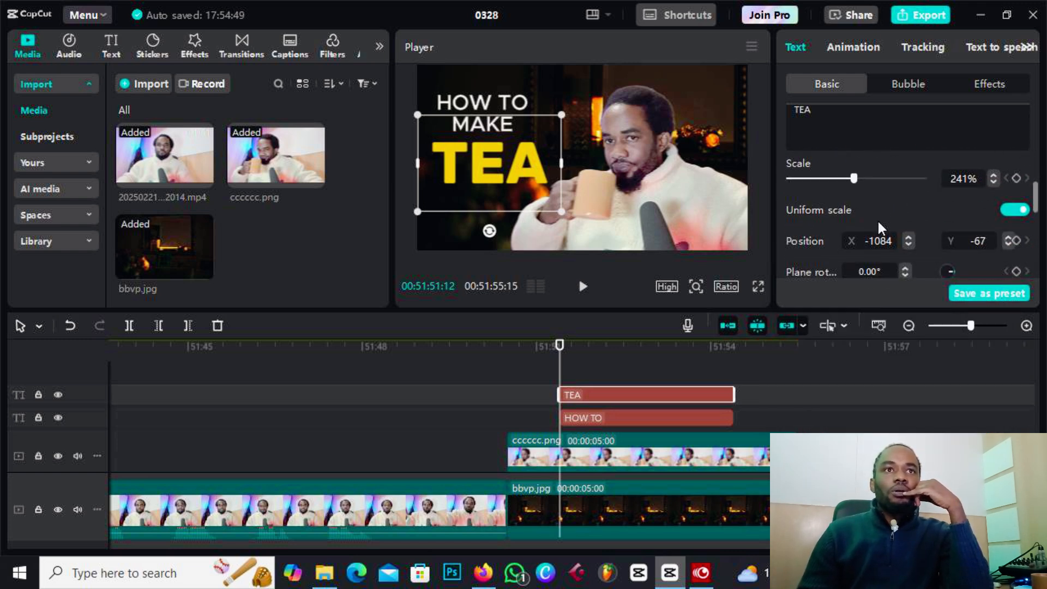
scroll(876, 218, down, 4)
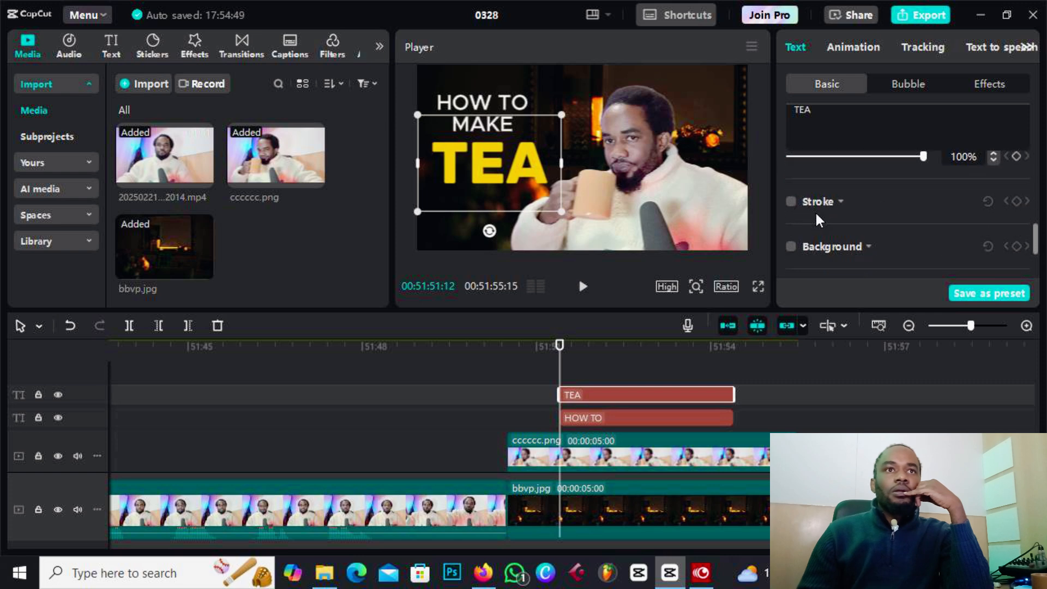
click(791, 202)
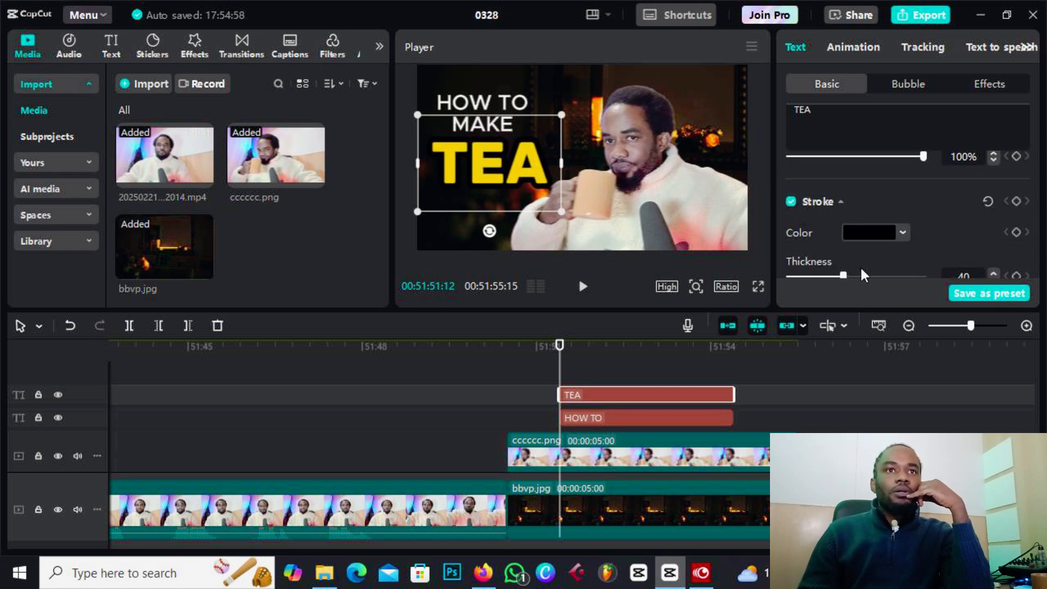
drag(842, 275, 826, 276)
- Try dark red and blue stroke colors on the TEA text, settle on a dark crimson, and set the thickness to 14
scroll(871, 241, down, 3)
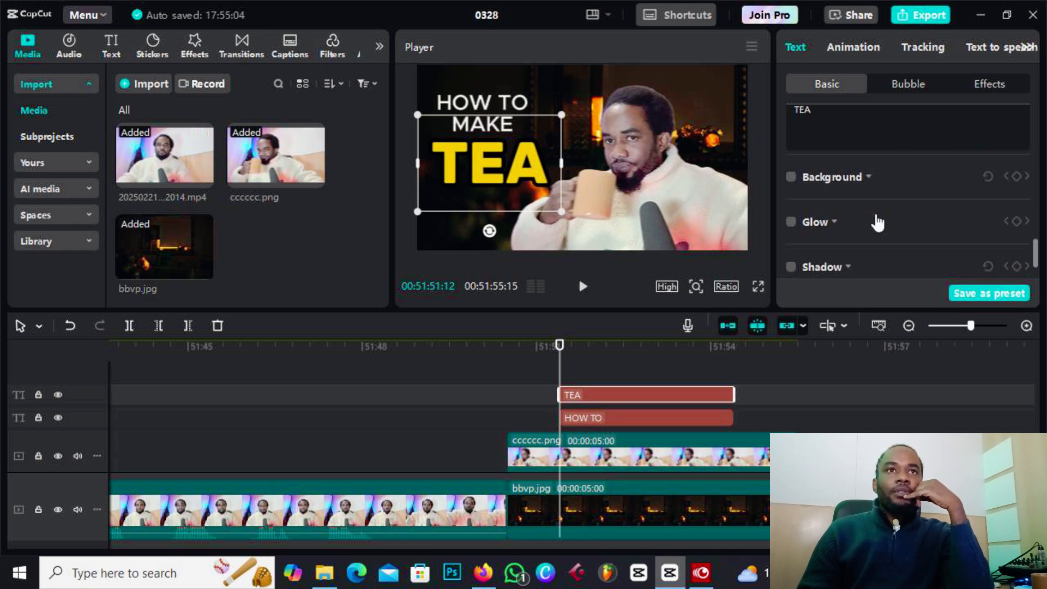
scroll(872, 207, up, 3)
click(870, 191)
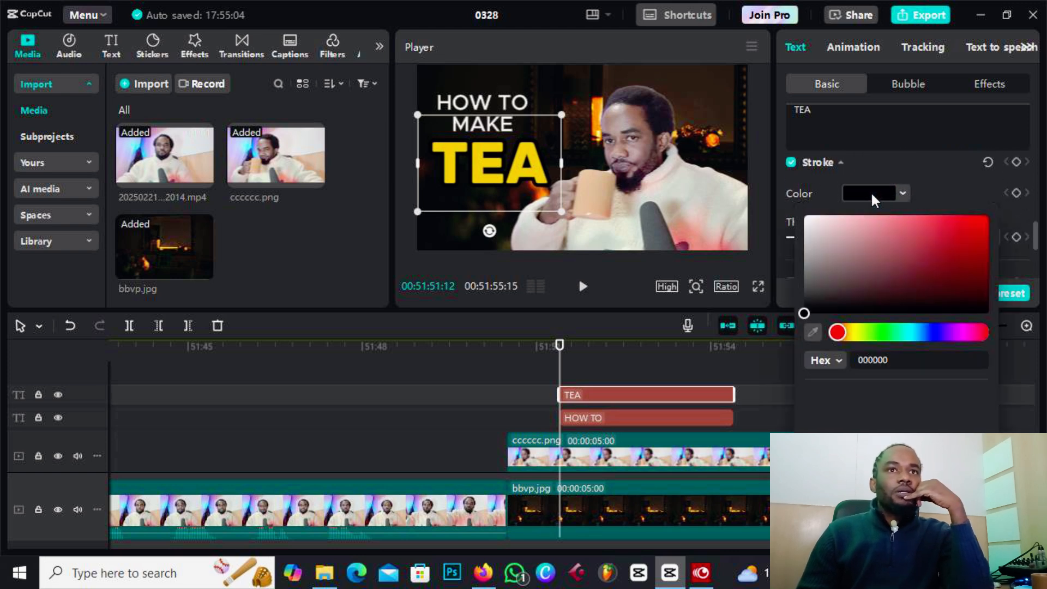
mouse_move(819, 231)
mouse_down()
mouse_move(944, 237)
mouse_move(961, 251)
mouse_move(973, 246)
mouse_move(984, 281)
mouse_up()
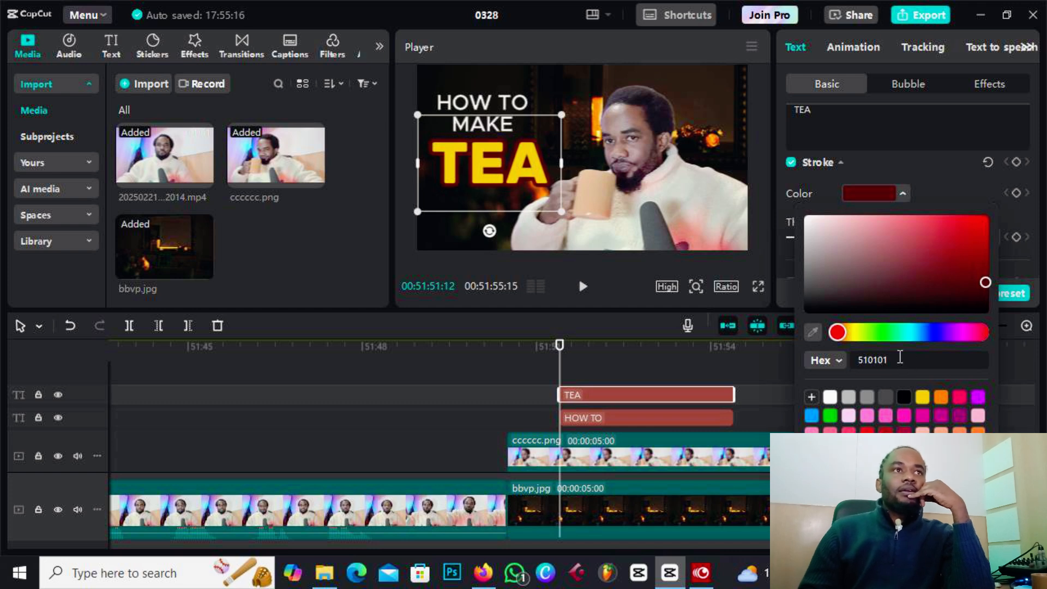
click(811, 416)
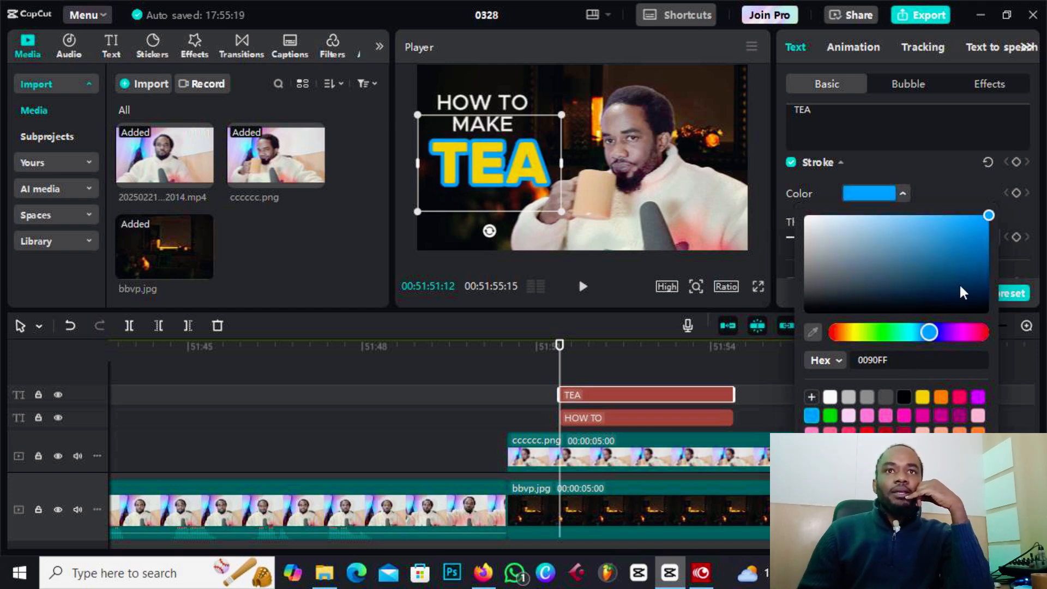
mouse_move(959, 280)
mouse_down()
mouse_move(982, 292)
mouse_move(983, 282)
mouse_up()
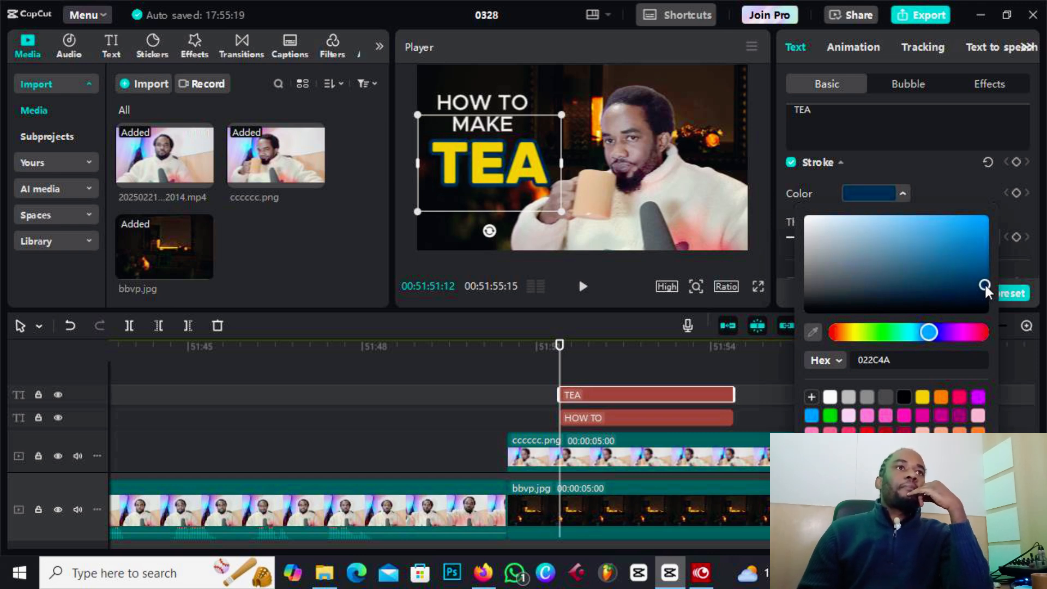
click(921, 396)
click(904, 430)
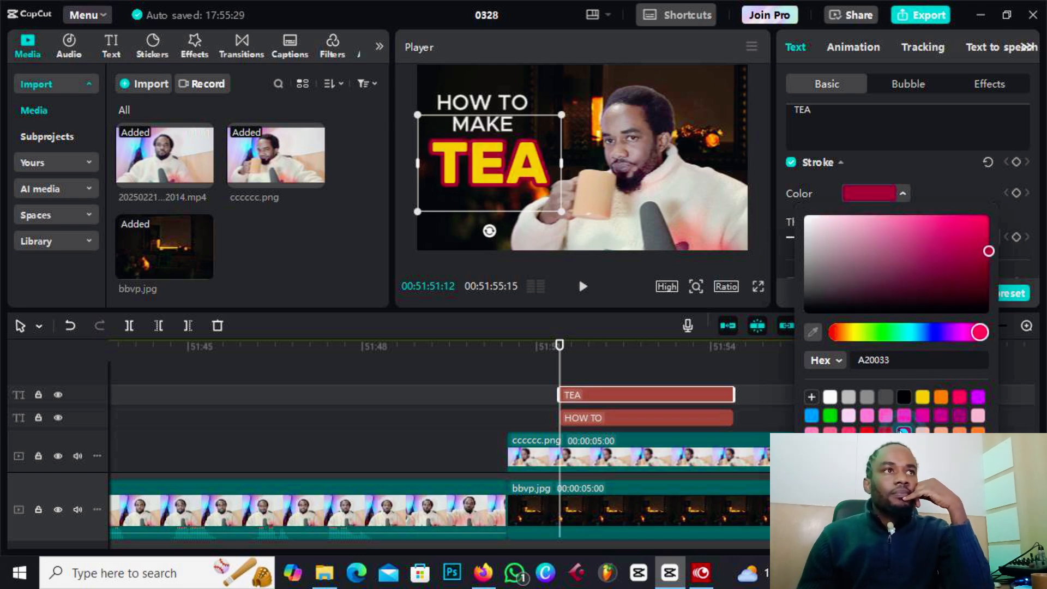
mouse_move(983, 254)
mouse_down()
mouse_move(986, 286)
mouse_move(983, 266)
mouse_up()
click(934, 181)
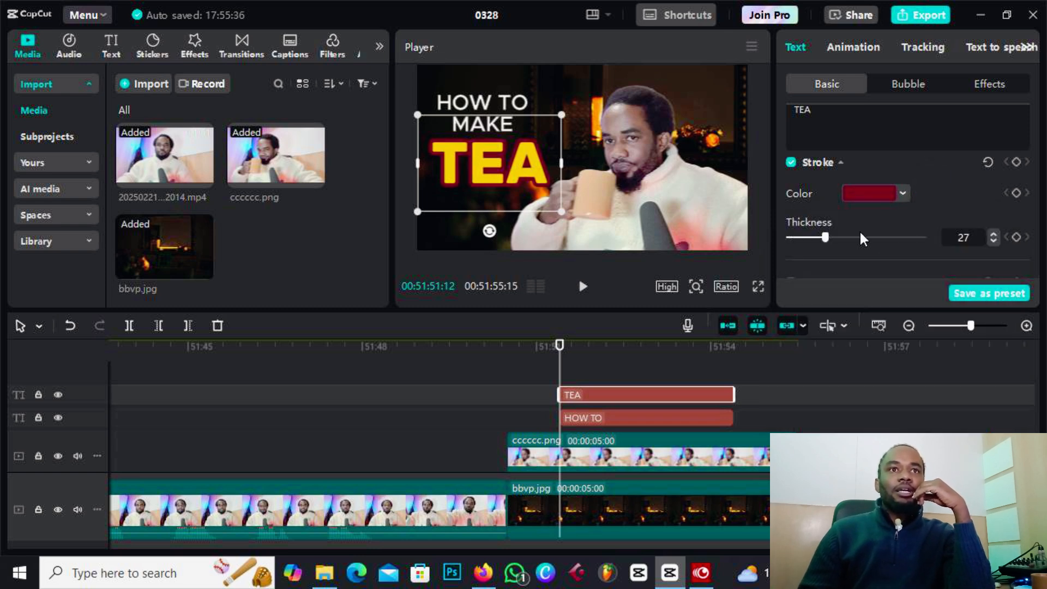
drag(823, 237, 809, 238)
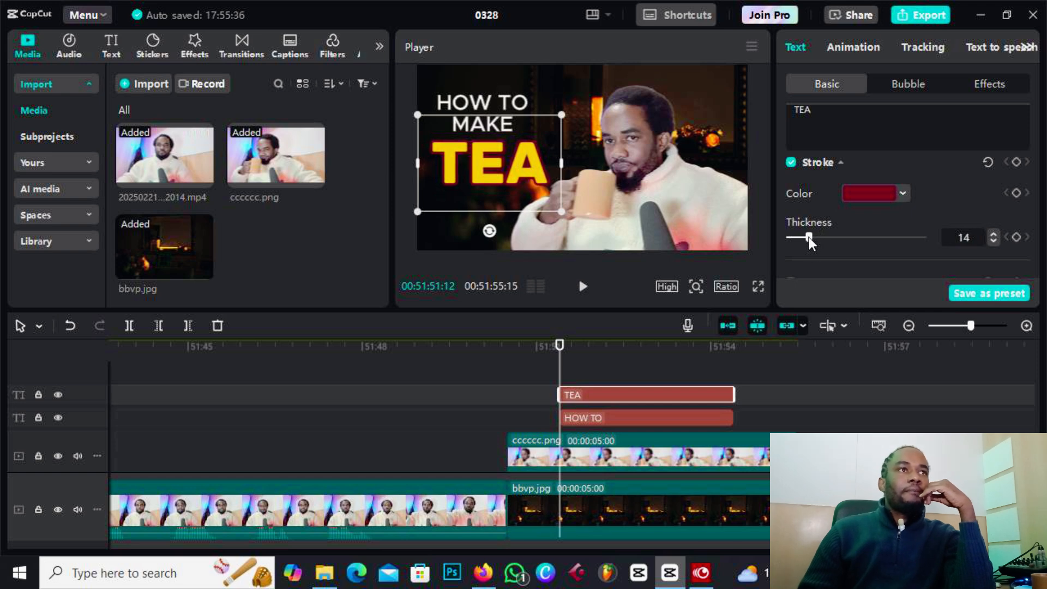
- Shift the TEA text and the HOW TO MAKE text slightly to the left in the frame
drag(490, 173, 486, 173)
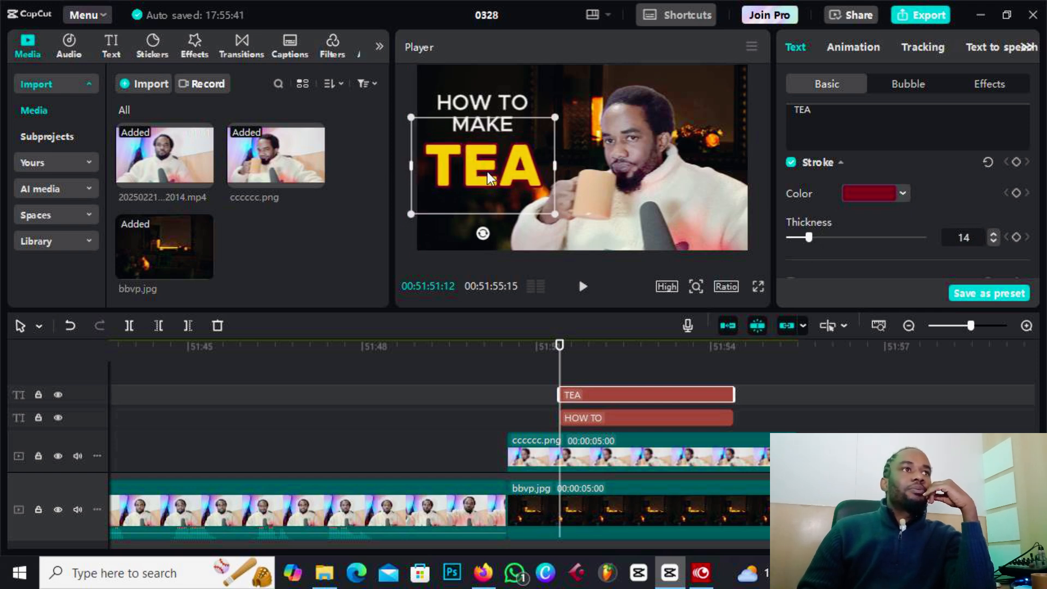
click(478, 107)
drag(476, 102, 472, 105)
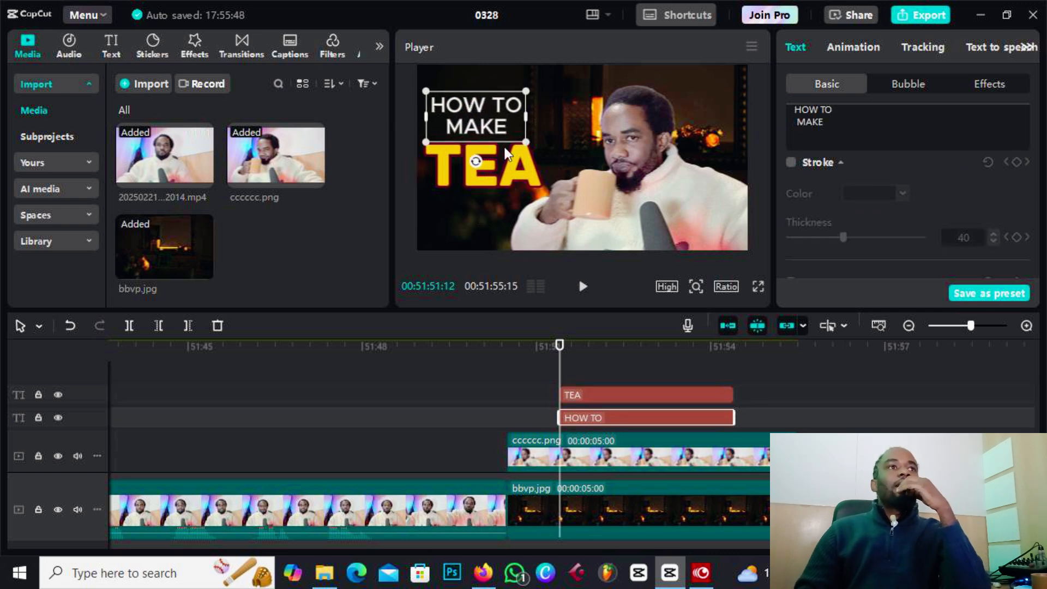
- Change the HOW TO MAKE text's font to ZY Resolve and scale the text down slightly to about 70%
scroll(959, 178, up, 5)
scroll(938, 189, up, 3)
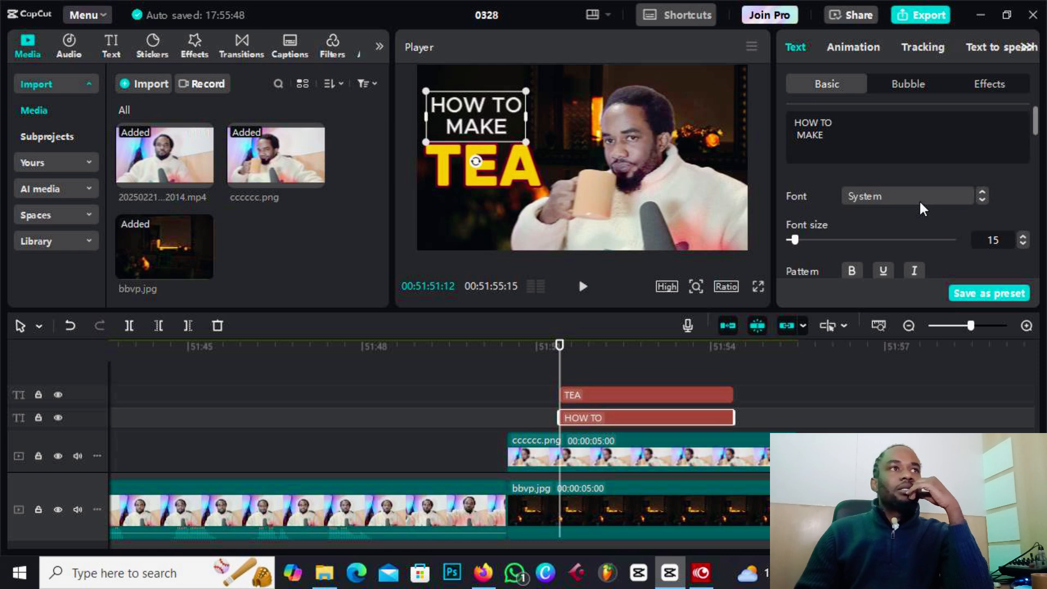
click(920, 197)
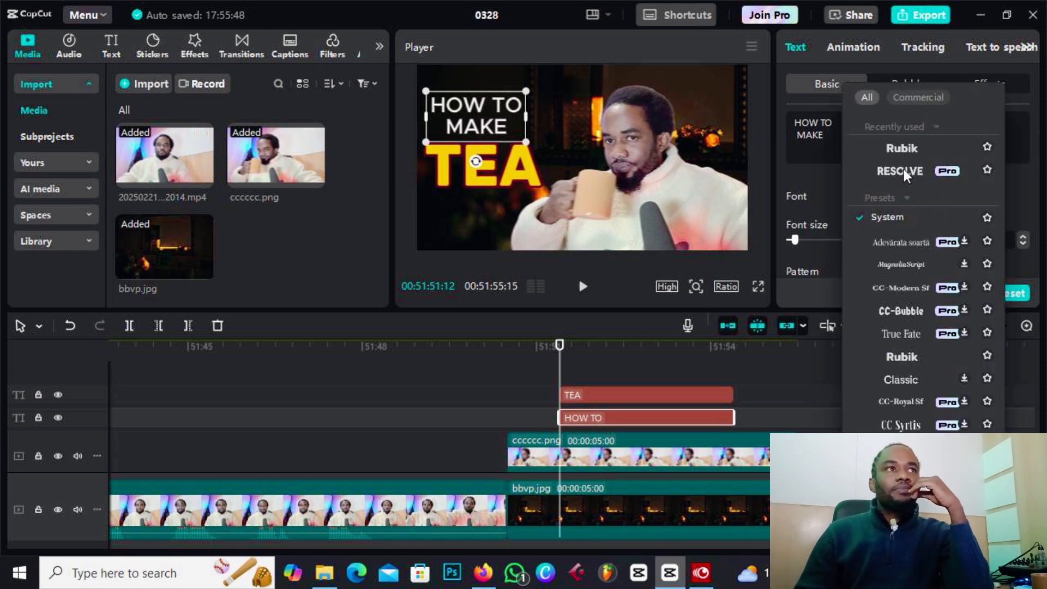
click(904, 169)
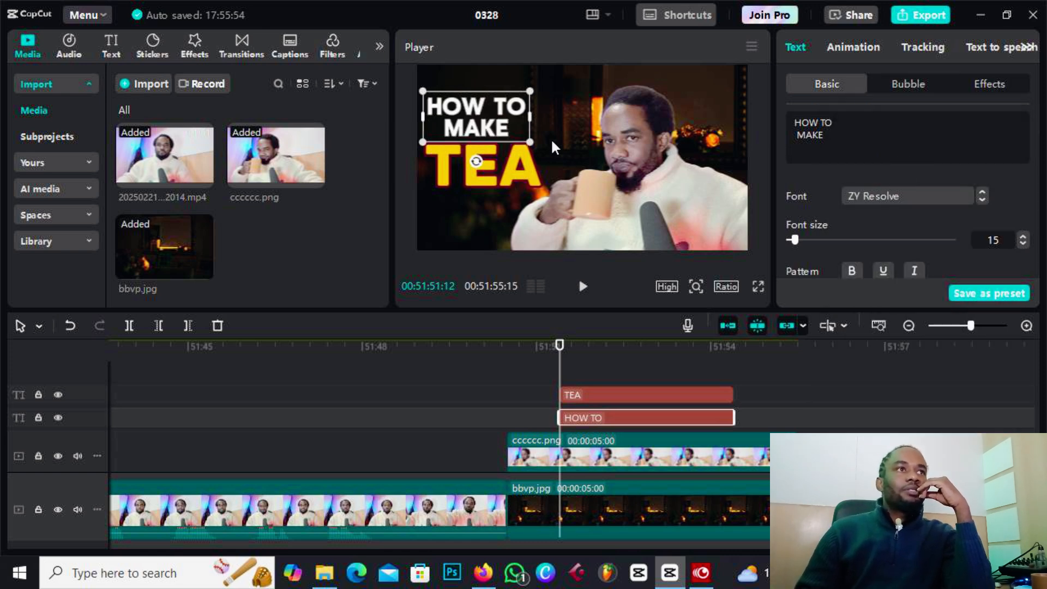
drag(535, 140, 528, 140)
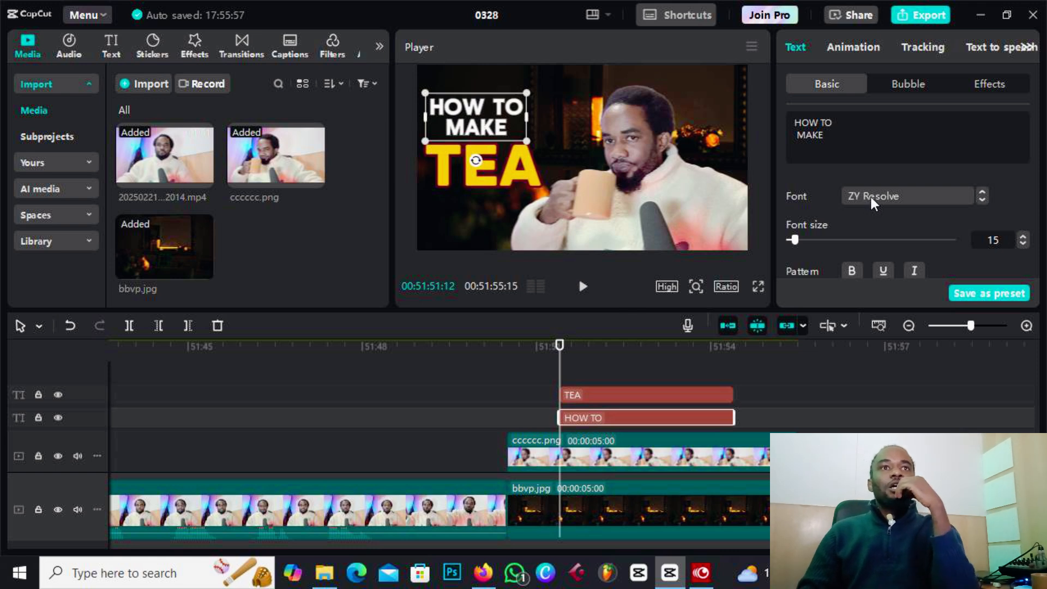
- Try a background behind the HOW TO MAKE text, colored red (BD0808)
scroll(871, 198, down, 5)
scroll(872, 204, down, 10)
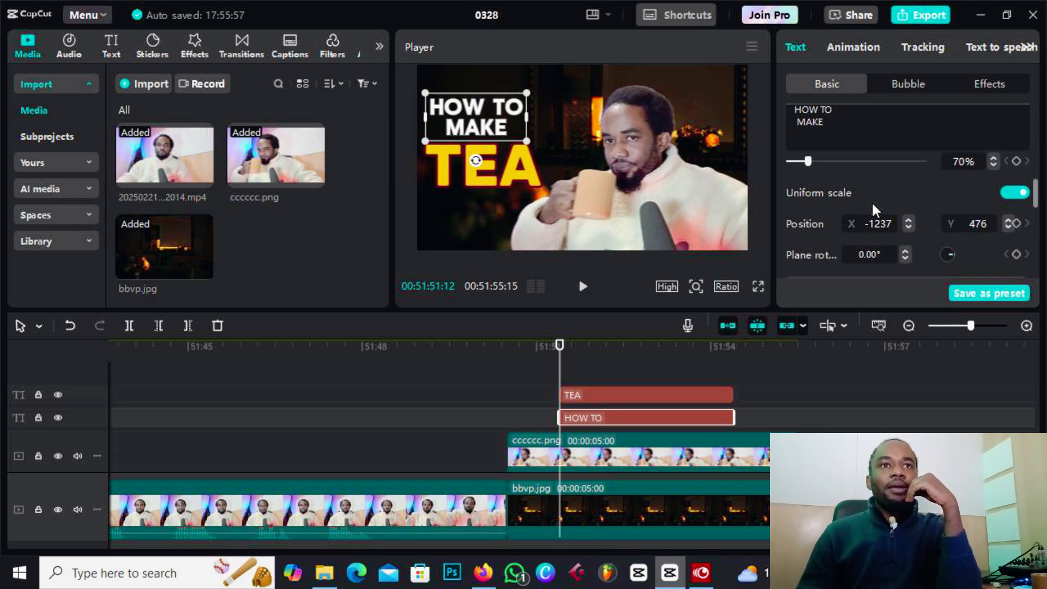
scroll(871, 200, down, 4)
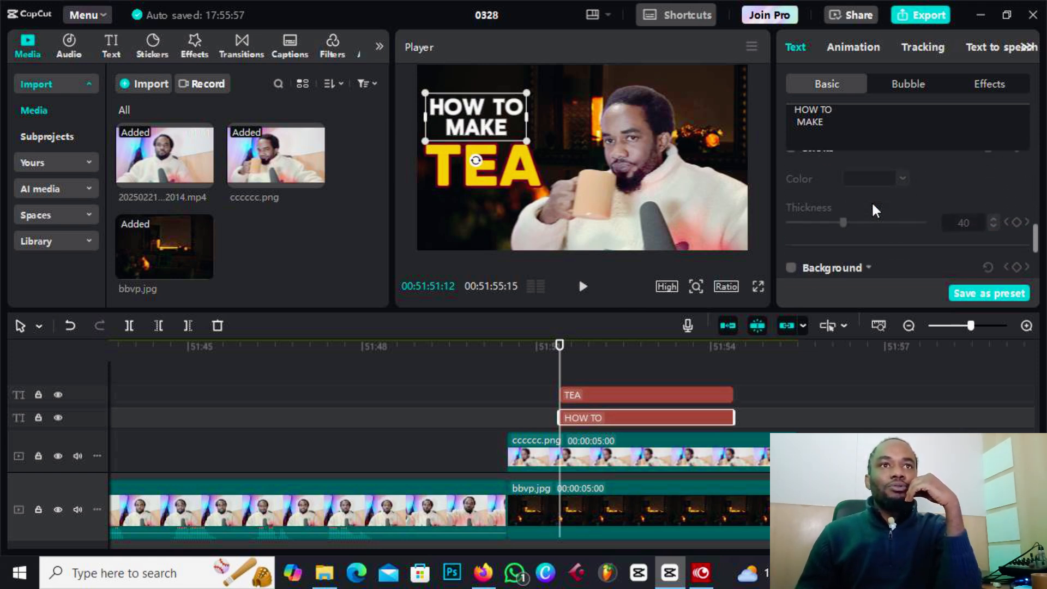
click(790, 237)
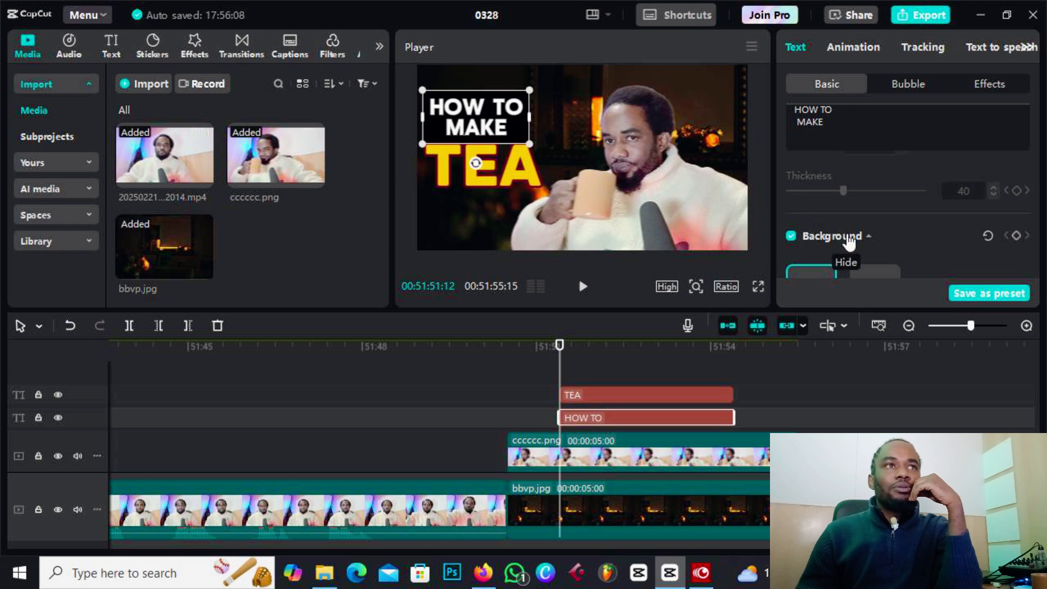
scroll(853, 227, down, 3)
scroll(818, 207, down, 1)
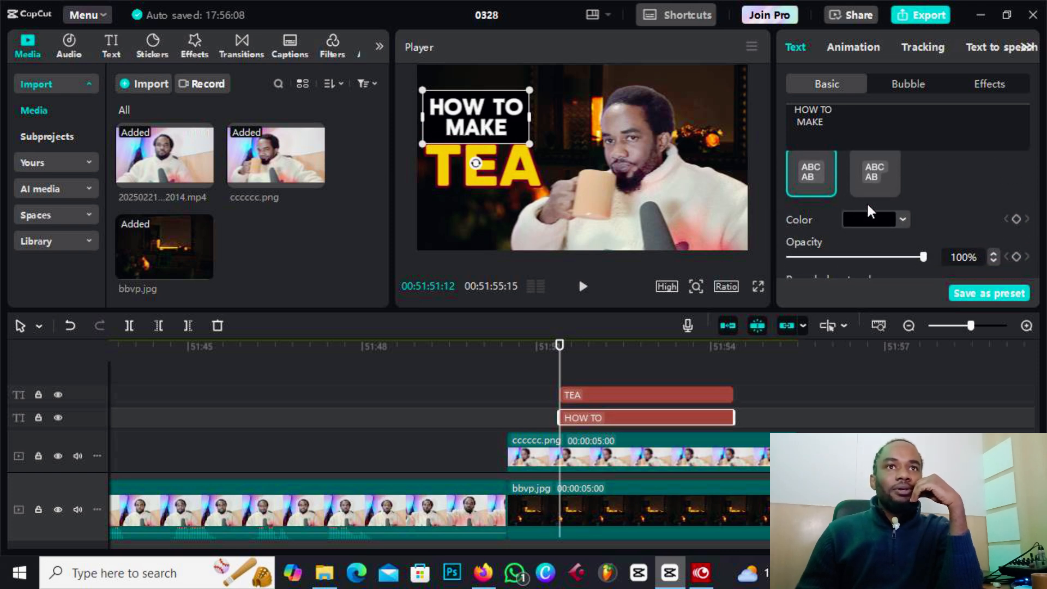
scroll(877, 213, down, 2)
click(871, 159)
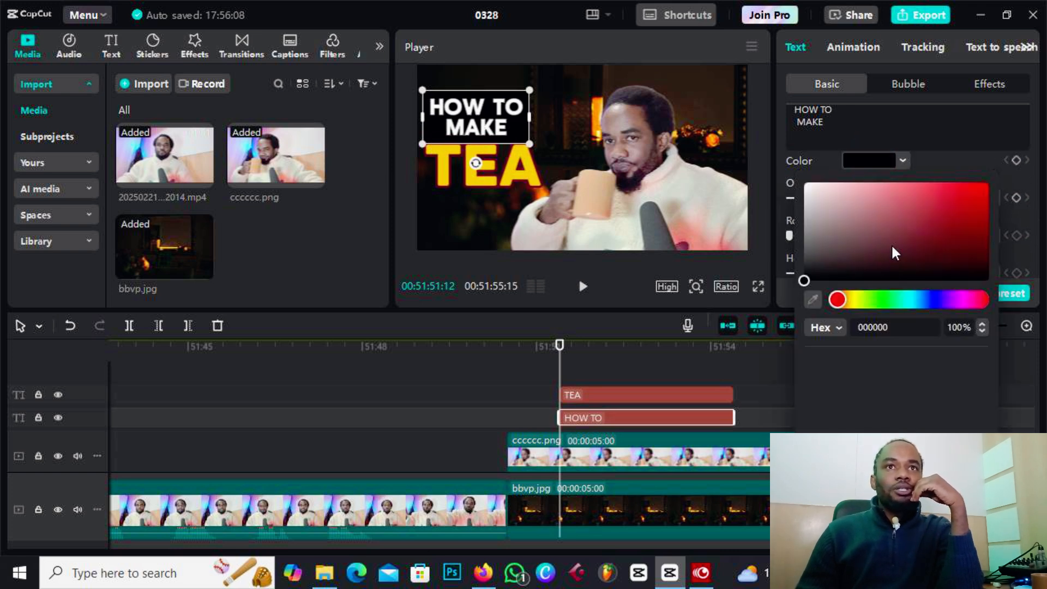
drag(921, 215, 981, 213)
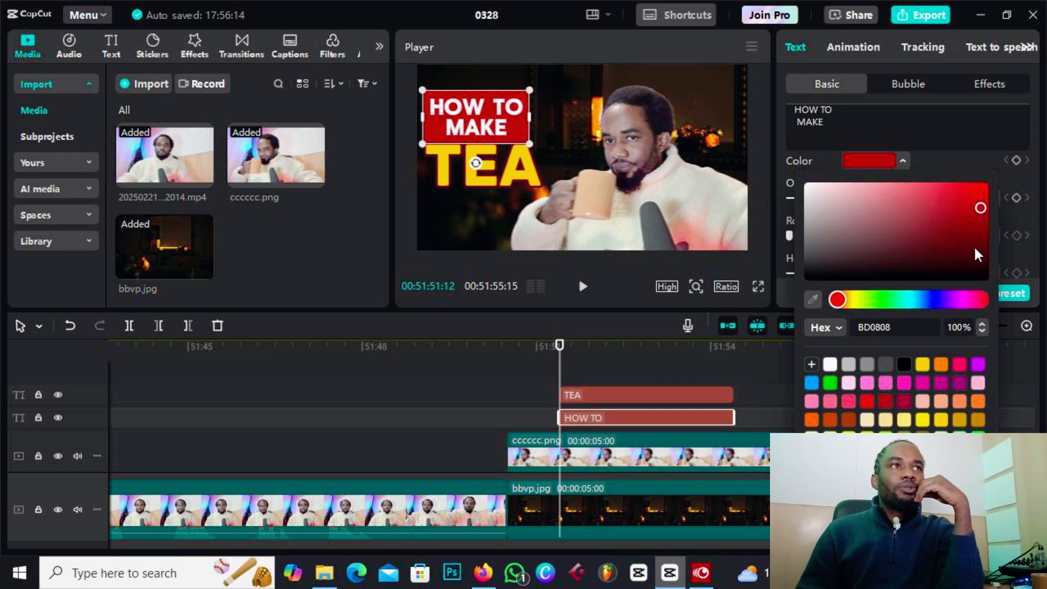
- Try navy, pink and red shades for the HOW TO MAKE text background, ending on crimson A20033
click(975, 263)
click(931, 300)
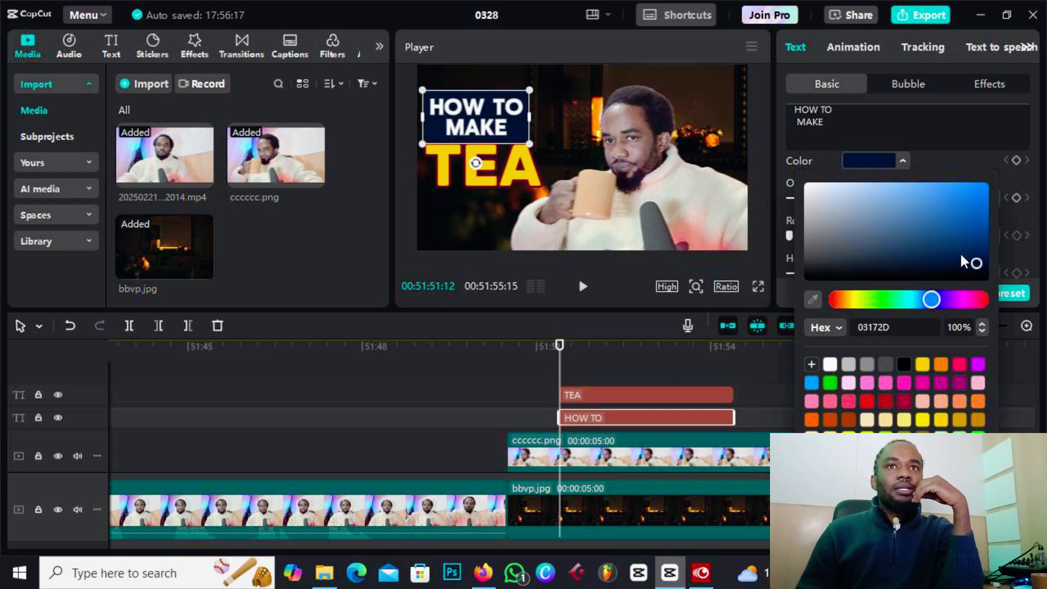
click(983, 252)
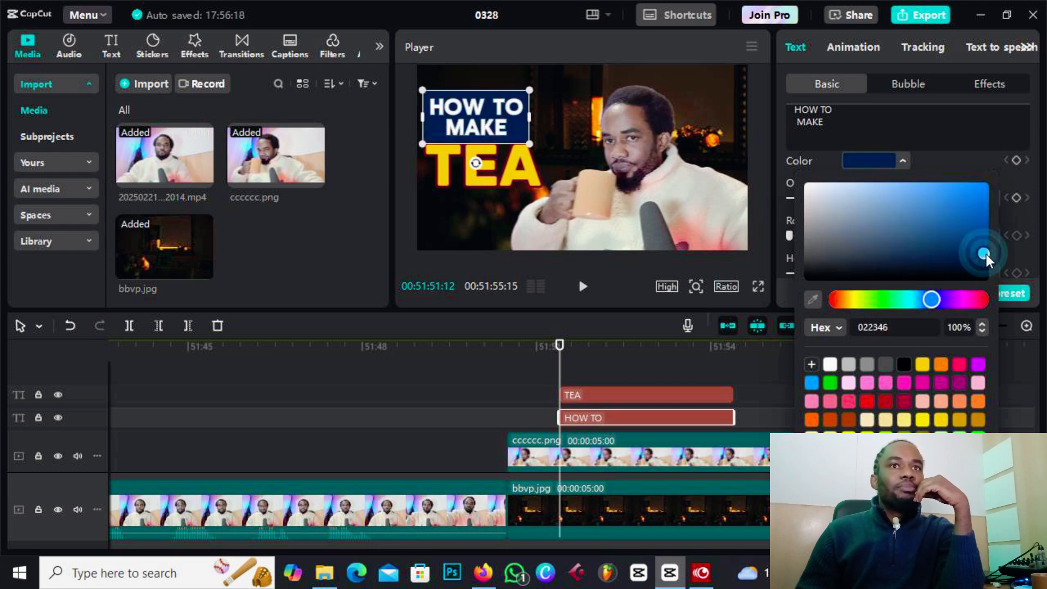
scroll(900, 382, down, 1)
click(904, 376)
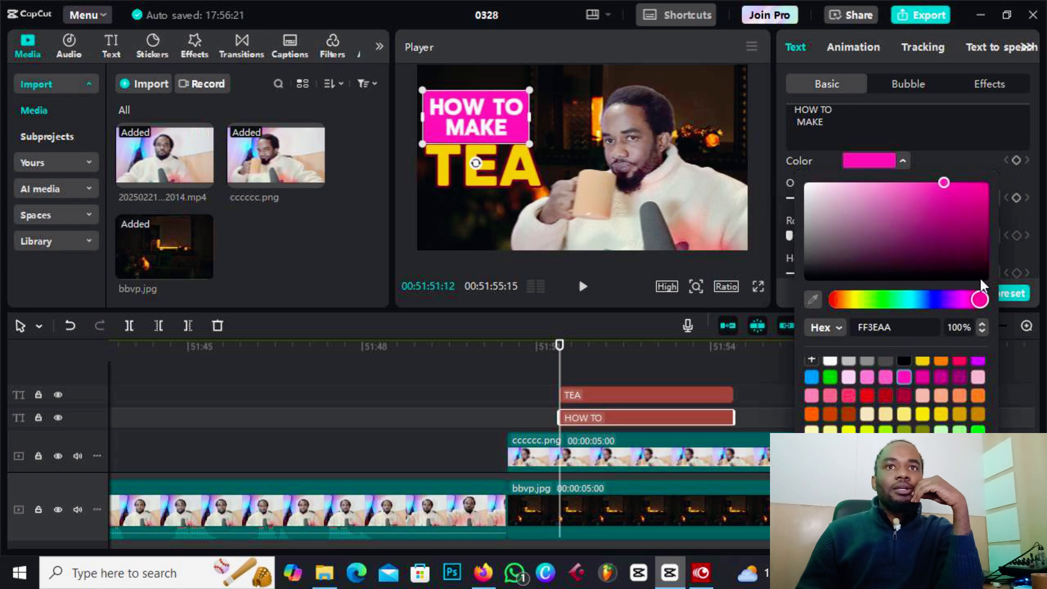
mouse_move(979, 275)
mouse_down()
mouse_move(980, 244)
mouse_move(984, 263)
mouse_up()
click(885, 395)
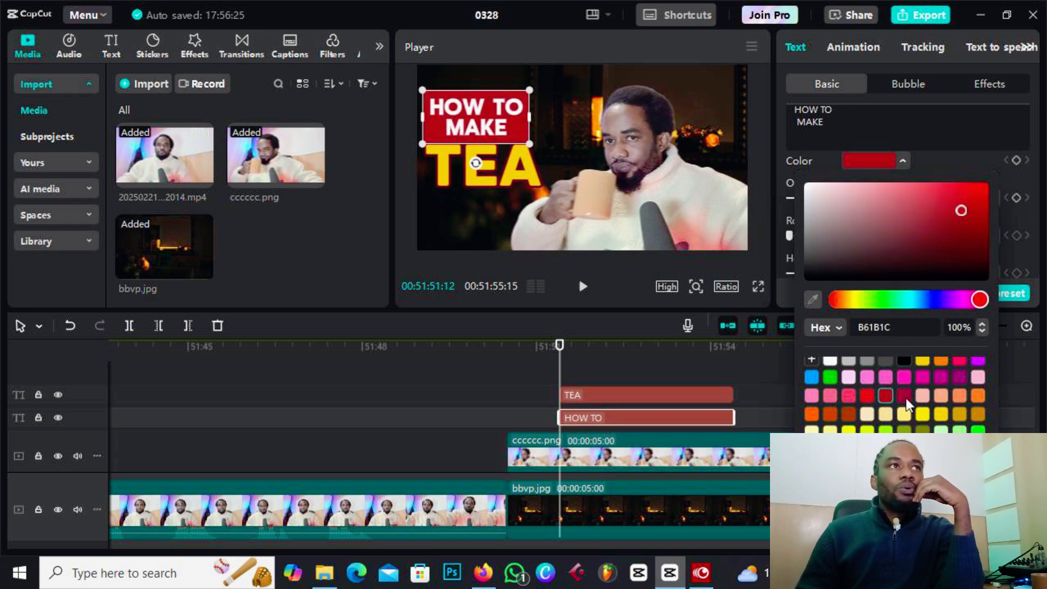
click(905, 398)
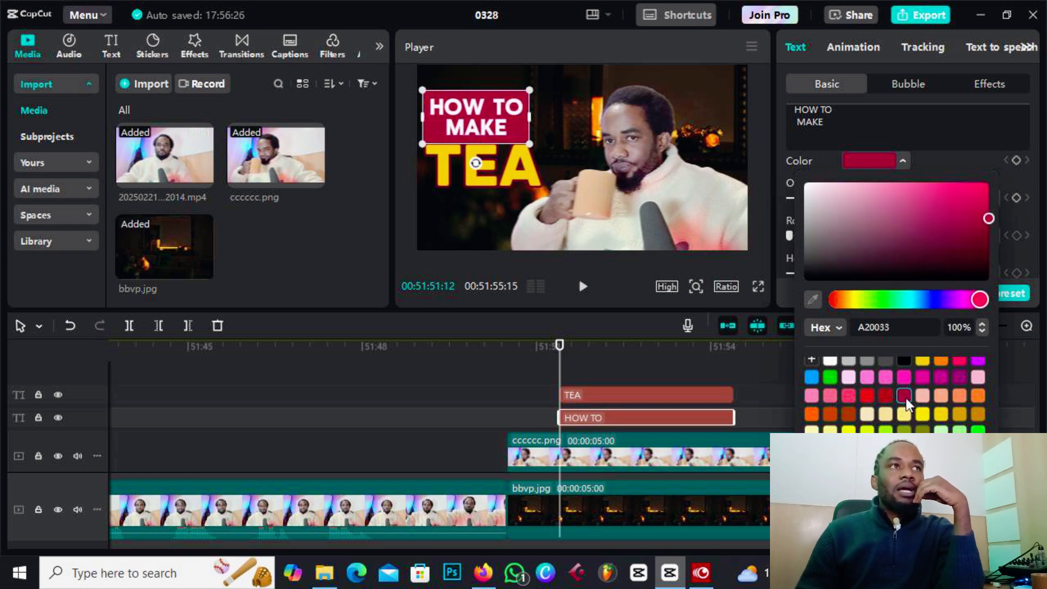
click(956, 166)
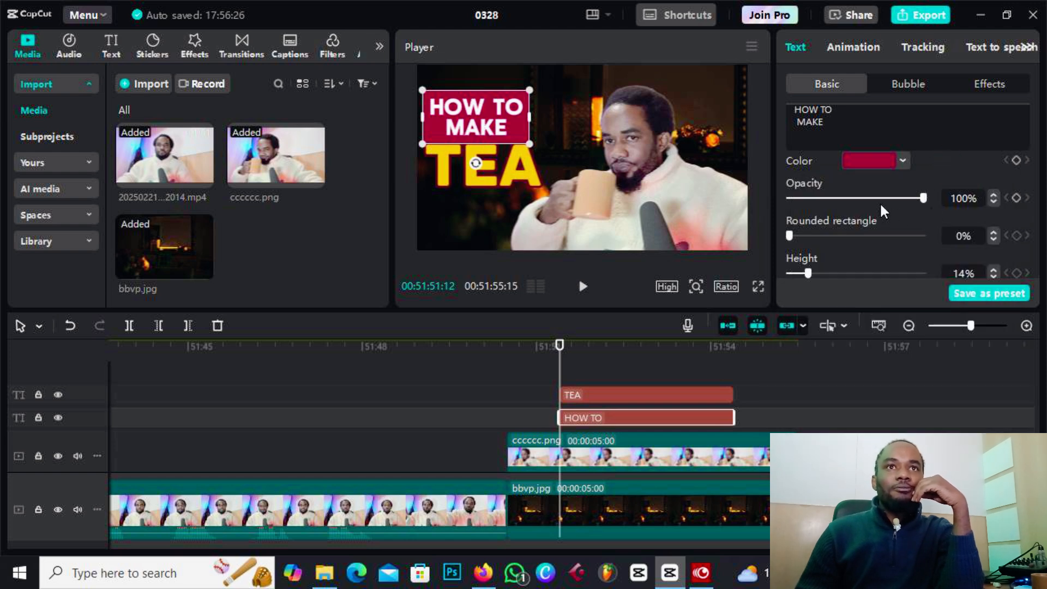
- Try 19% opacity on the HOW TO MAKE text background and turn the background off
drag(922, 198, 816, 201)
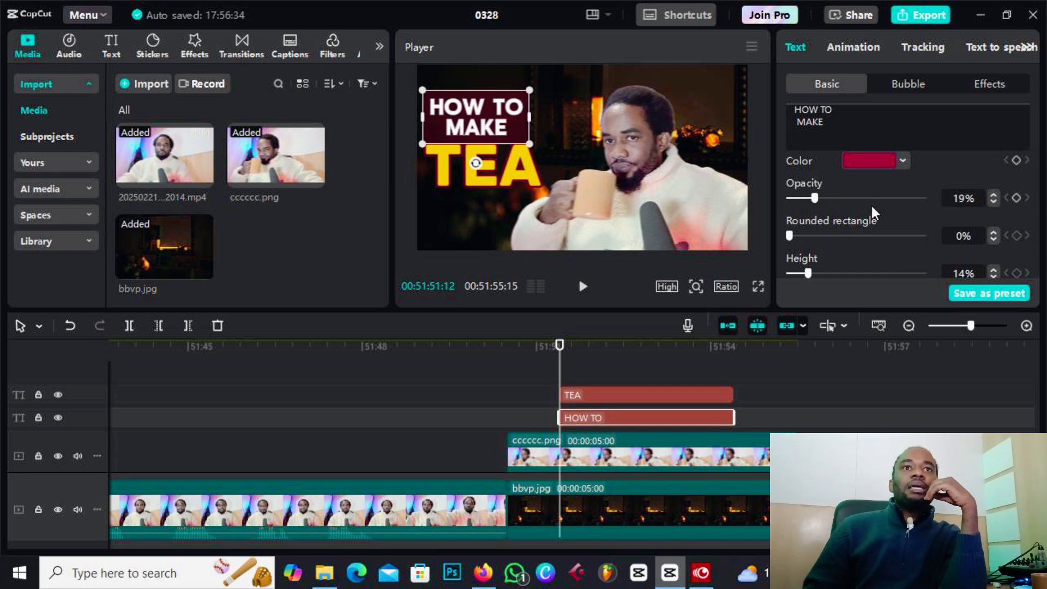
scroll(871, 202, down, 3)
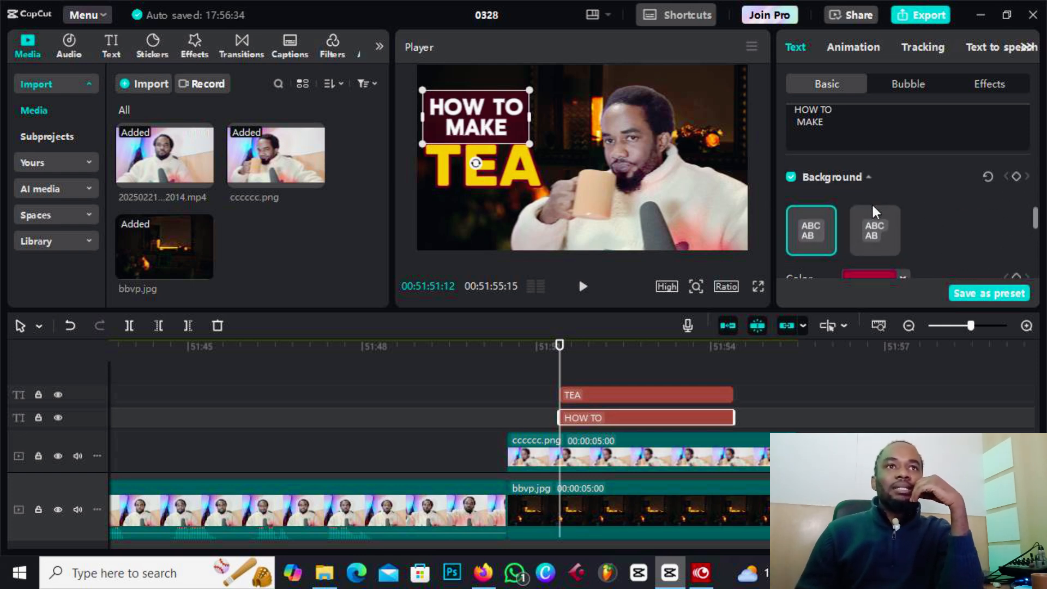
click(791, 185)
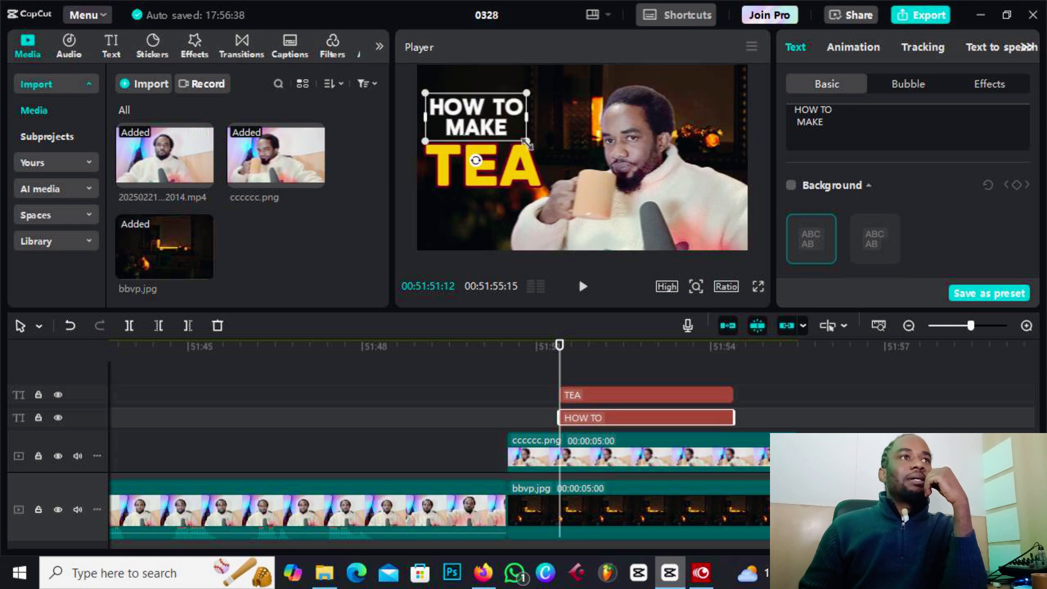
- Shrink the HOW TO MAKE text slightly and position it just above the word TEA
drag(528, 143, 491, 127)
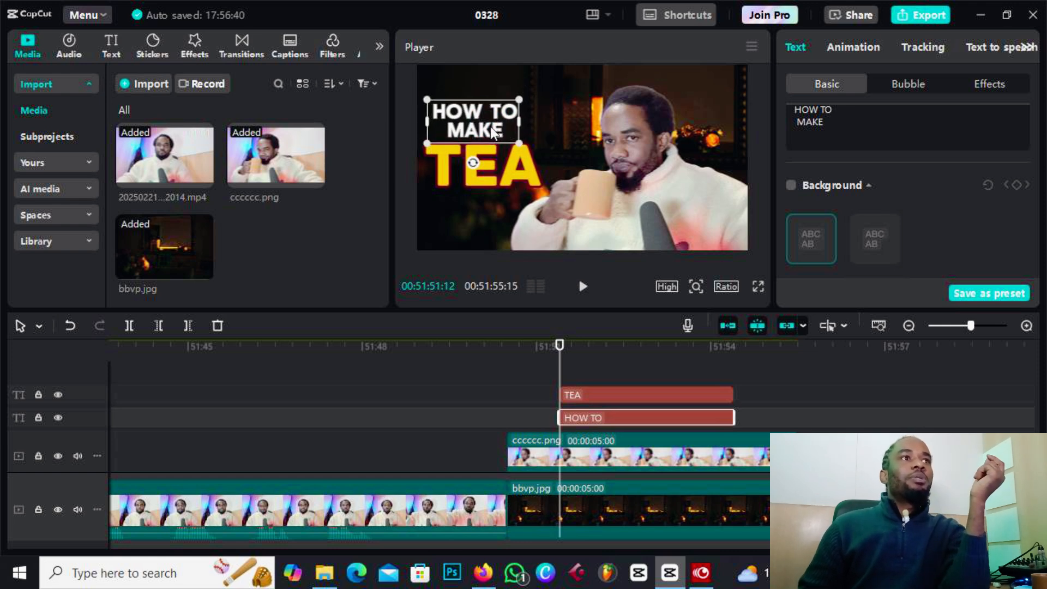
- Turn on the stroke for the cutout of the man holding the mug and try the paper stroke style
click(635, 162)
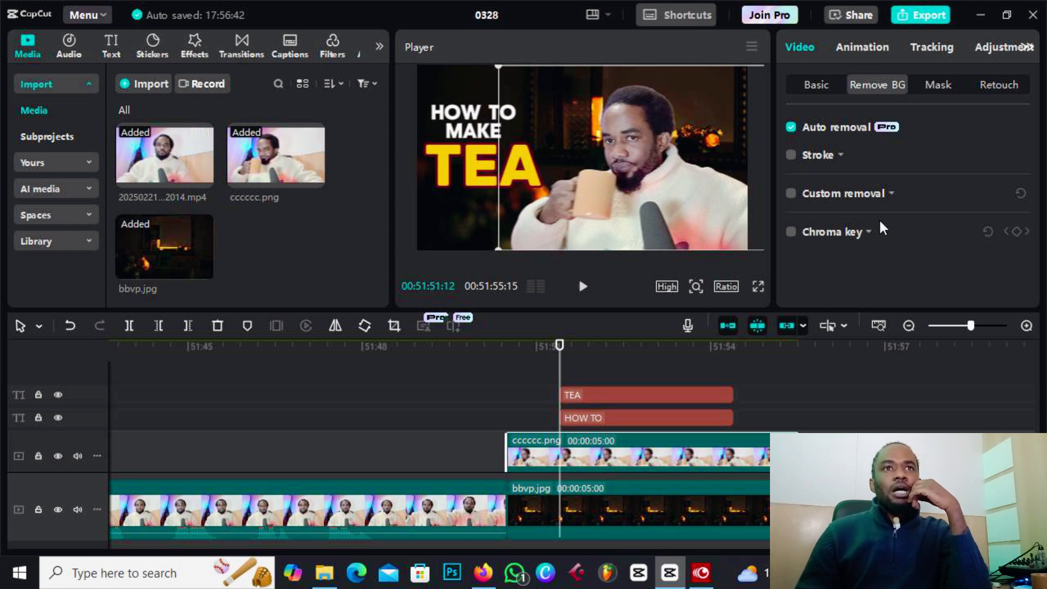
click(940, 85)
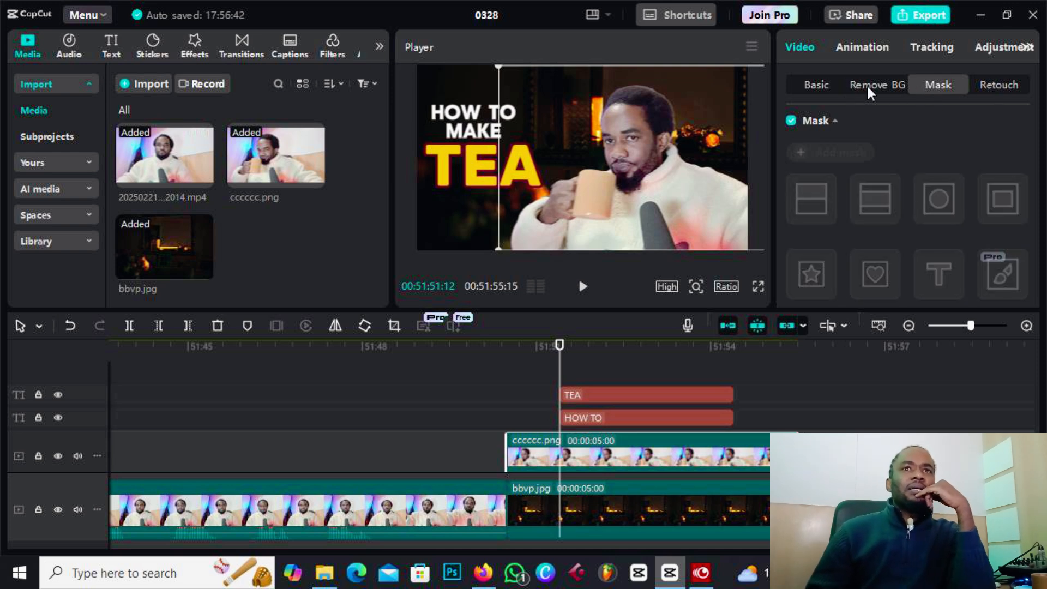
scroll(889, 189, down, 2)
scroll(889, 188, up, 2)
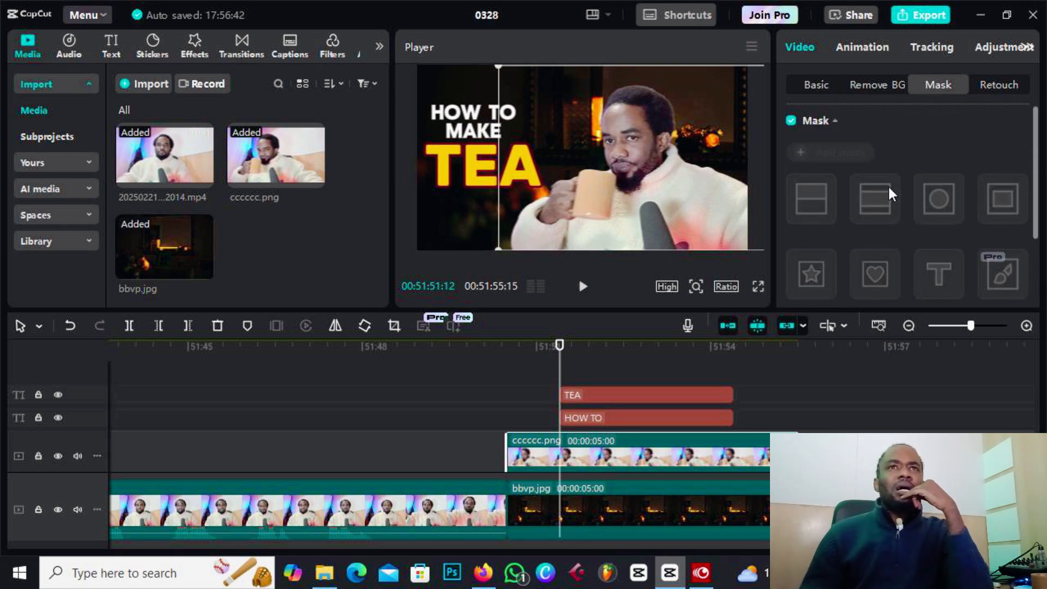
click(884, 85)
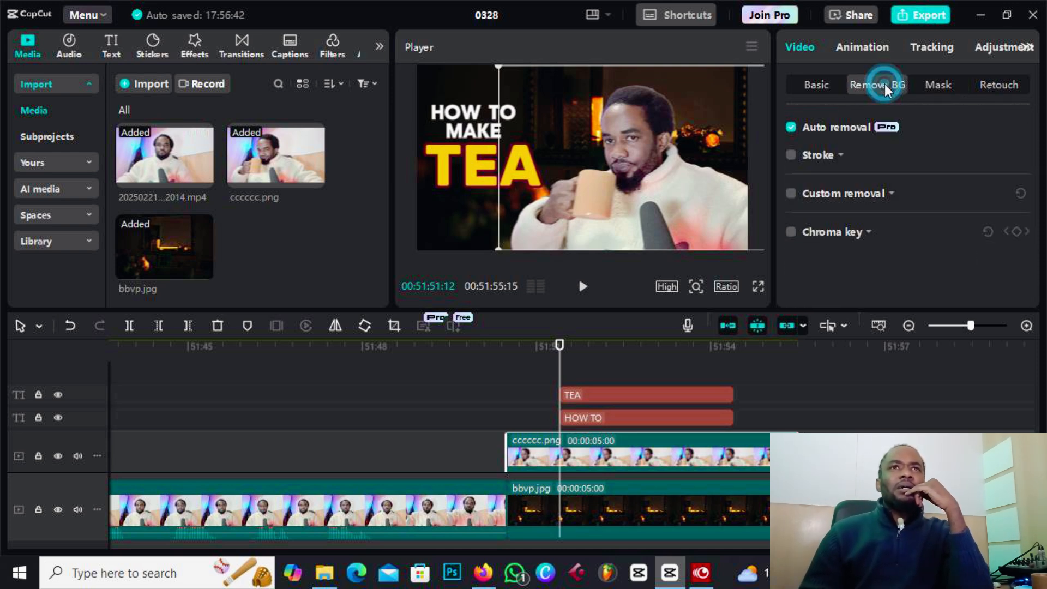
click(791, 155)
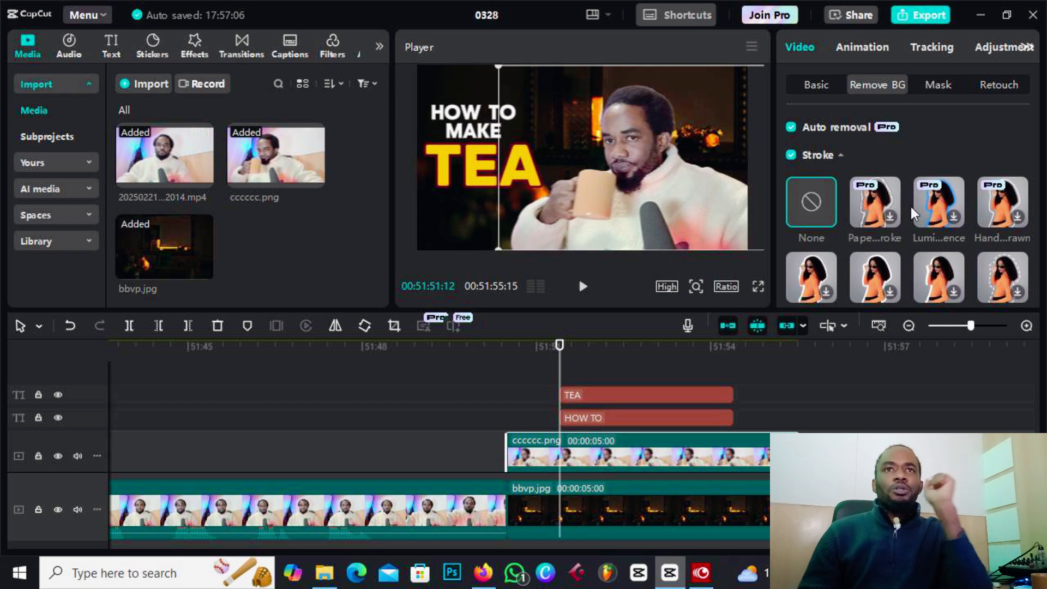
scroll(888, 217, down, 2)
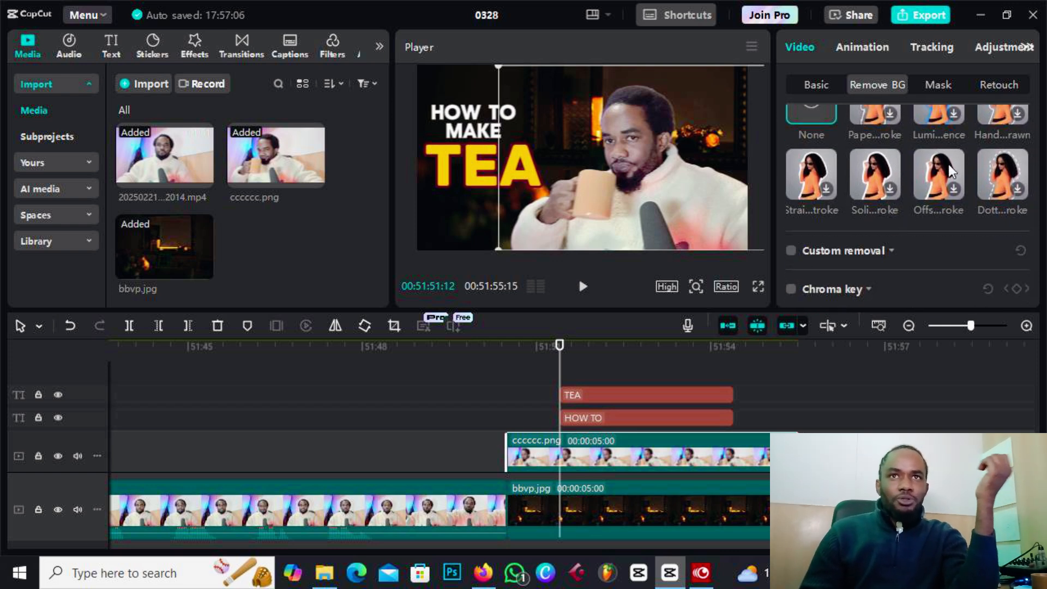
scroll(948, 165, up, 2)
click(875, 166)
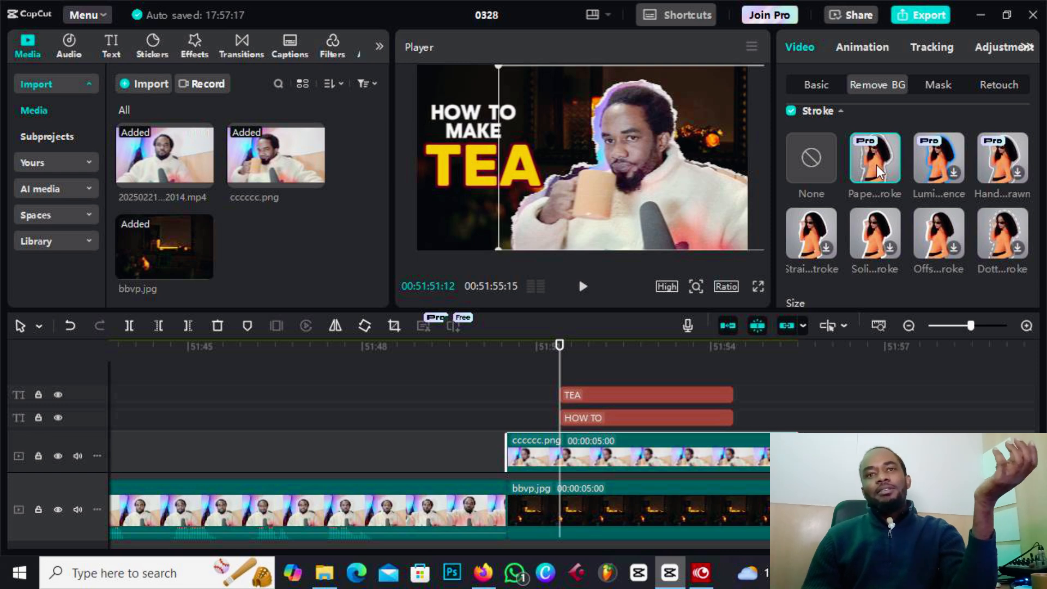
- Switch the cutout's stroke to the Luminescence style and color it white
click(941, 156)
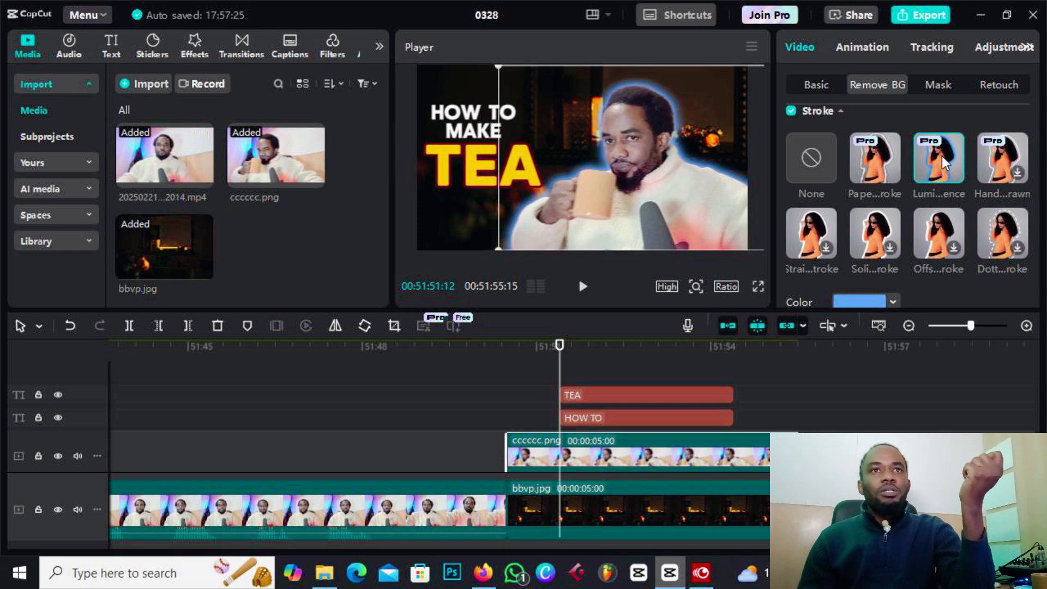
click(859, 302)
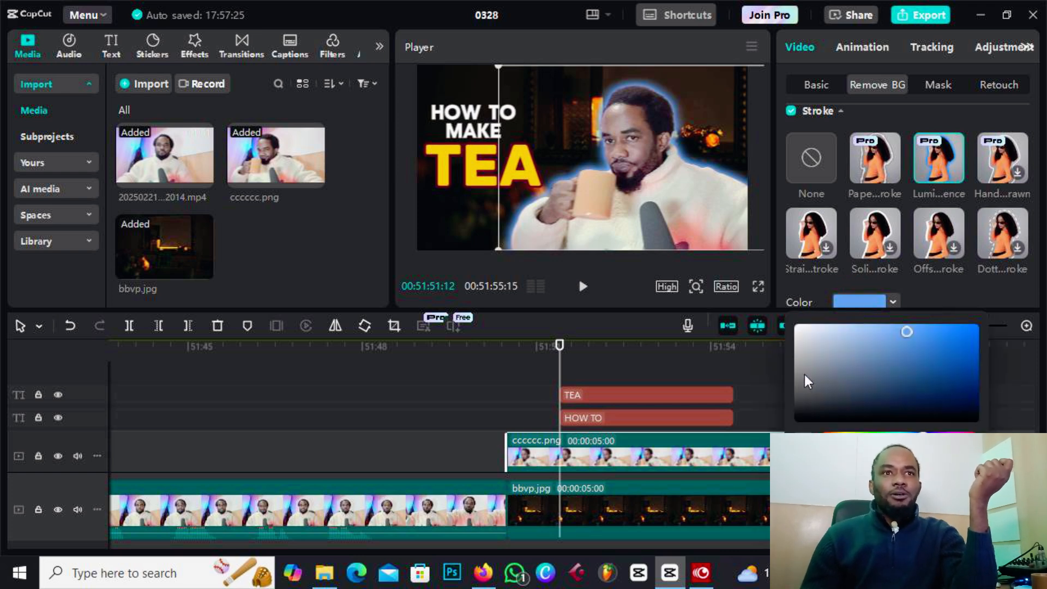
click(795, 325)
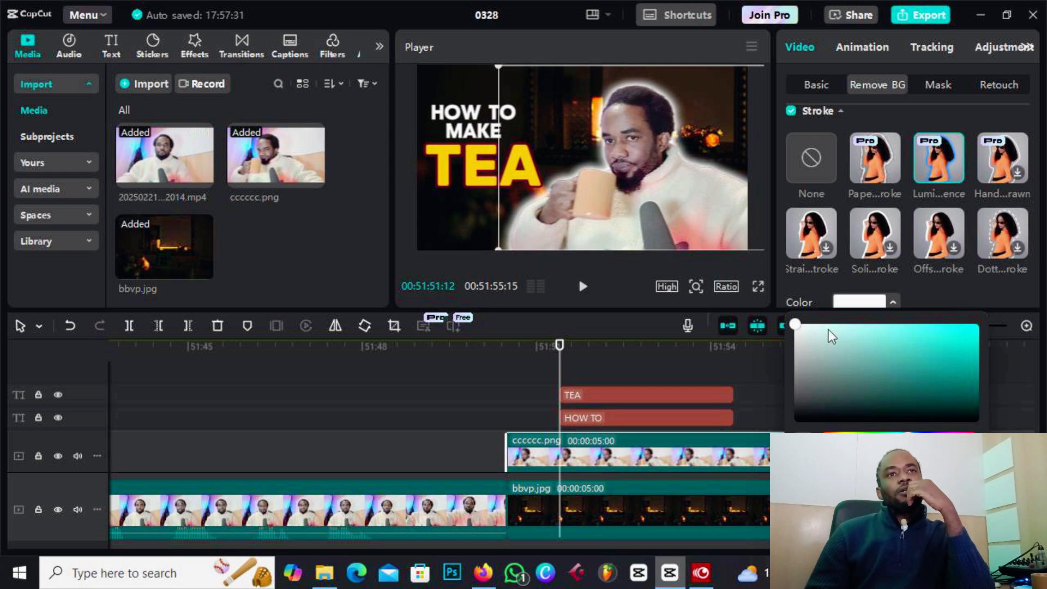
- Reduce the size of the cutout's white glow stroke to 1
scroll(878, 246, down, 2)
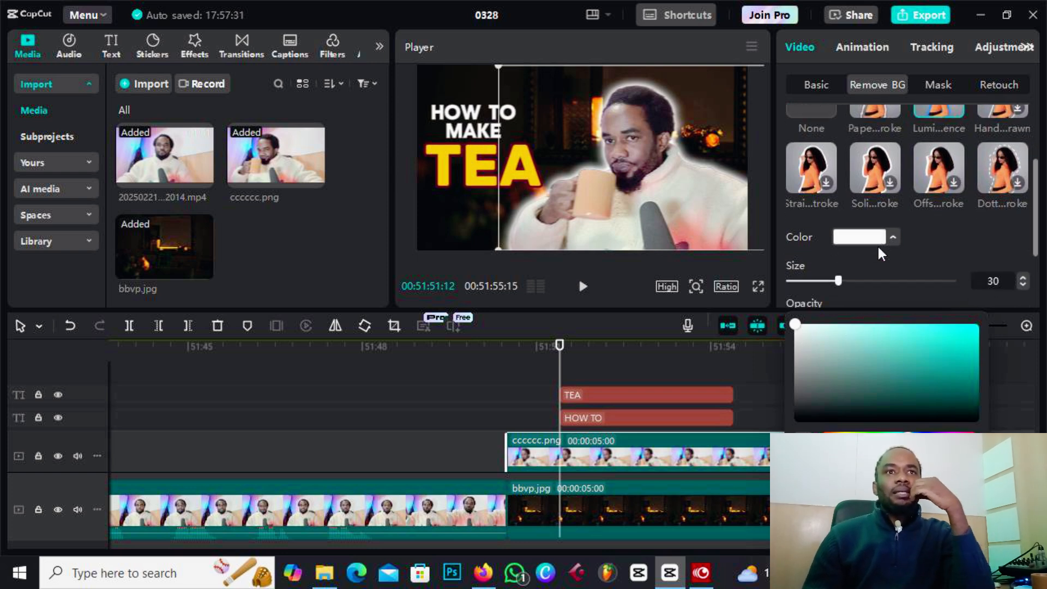
scroll(878, 245, down, 3)
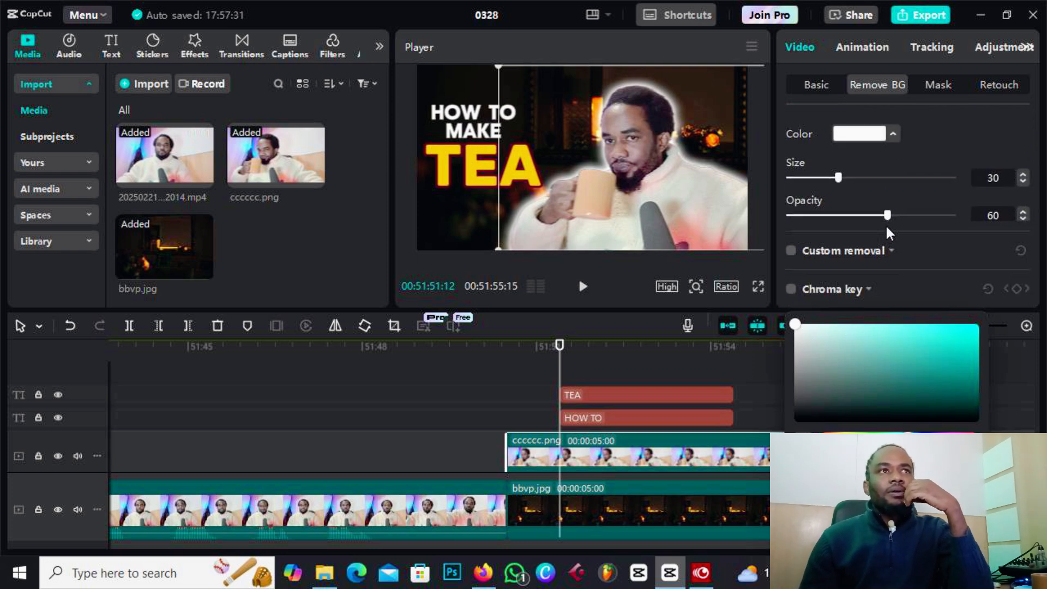
scroll(885, 225, up, 2)
click(833, 236)
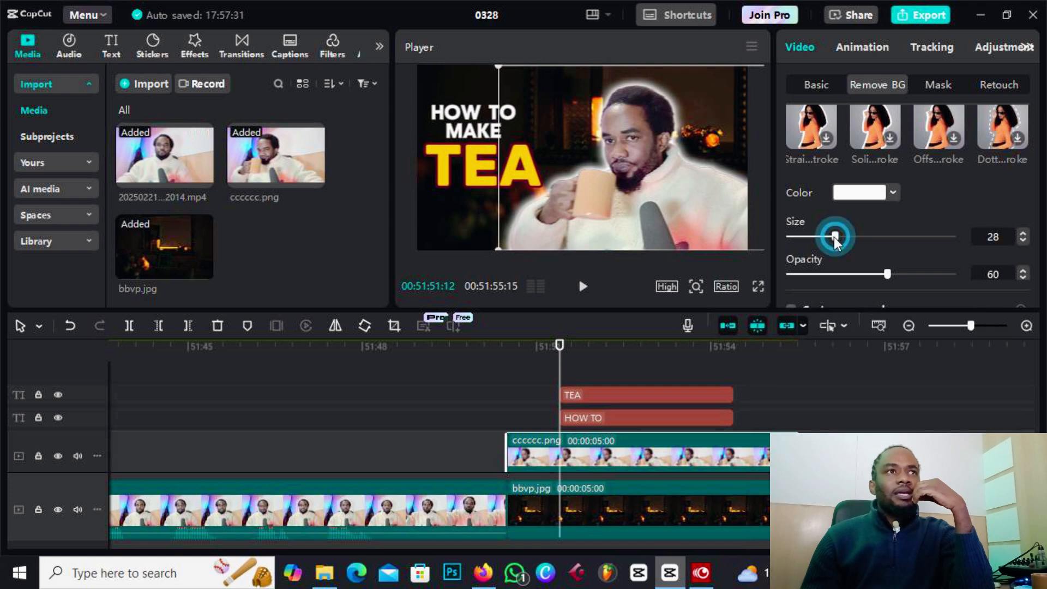
mouse_move(833, 236)
mouse_down()
mouse_move(783, 240)
mouse_move(790, 245)
mouse_up()
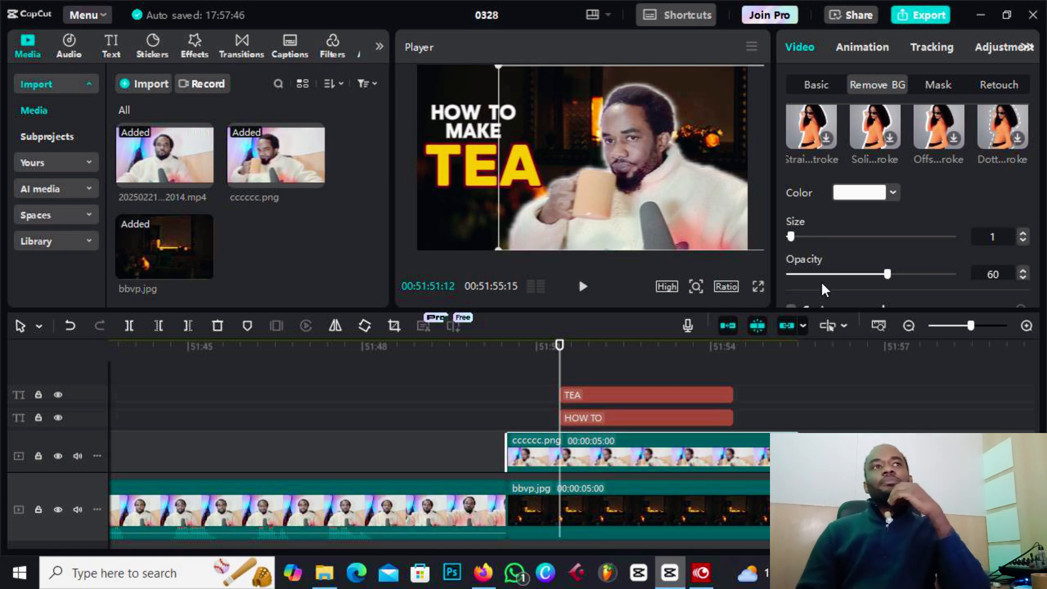
click(938, 198)
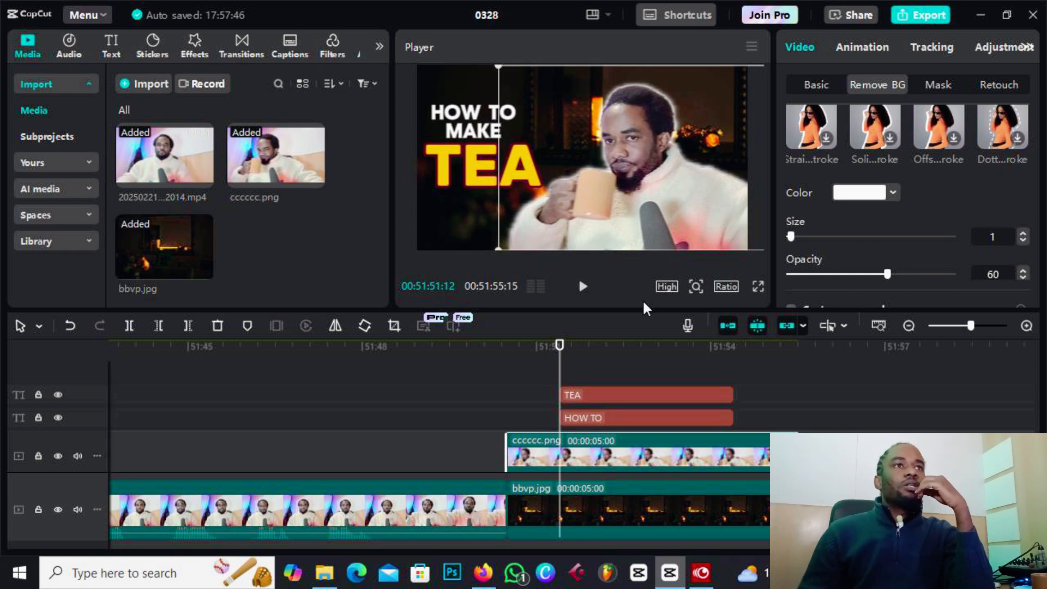
- Look through the trending stickers and the list of video effect categories for something that suits the image
click(153, 44)
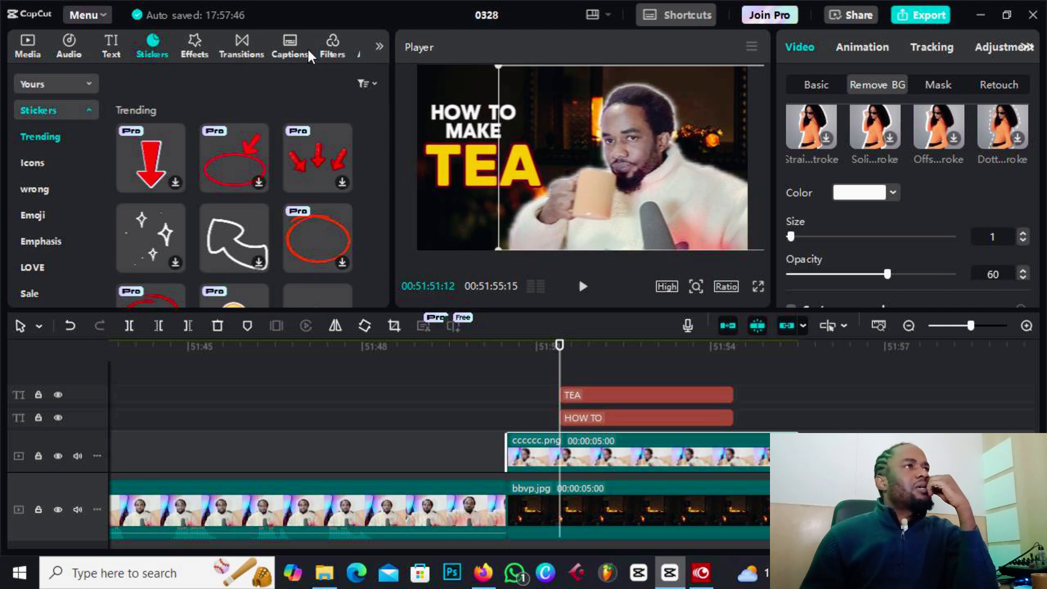
click(203, 48)
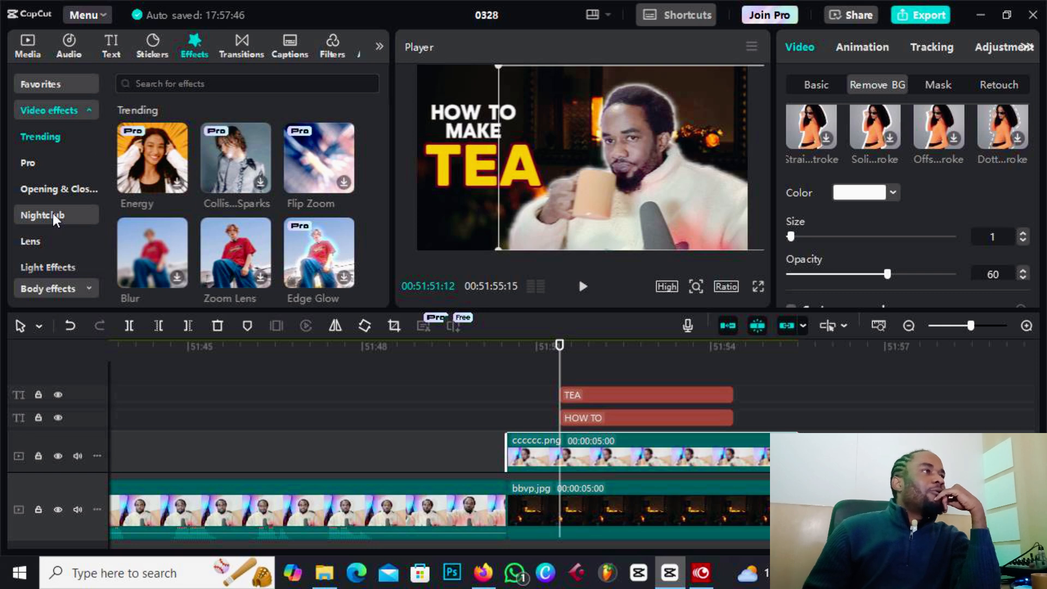
scroll(53, 212, down, 3)
scroll(56, 216, down, 5)
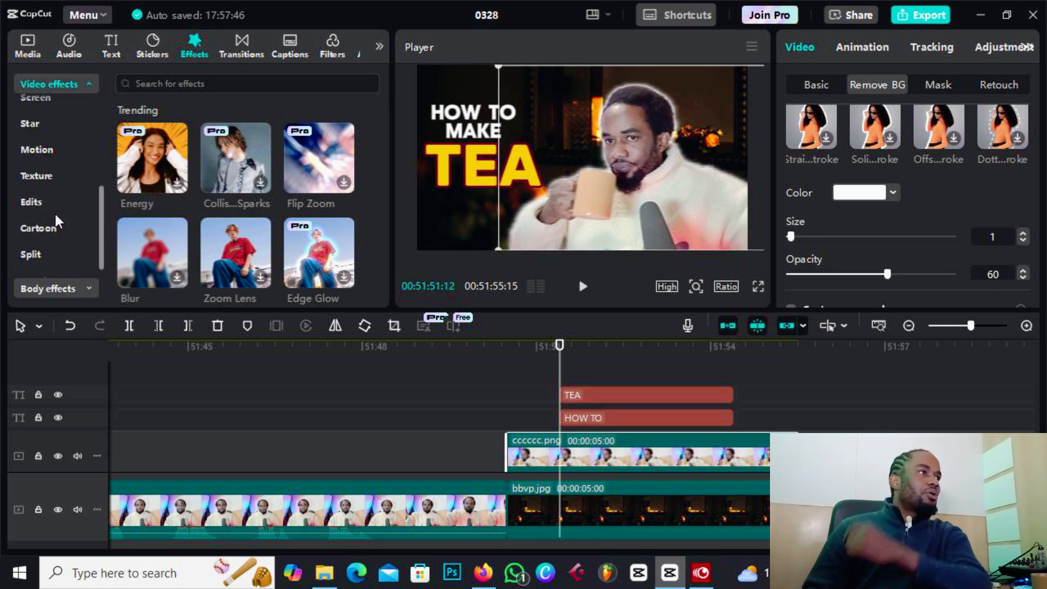
scroll(54, 212, up, 2)
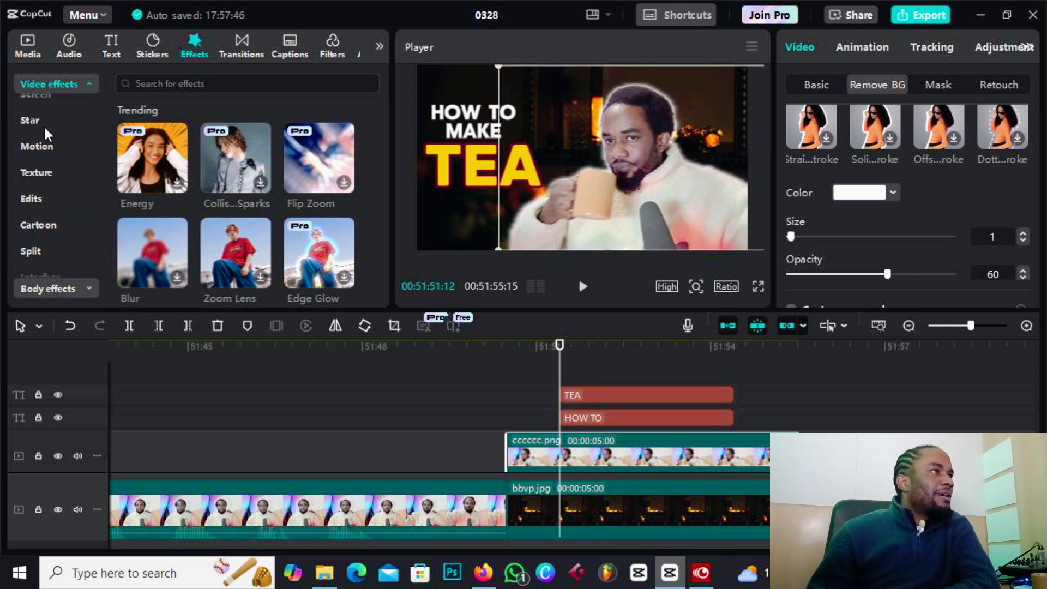
scroll(44, 131, up, 3)
scroll(47, 132, up, 5)
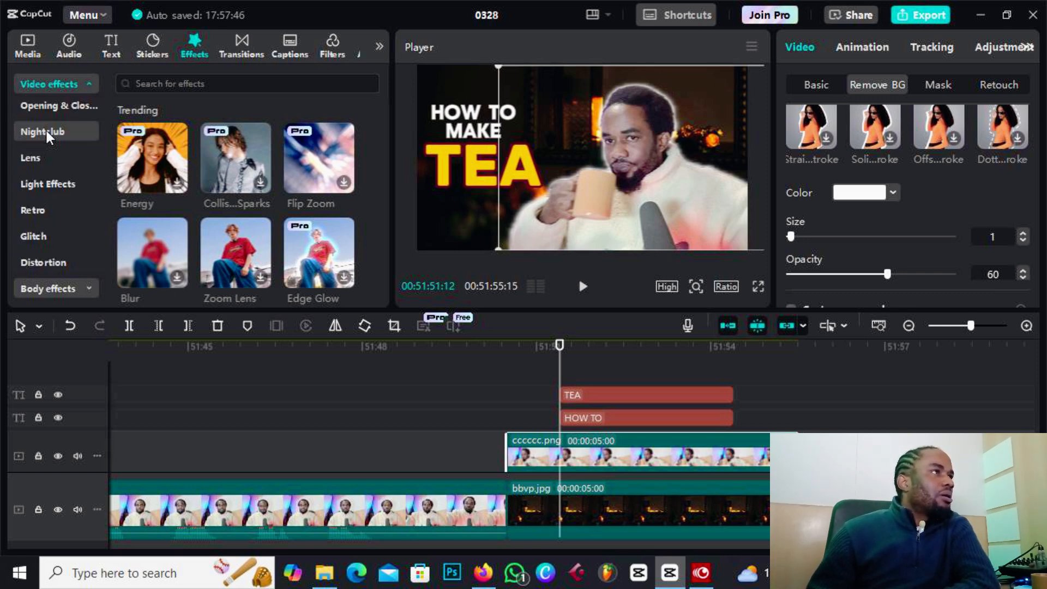
scroll(56, 140, down, 5)
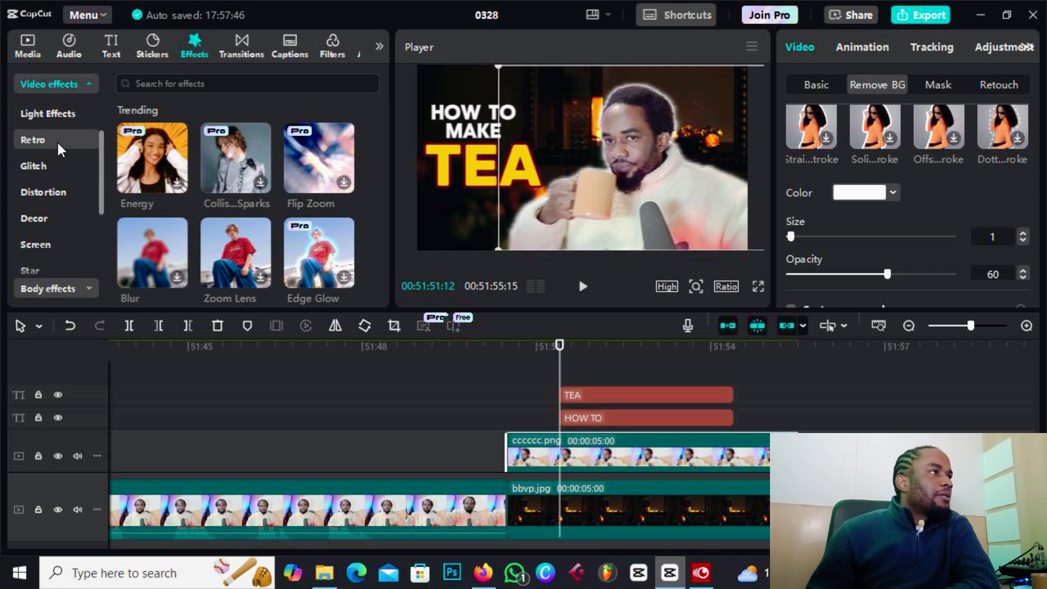
scroll(46, 221, down, 5)
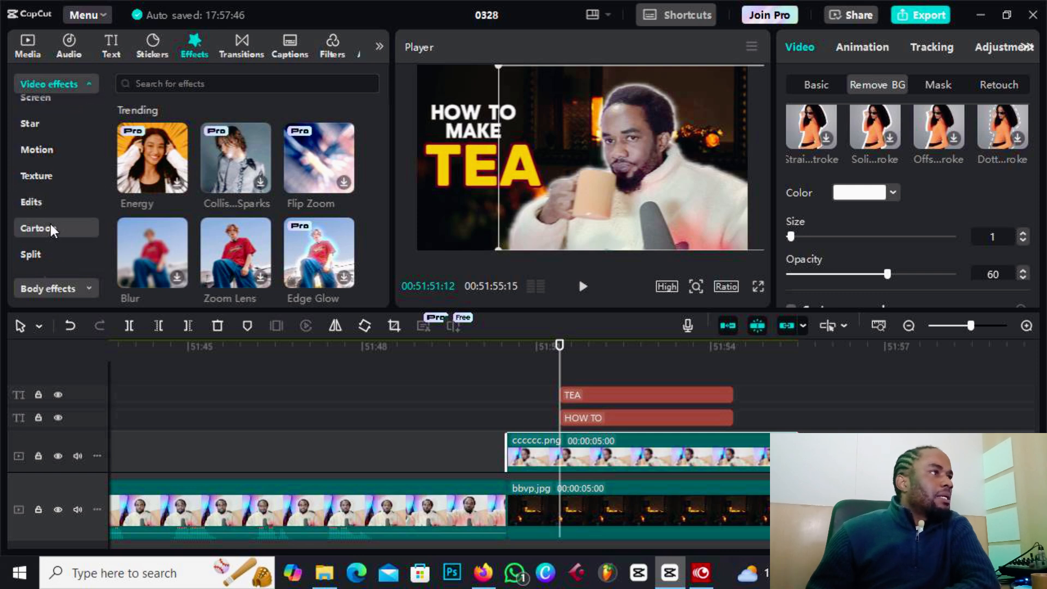
scroll(51, 227, down, 3)
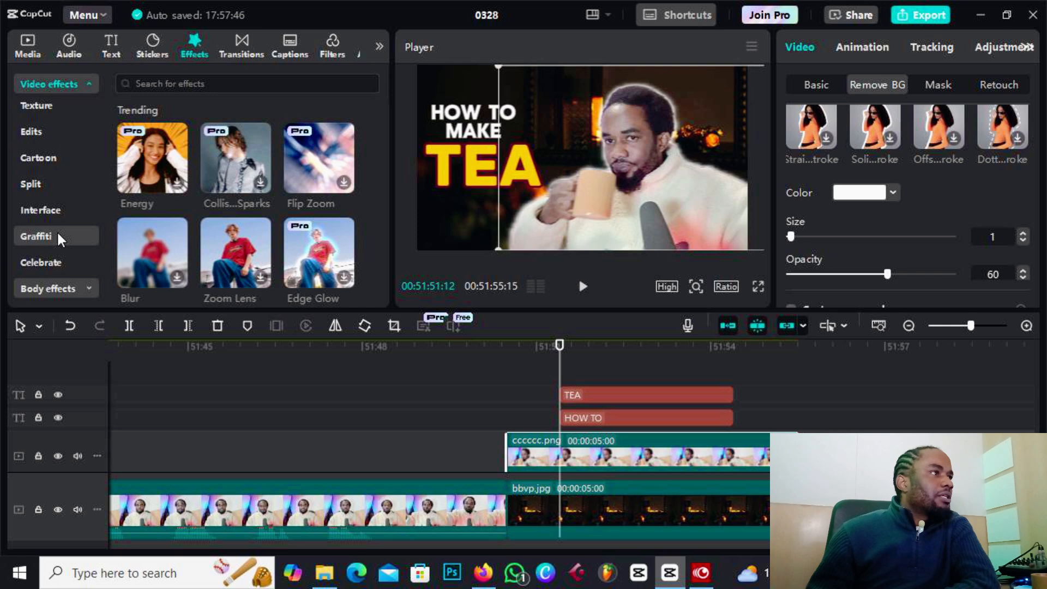
scroll(57, 230, down, 1)
- Examine the snow, sparkle and confetti video effects in the Celebrate category
click(58, 254)
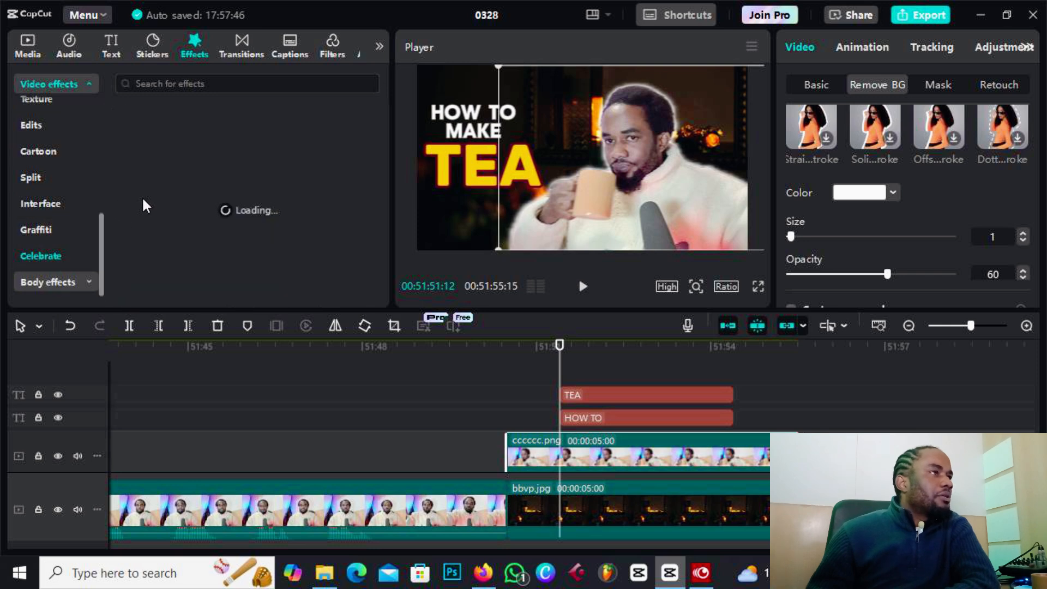
scroll(236, 185, down, 3)
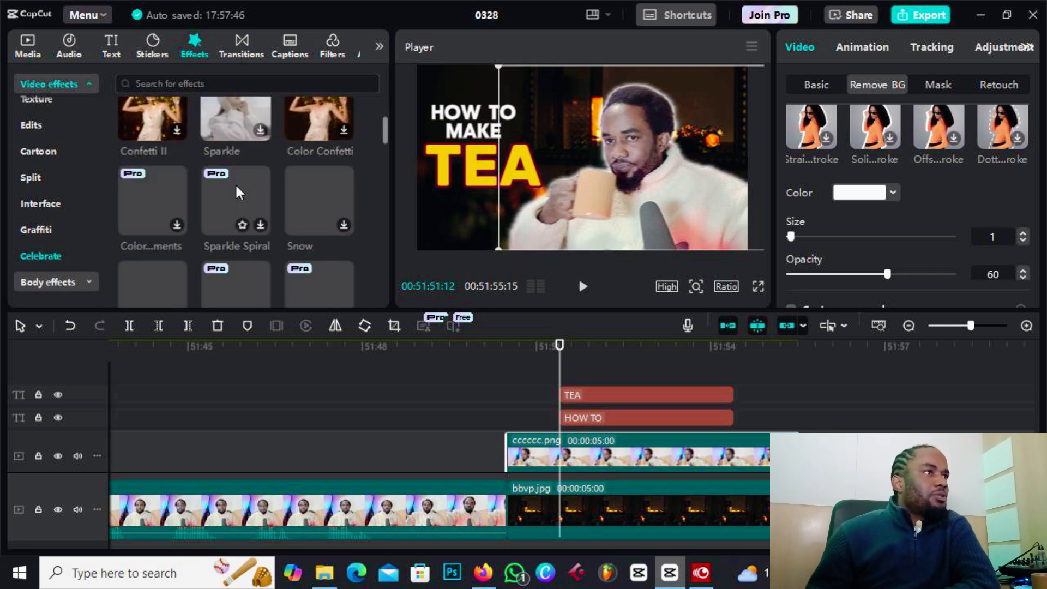
scroll(236, 186, up, 2)
scroll(237, 185, down, 3)
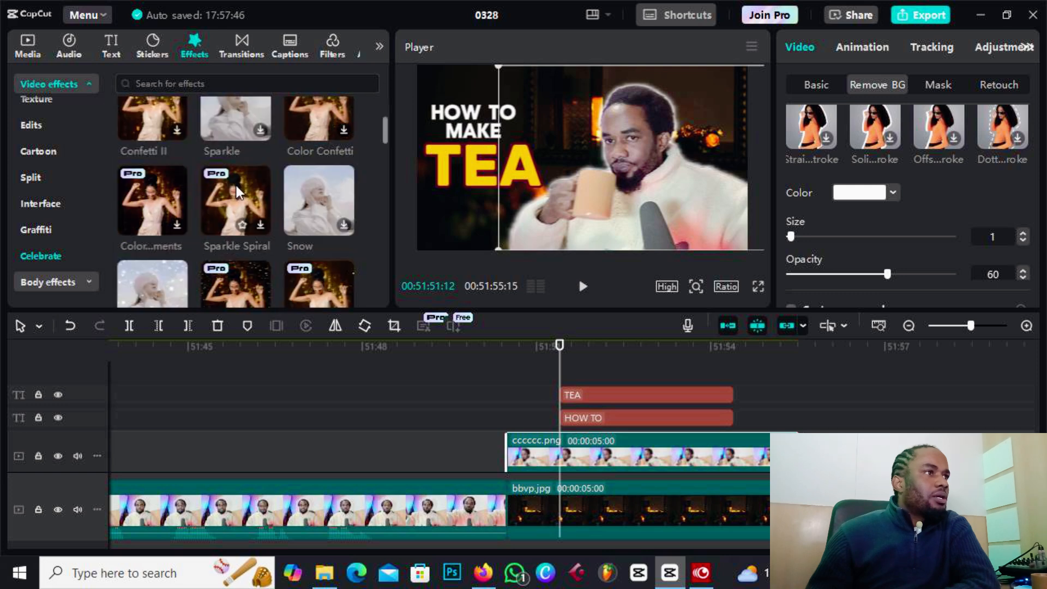
scroll(236, 184, down, 1)
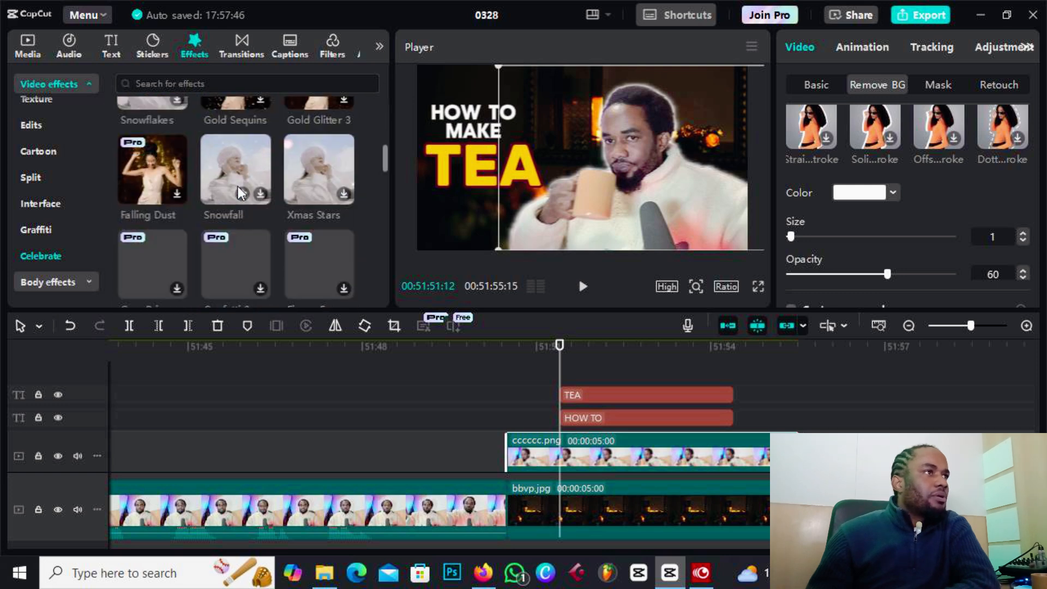
scroll(238, 186, down, 1)
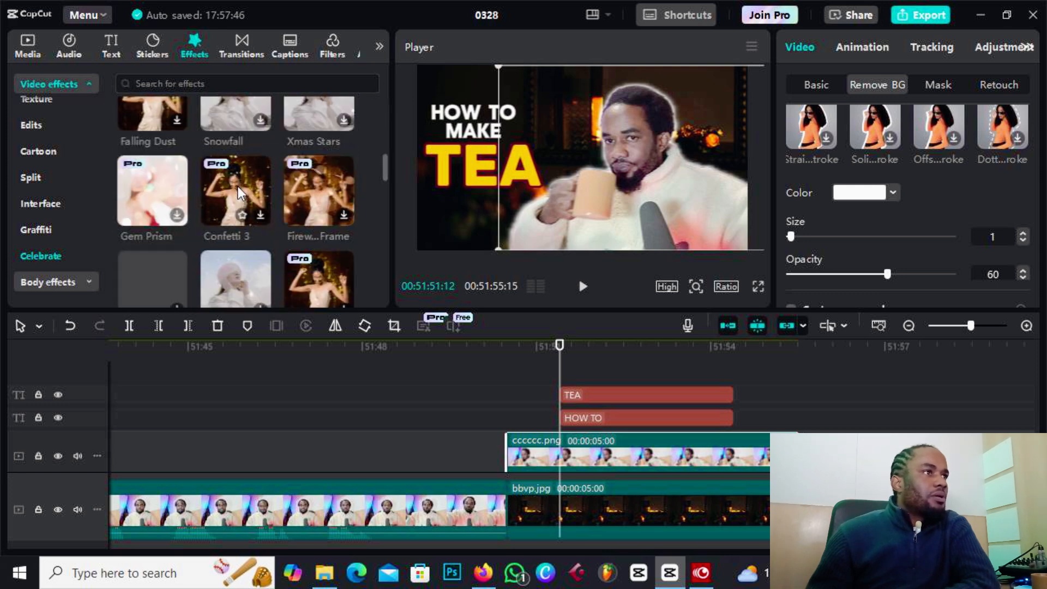
scroll(238, 185, down, 1)
scroll(238, 186, down, 1)
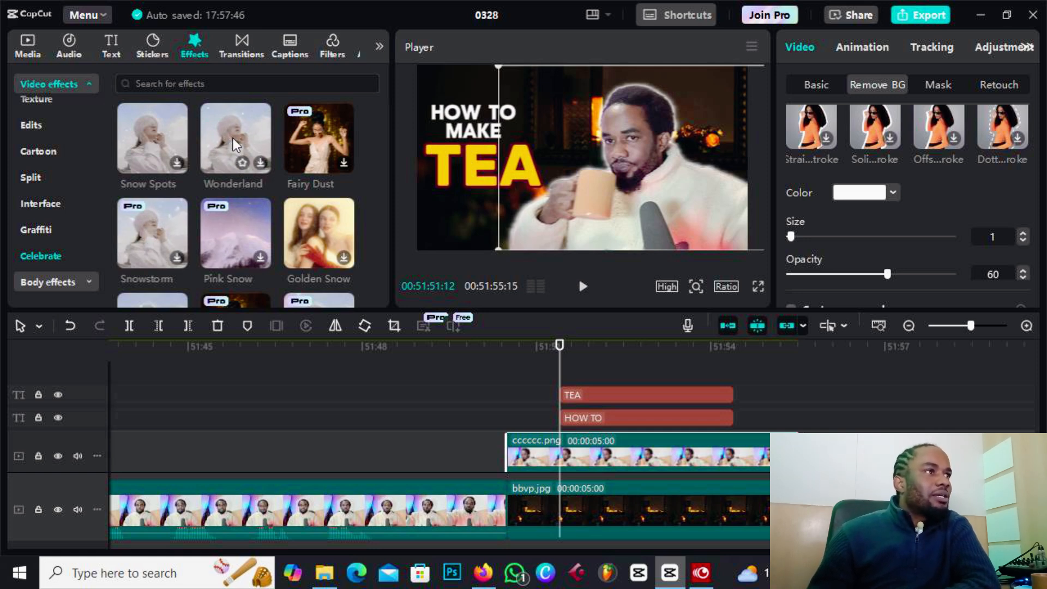
scroll(234, 138, up, 1)
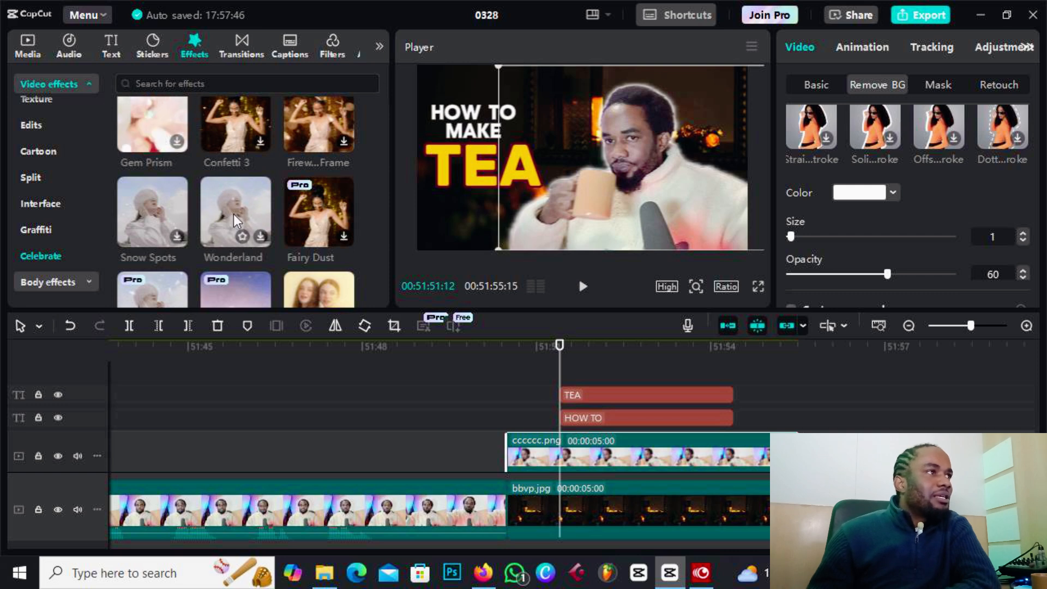
scroll(233, 213, down, 1)
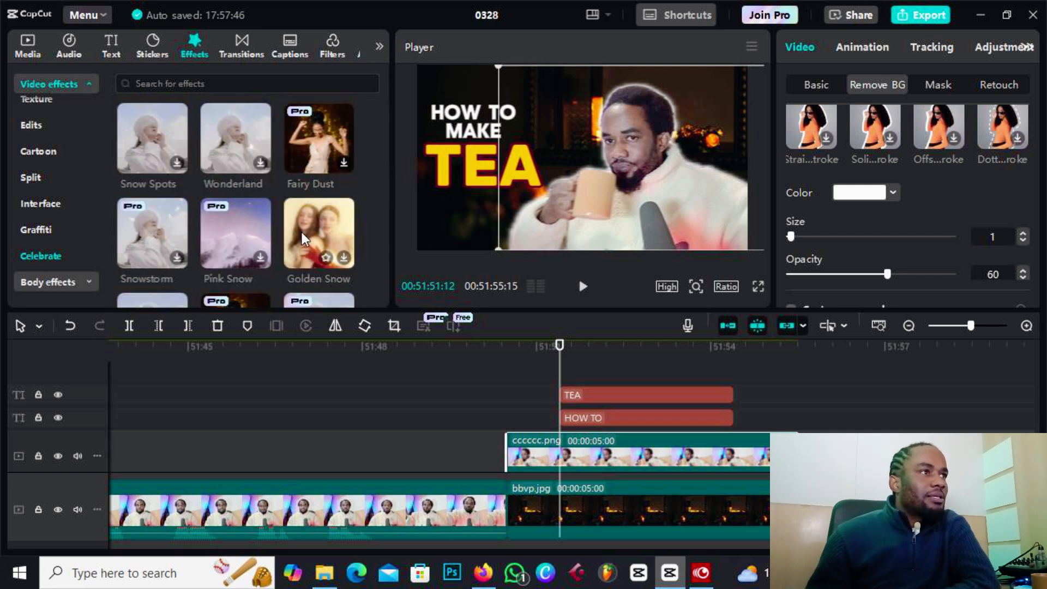
scroll(284, 232, down, 1)
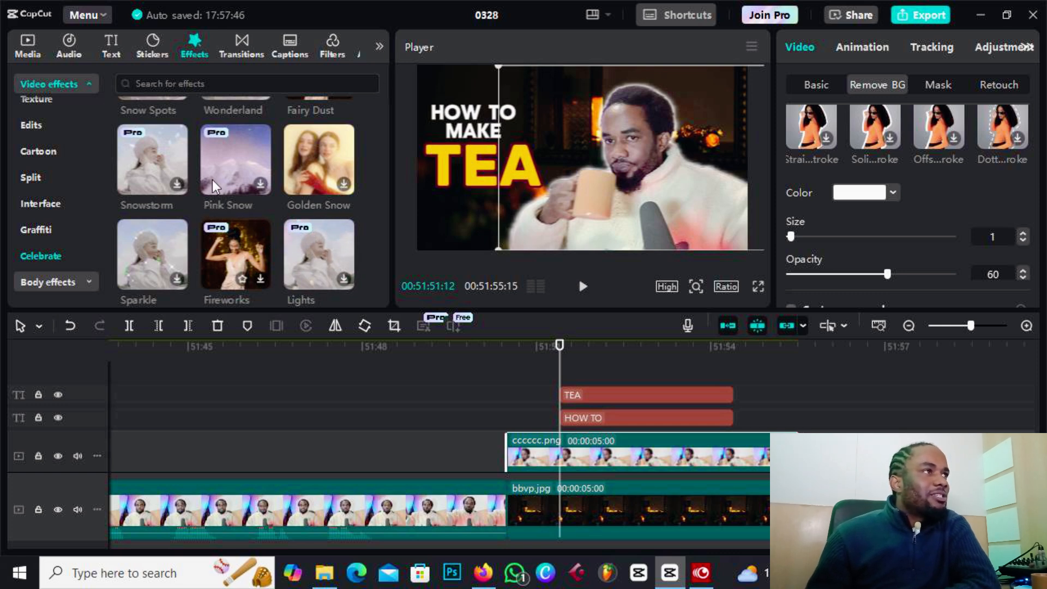
- Preview the Snowstorm effect, add it above the titles from the start of bbvp.jpg, and extend it slightly past their end
click(158, 159)
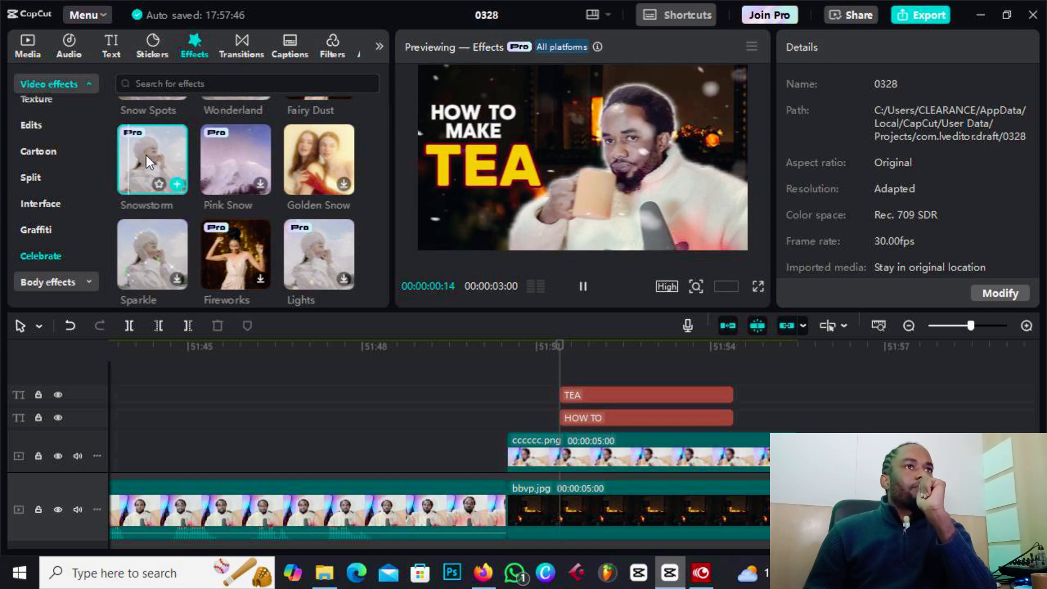
drag(146, 155, 485, 340)
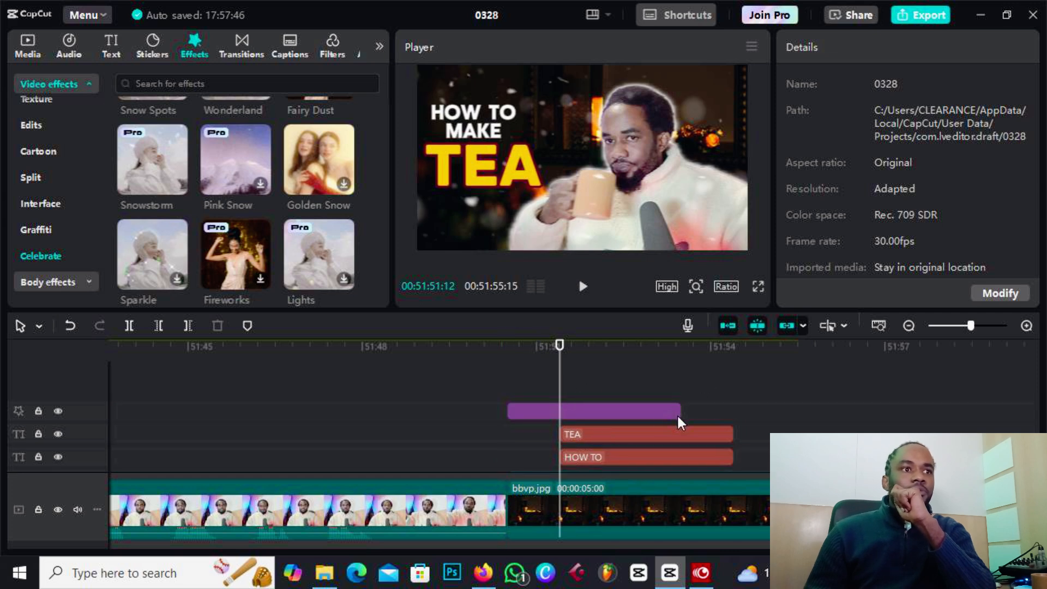
click(632, 411)
drag(672, 413, 754, 413)
click(575, 347)
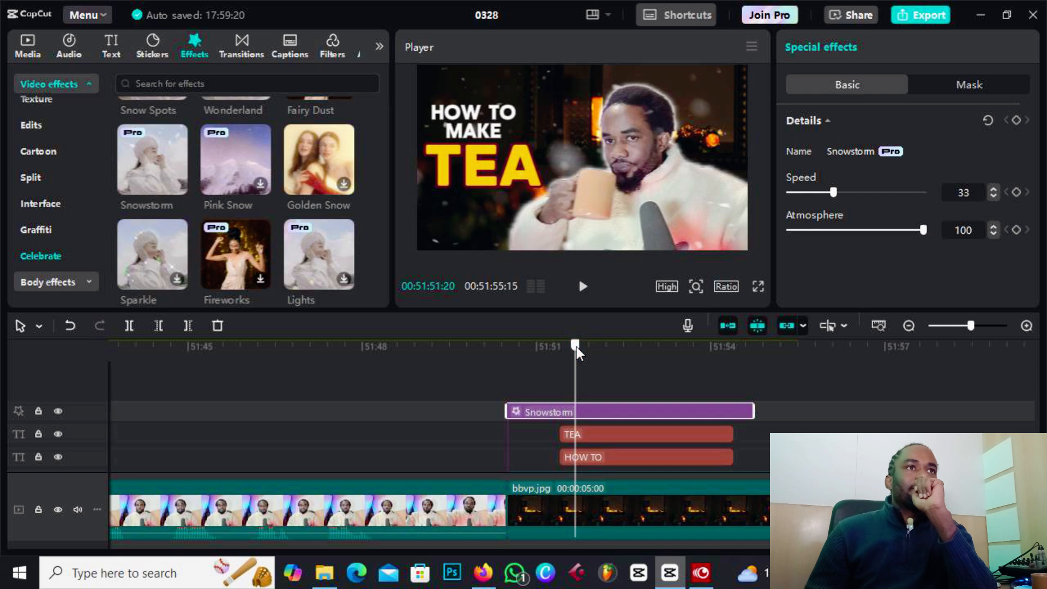
- Move the Snowstorm effect to the track beneath both titles and check the snow on a few nearby frames
mouse_move(576, 347)
mouse_down()
mouse_move(586, 354)
mouse_move(532, 355)
mouse_move(580, 355)
mouse_move(565, 355)
mouse_up()
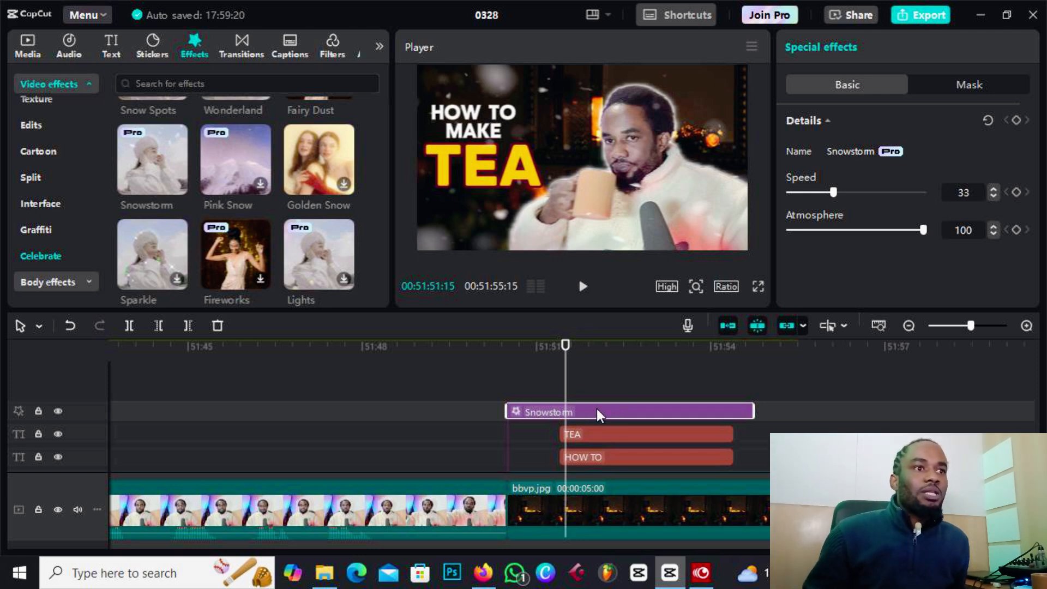
drag(596, 412, 597, 472)
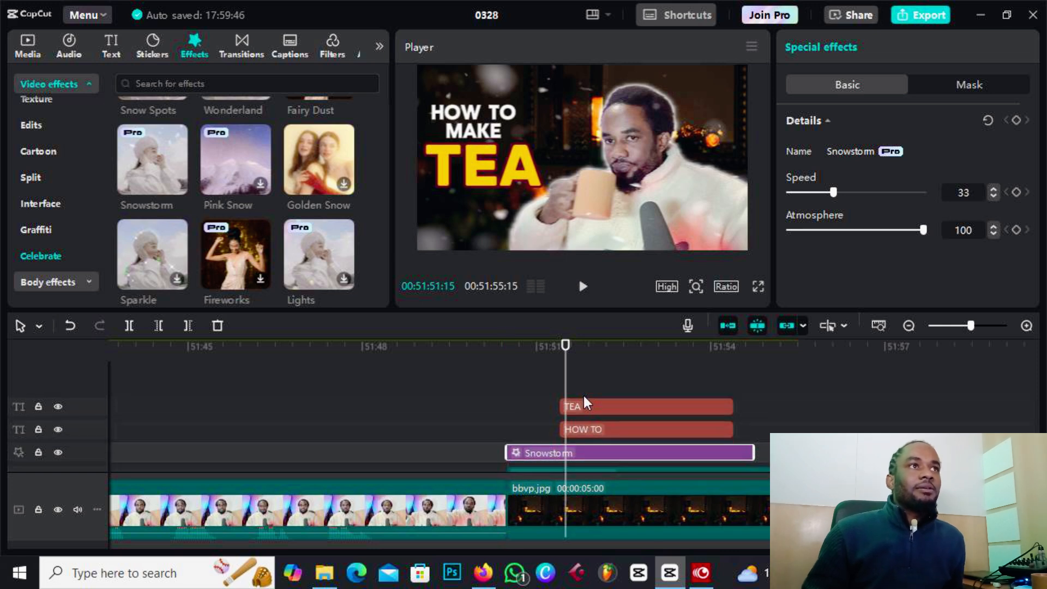
click(566, 342)
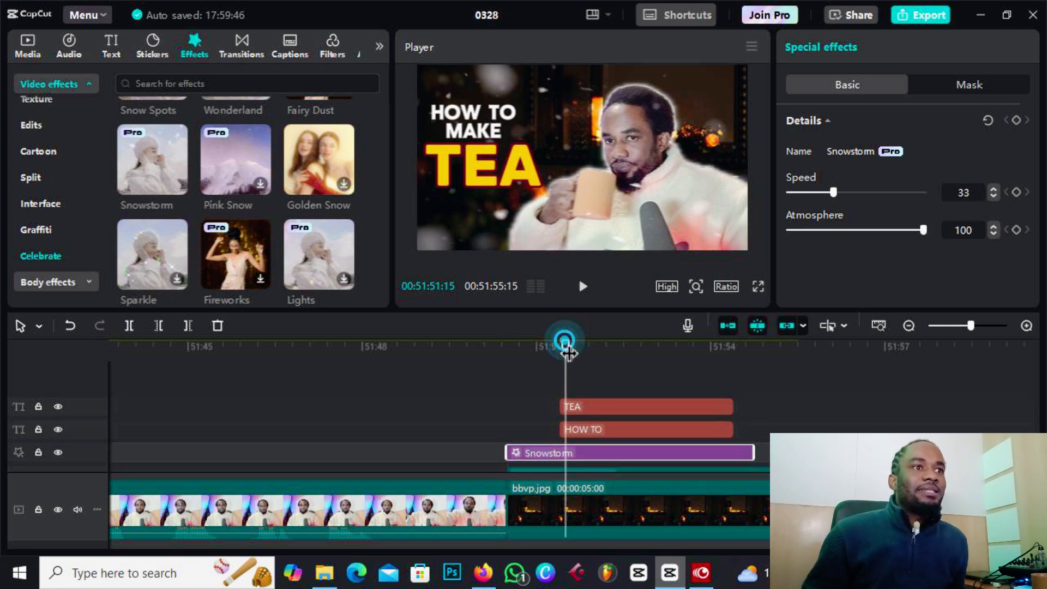
drag(565, 341, 564, 342)
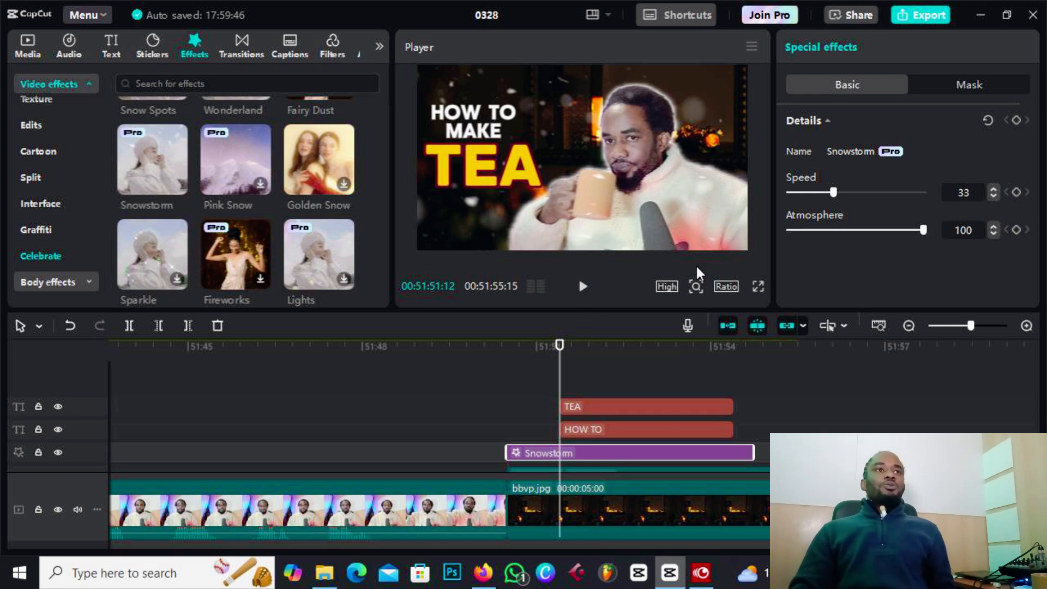
click(575, 347)
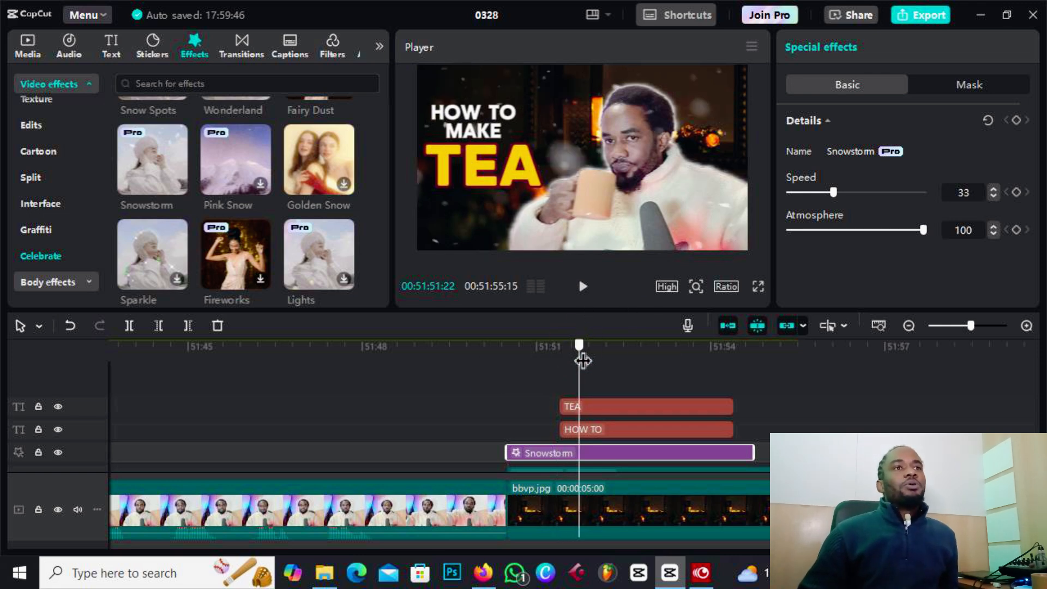
- Retouch the face on the cccccc.png cutout by enabling Skin and setting Smooth to 100
scroll(604, 364, down, 3)
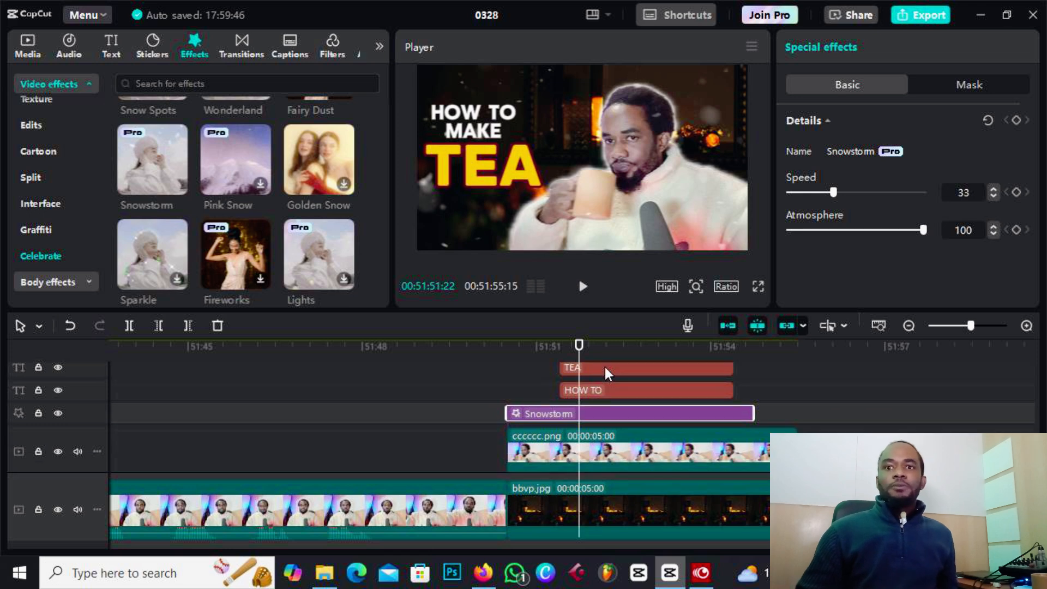
click(609, 401)
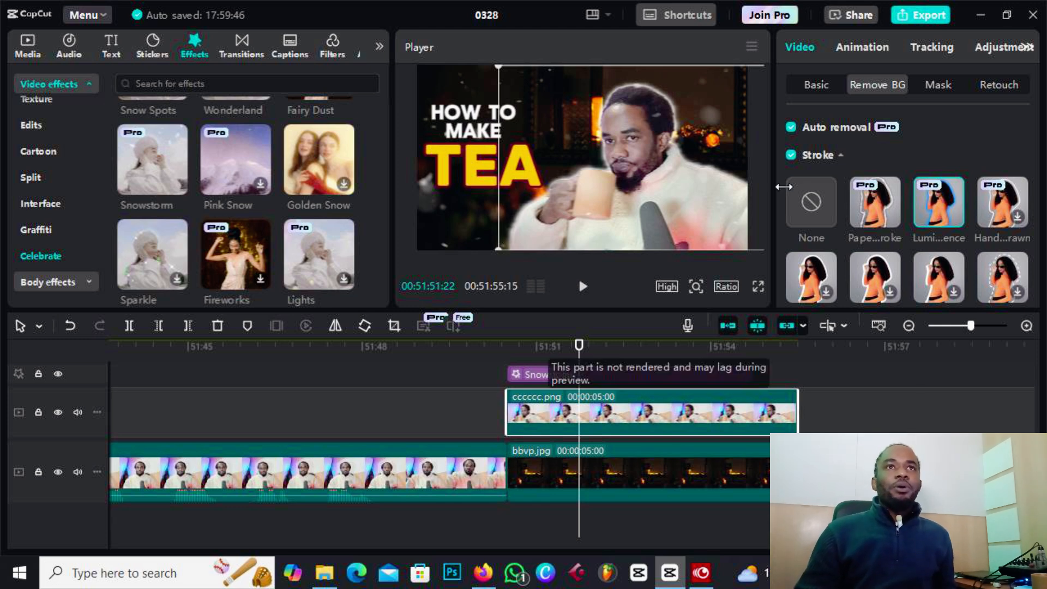
click(990, 85)
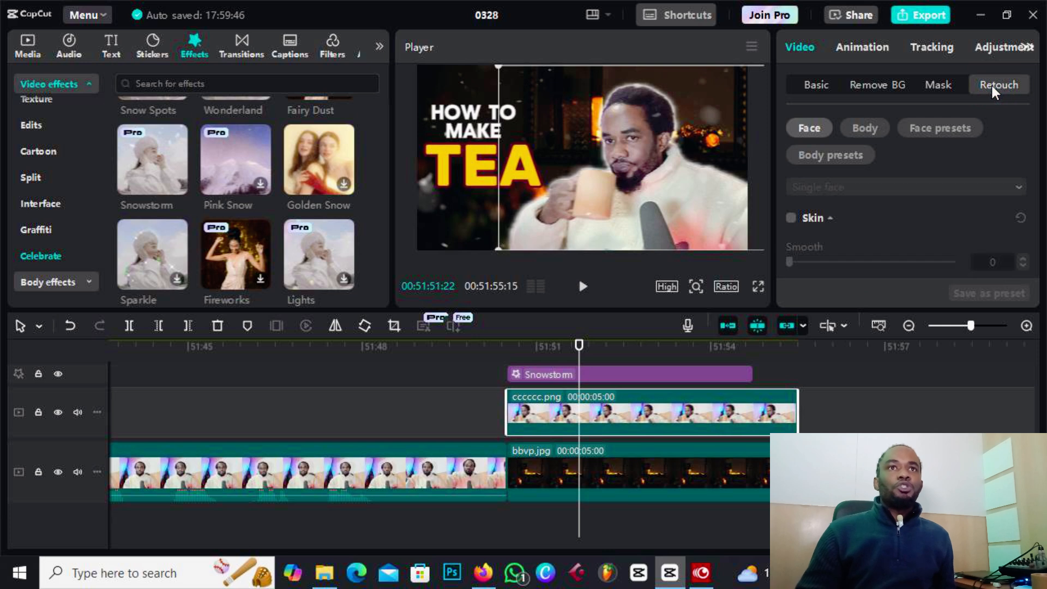
click(809, 130)
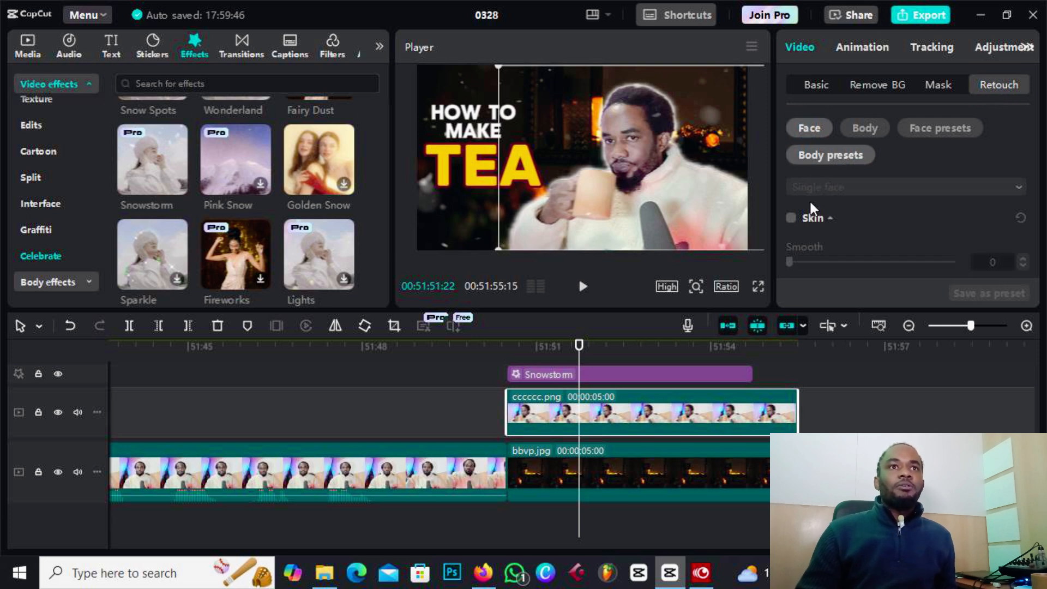
click(790, 218)
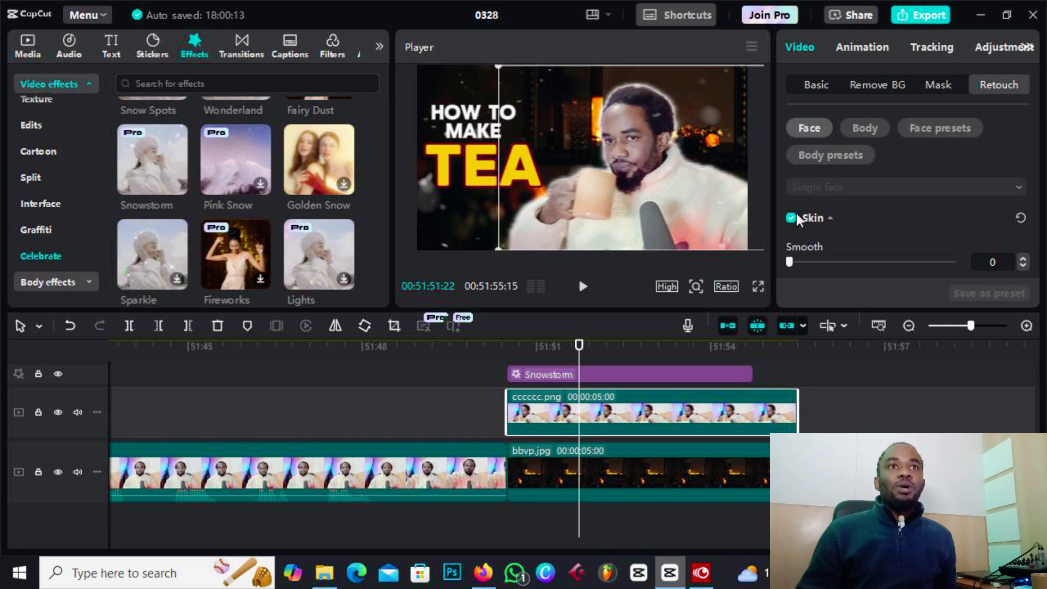
drag(796, 260, 955, 268)
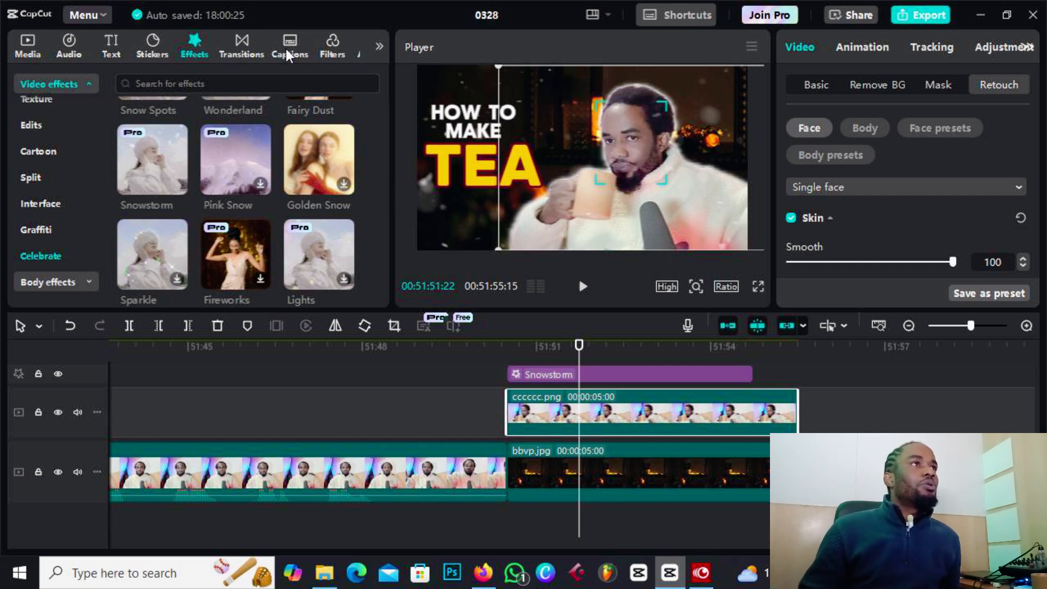
- Preview the featured Vivid 2 filter, add it above the titles near the start of bbvp.jpg, and extend it to about that clip's end
click(331, 49)
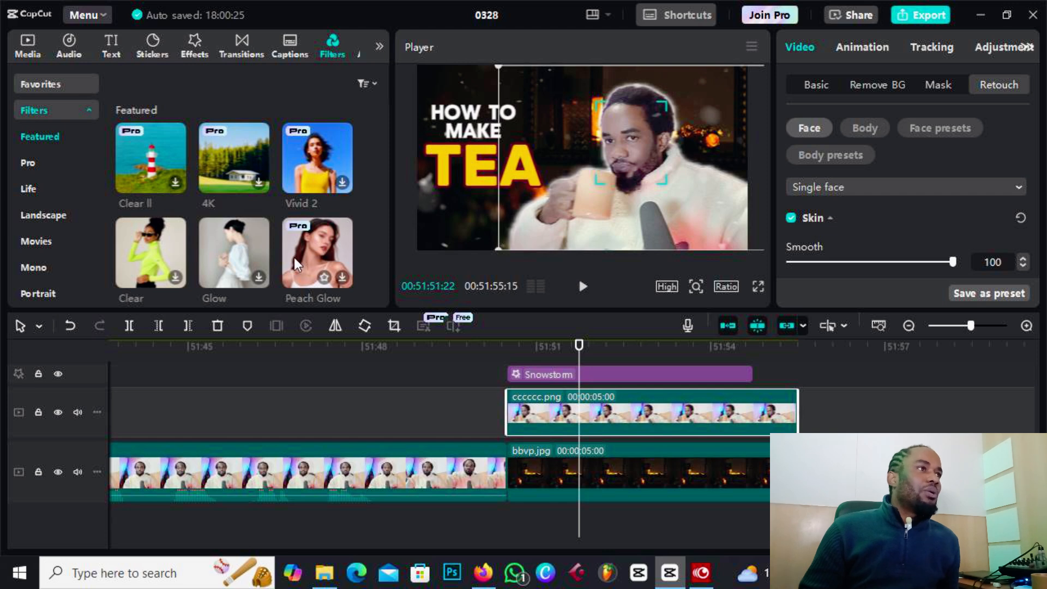
scroll(294, 257, down, 2)
scroll(294, 256, up, 2)
scroll(296, 251, down, 3)
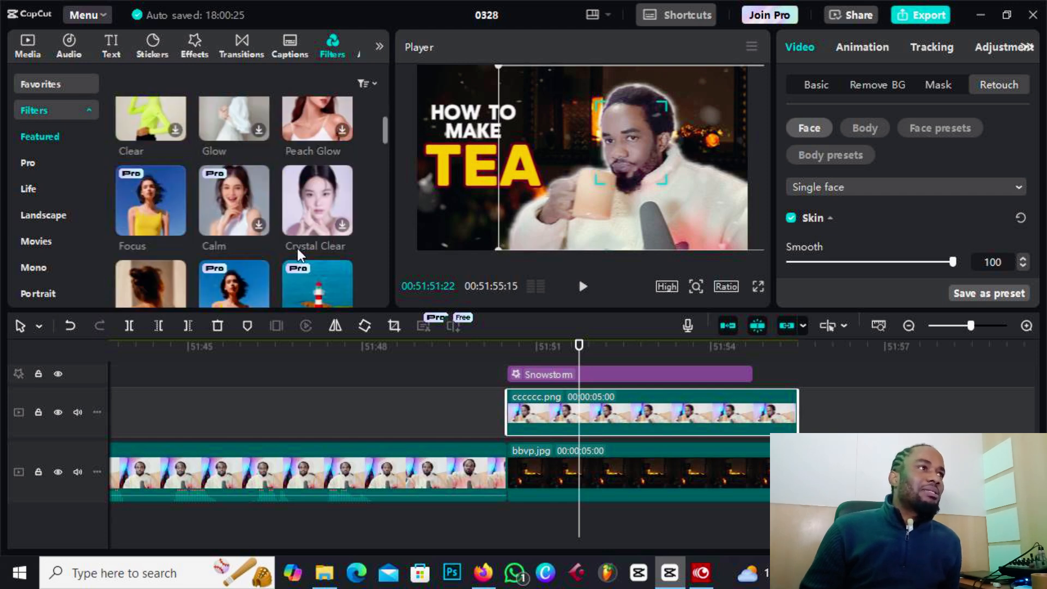
scroll(297, 247, up, 3)
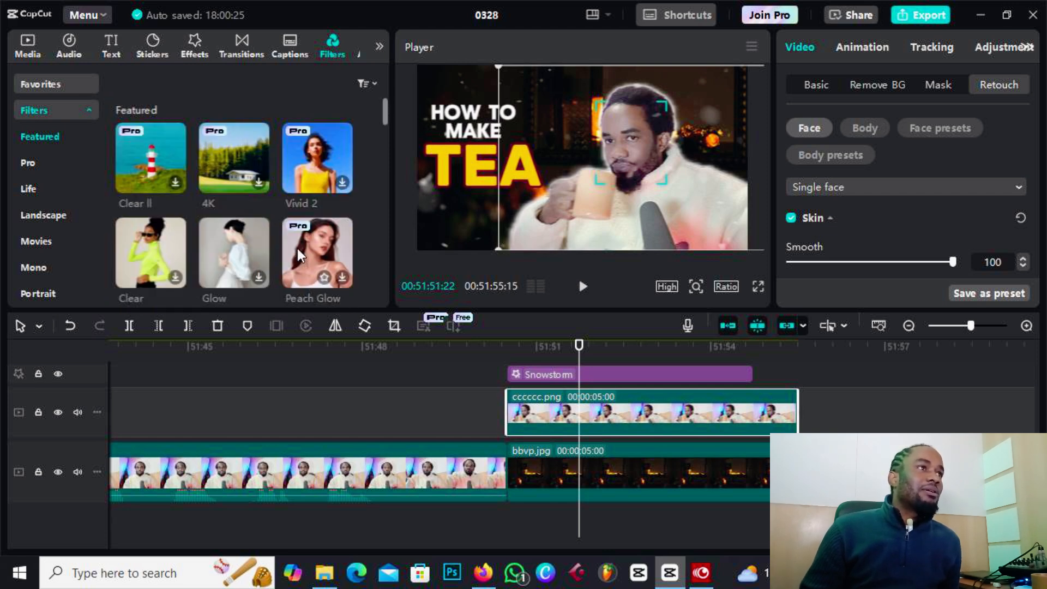
click(303, 161)
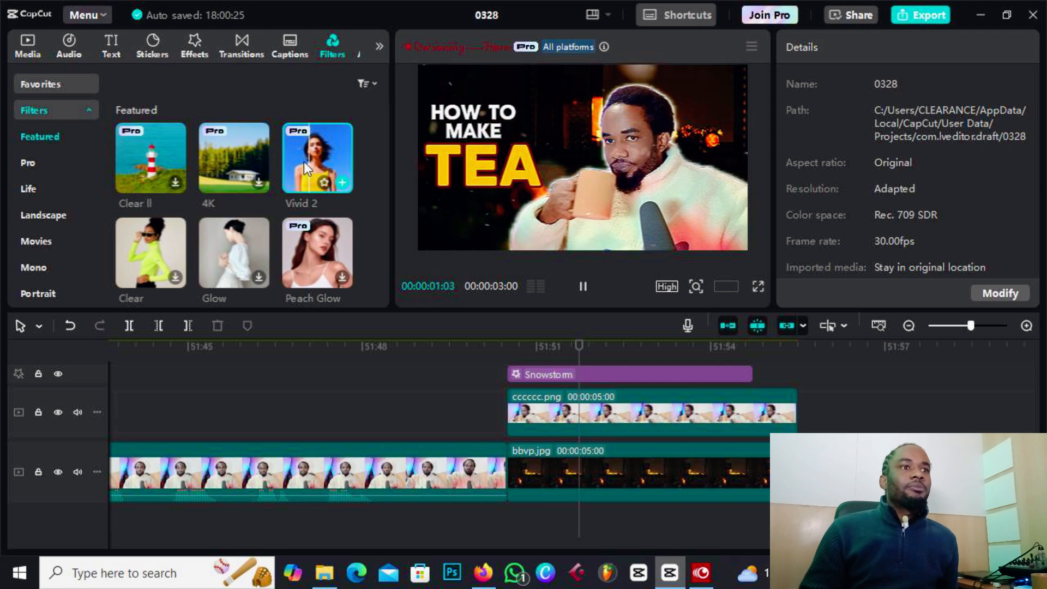
drag(303, 161, 461, 322)
mouse_move(477, 323)
mouse_down()
mouse_move(488, 335)
mouse_move(481, 316)
mouse_up()
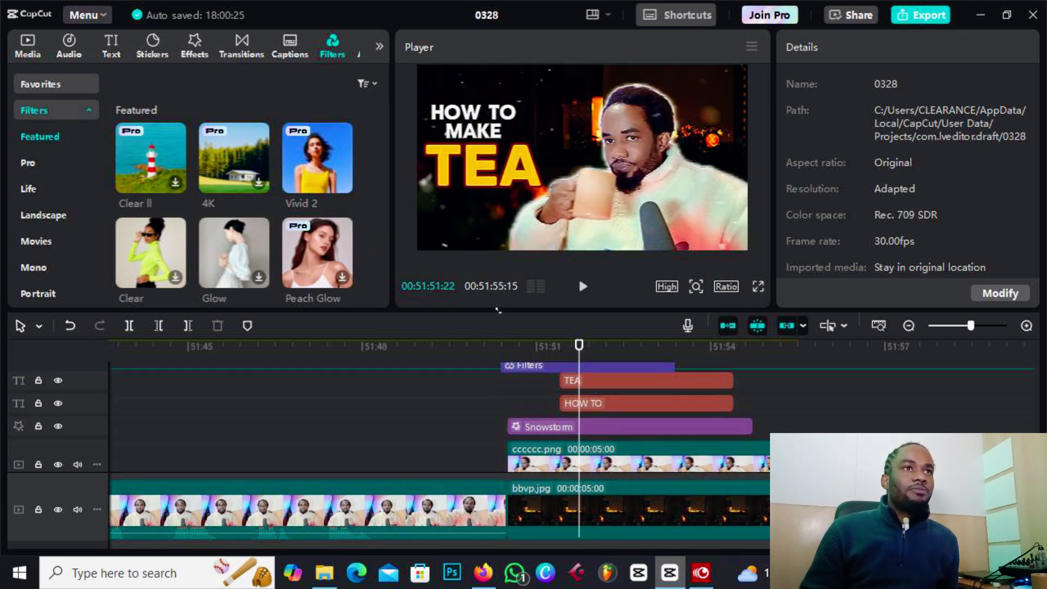
drag(676, 384, 791, 385)
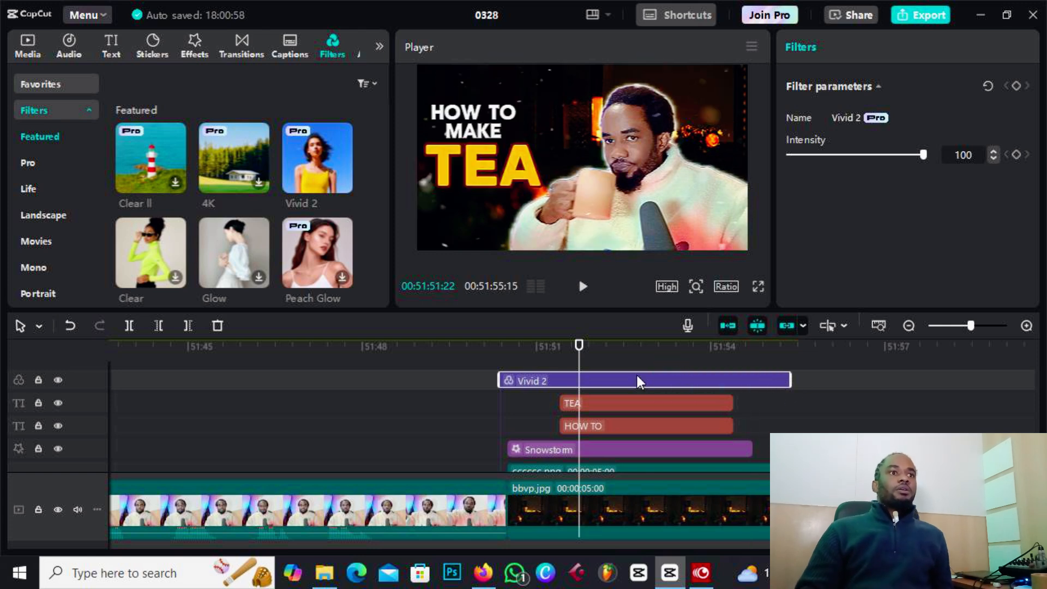
- Try the Vivid 2 filter at intensity 50, then set its intensity to 66
mouse_move(579, 345)
mouse_down()
mouse_move(567, 346)
mouse_move(579, 355)
mouse_up()
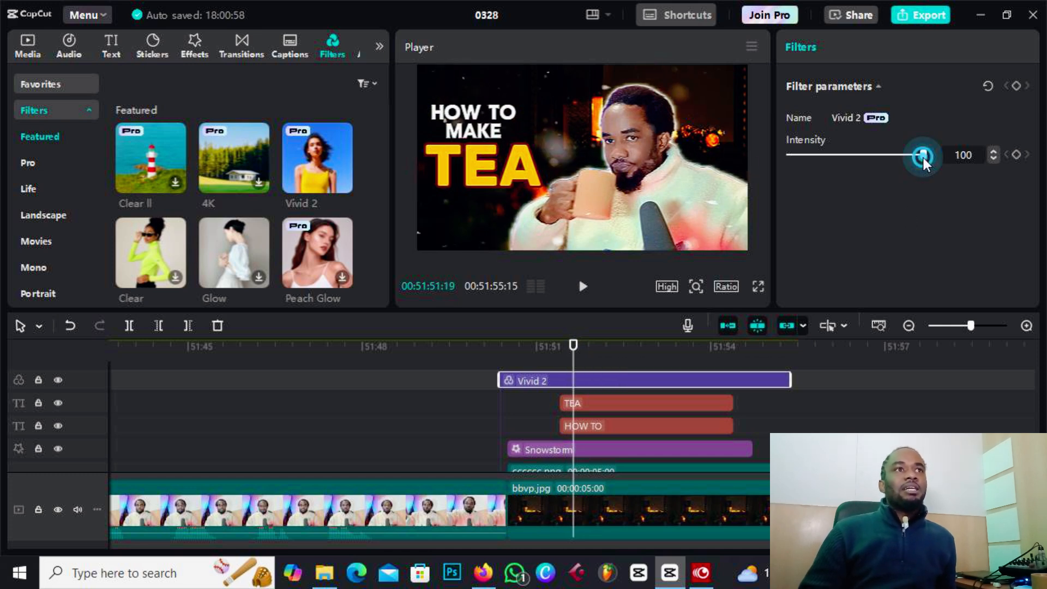
drag(923, 159, 857, 158)
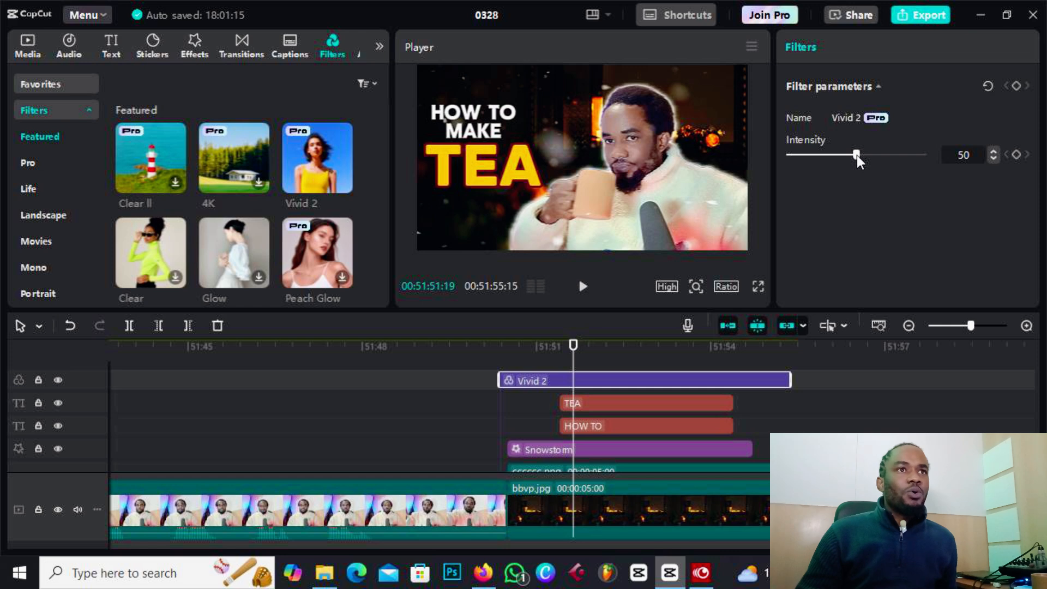
drag(856, 155, 879, 155)
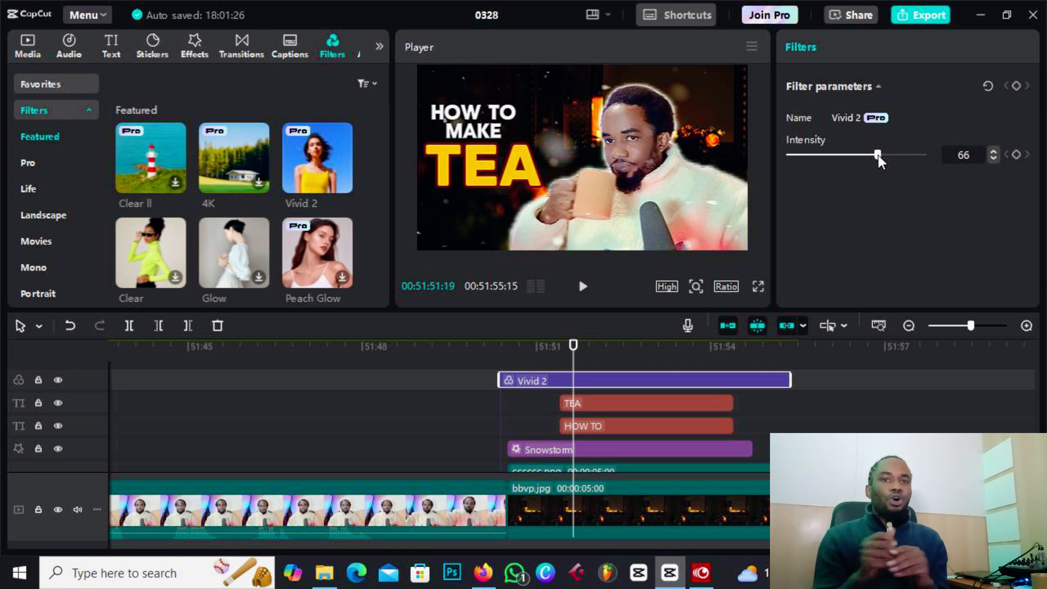
- Look through the Icons, wrong and Emoji stickers and add the smiling sunglasses emoji above the Vivid 2 filter
click(150, 49)
click(46, 162)
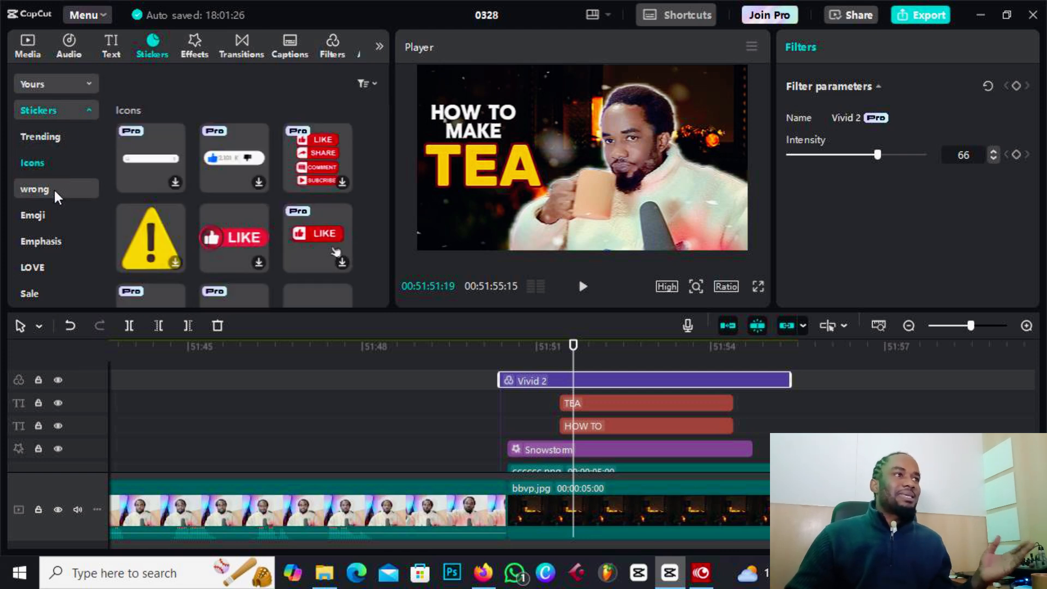
click(53, 187)
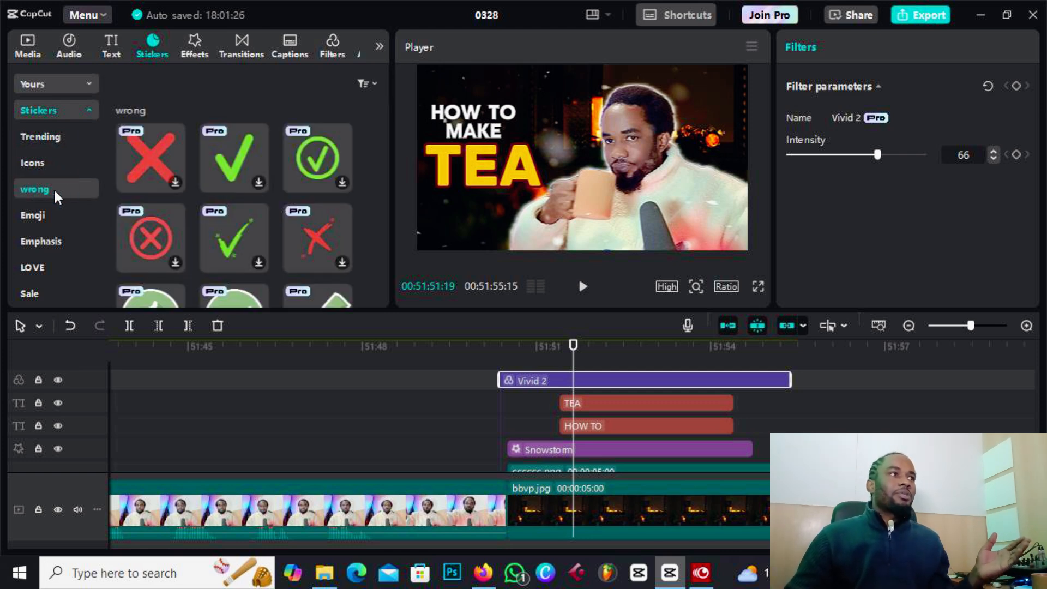
click(41, 220)
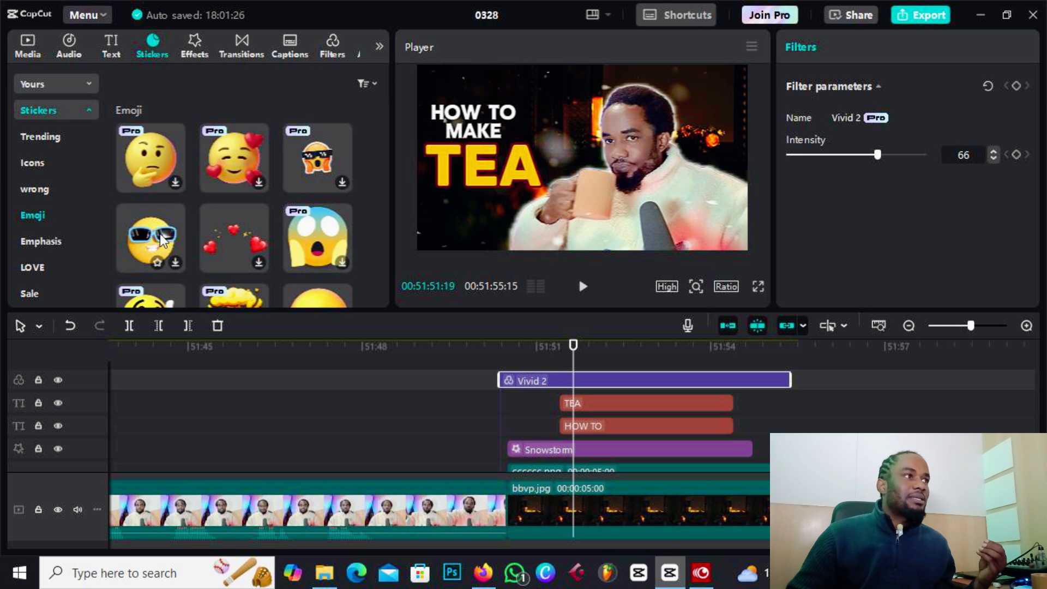
drag(152, 235, 545, 365)
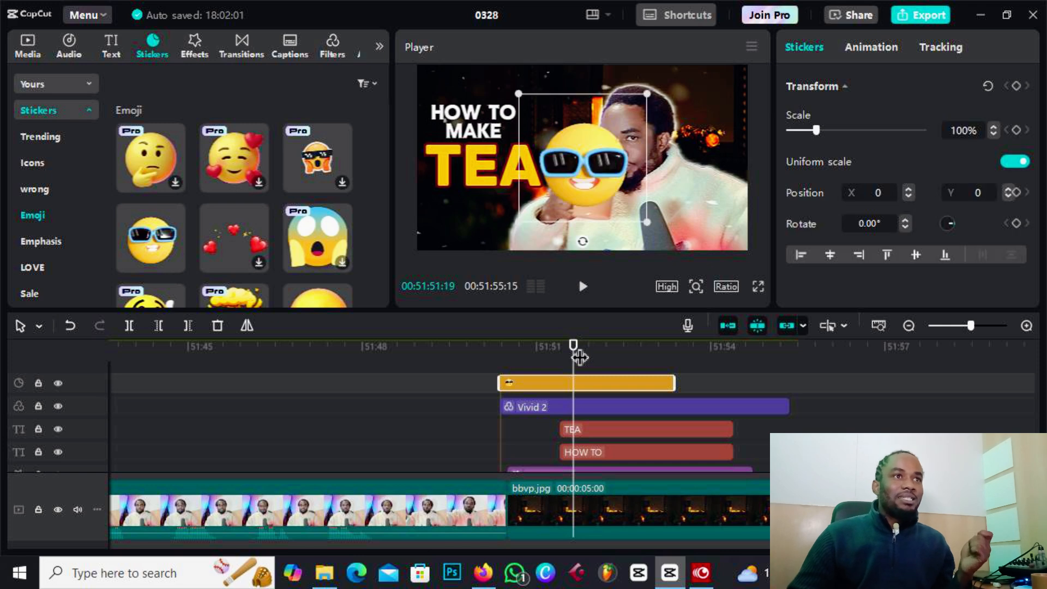
- Place the sunglasses emoji below the word TEA at about X -1268, Y -680 and scale it to 65%
drag(577, 171, 478, 199)
drag(545, 122, 515, 180)
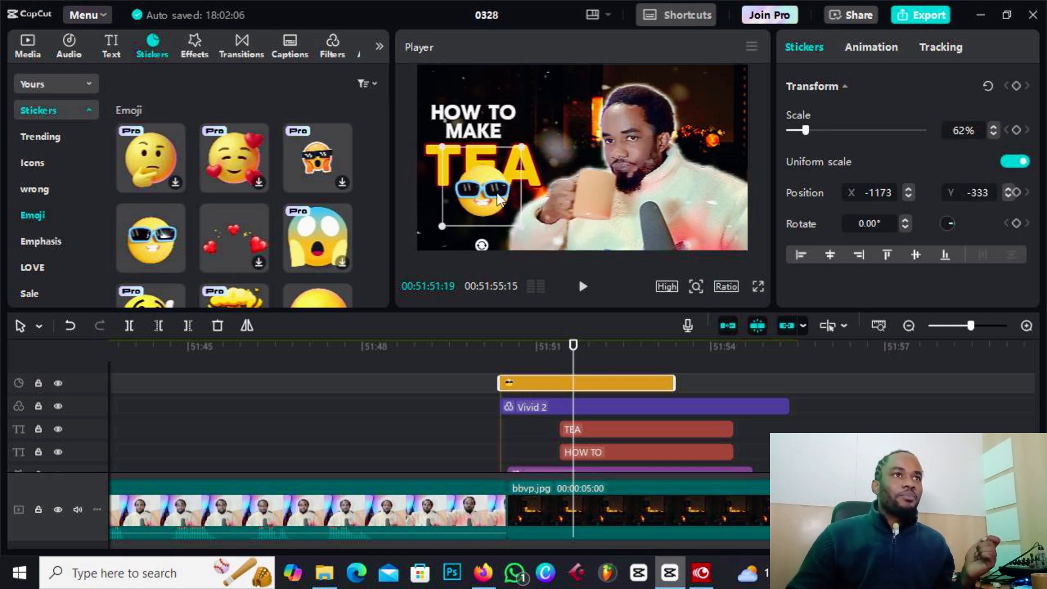
drag(479, 227, 475, 222)
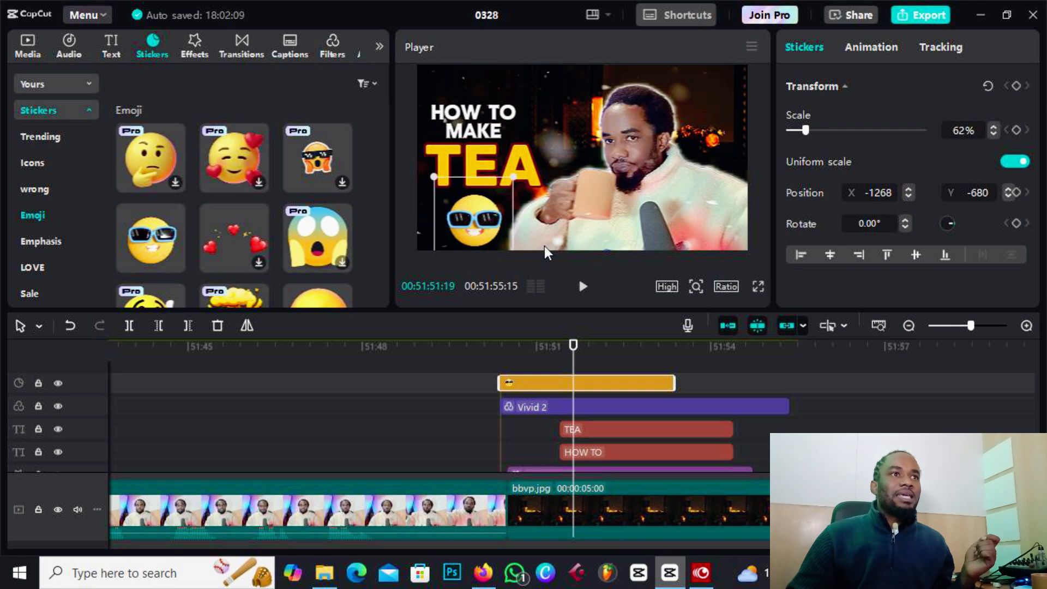
mouse_move(513, 177)
mouse_down()
mouse_move(528, 166)
mouse_move(517, 174)
mouse_up()
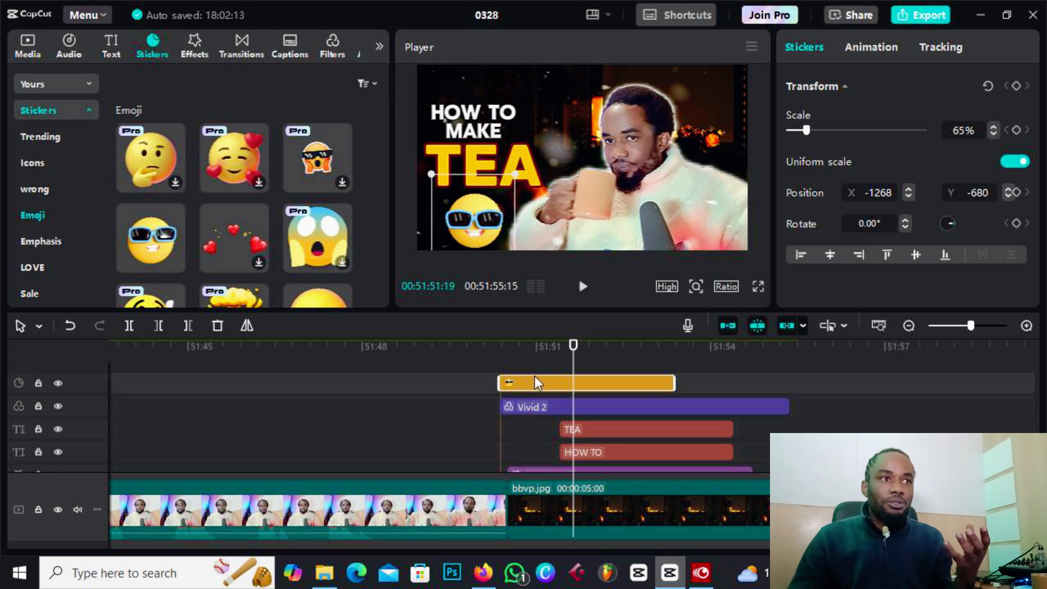
- Move the sunglasses emoji sticker beneath the Vivid 2 filter and compare how it looks on nearby frames
drag(534, 383, 539, 420)
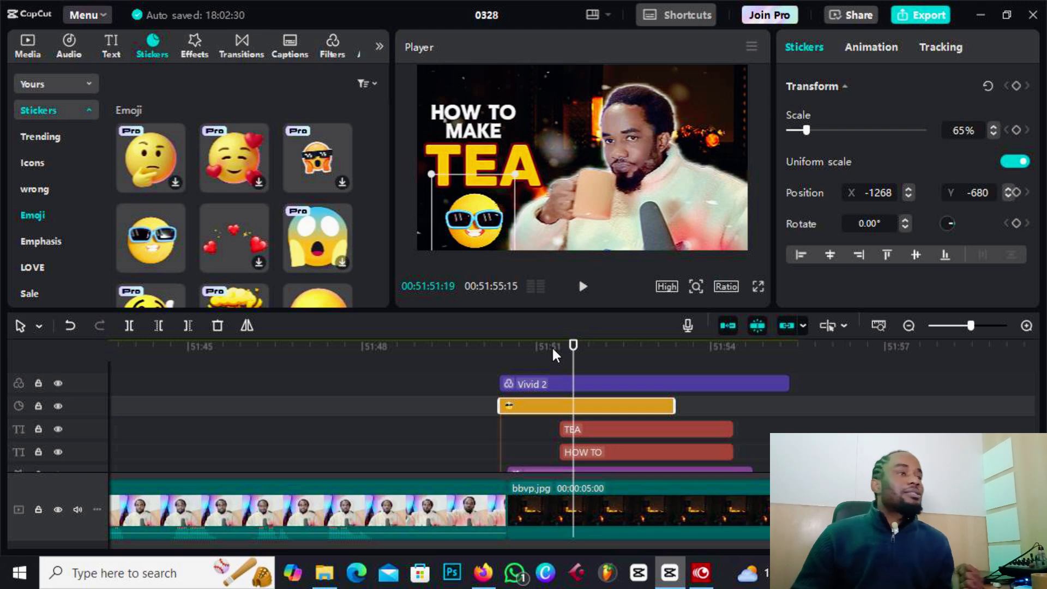
click(583, 351)
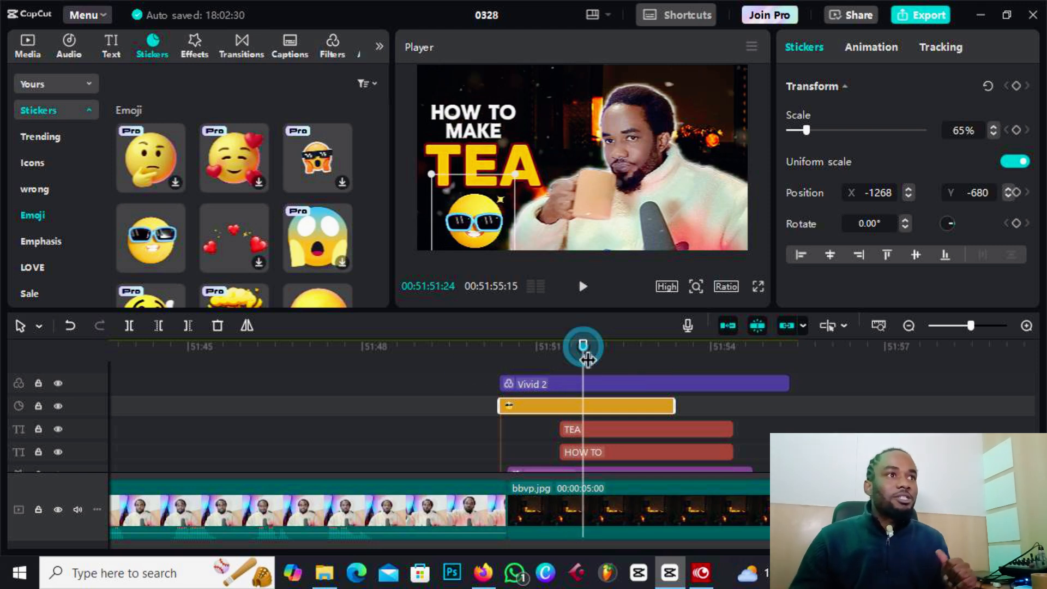
drag(583, 352, 570, 352)
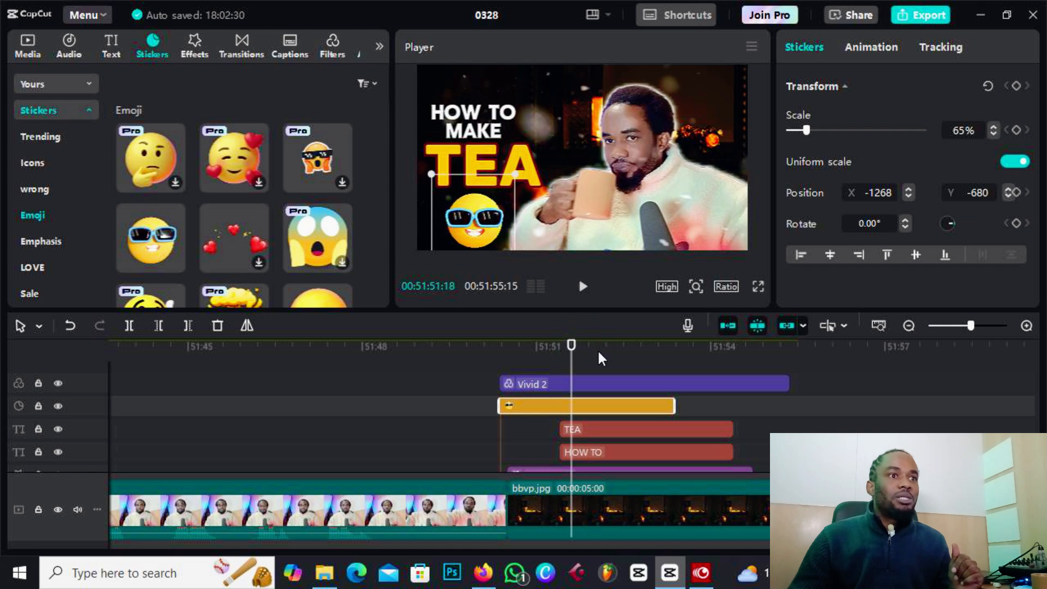
click(577, 364)
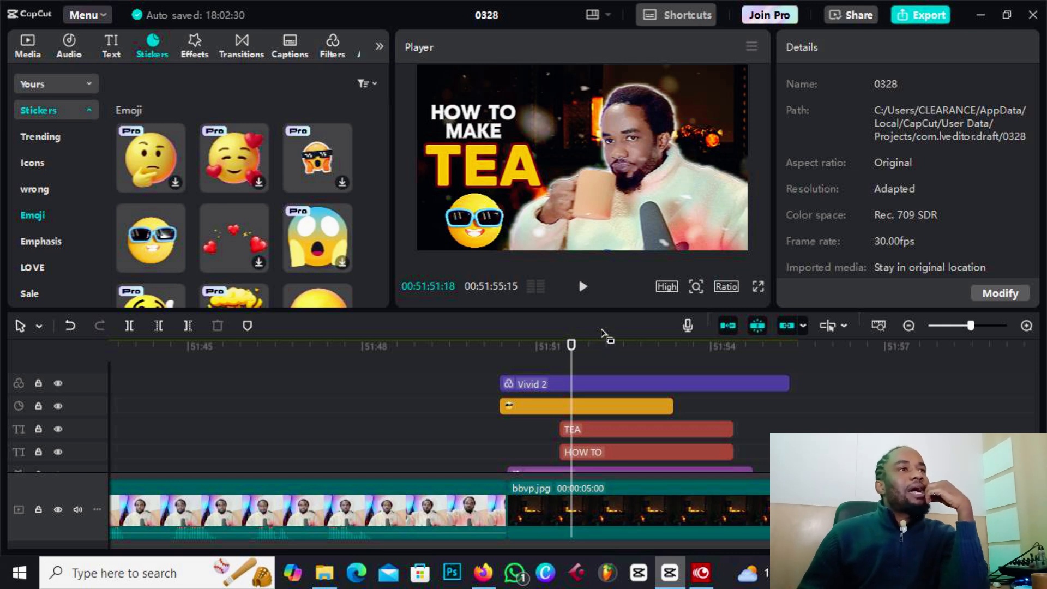
- Shrink the sunglasses emoji to 54% and shift it to about X -1302, Y -765
click(469, 220)
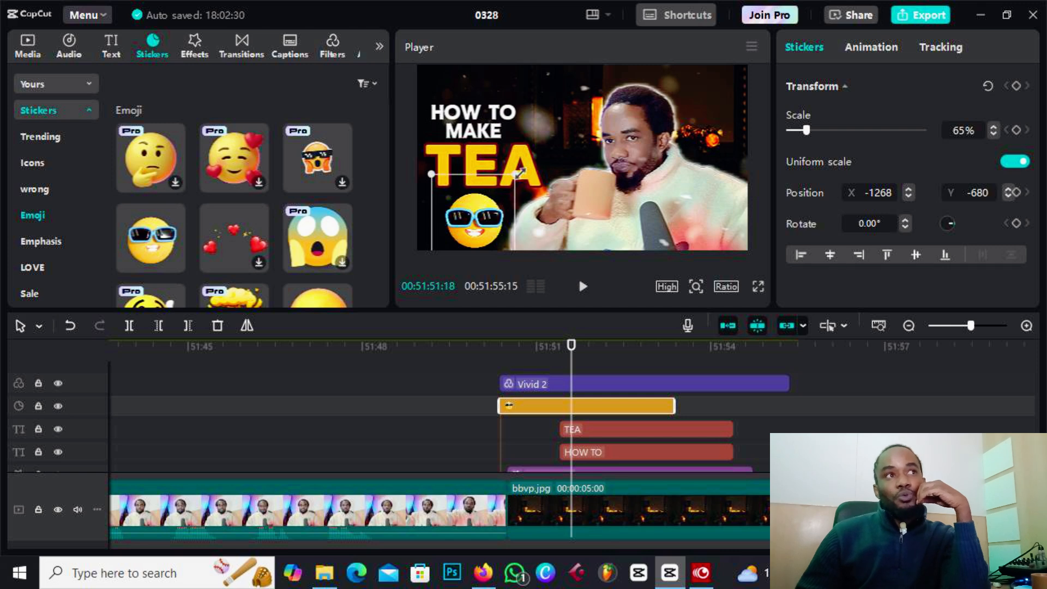
drag(518, 174, 511, 190)
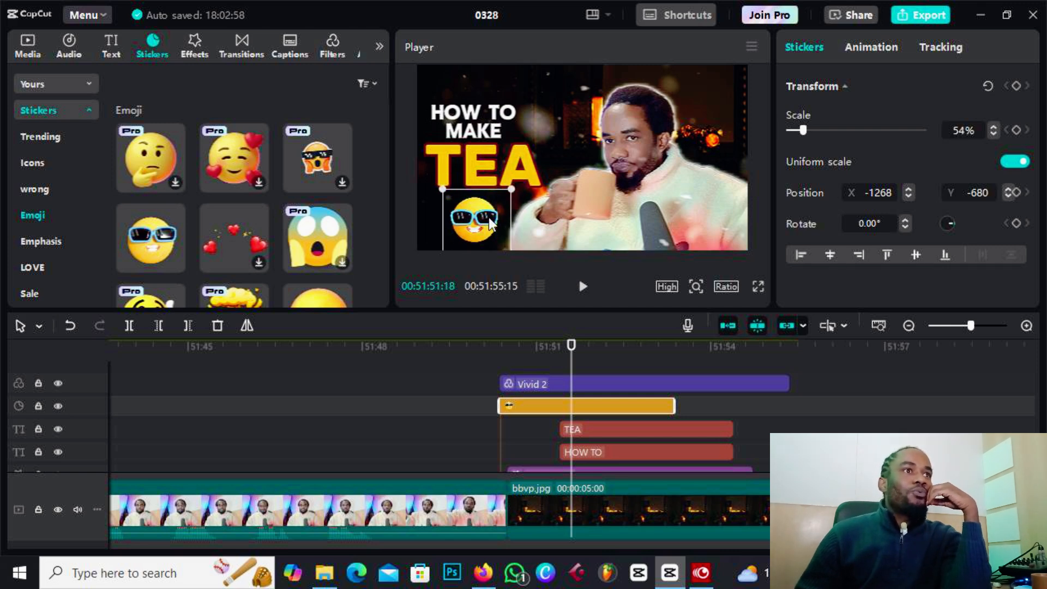
drag(489, 223, 476, 223)
- Add a default text clip at the playhead and change its wording to DURING WINTER
click(111, 46)
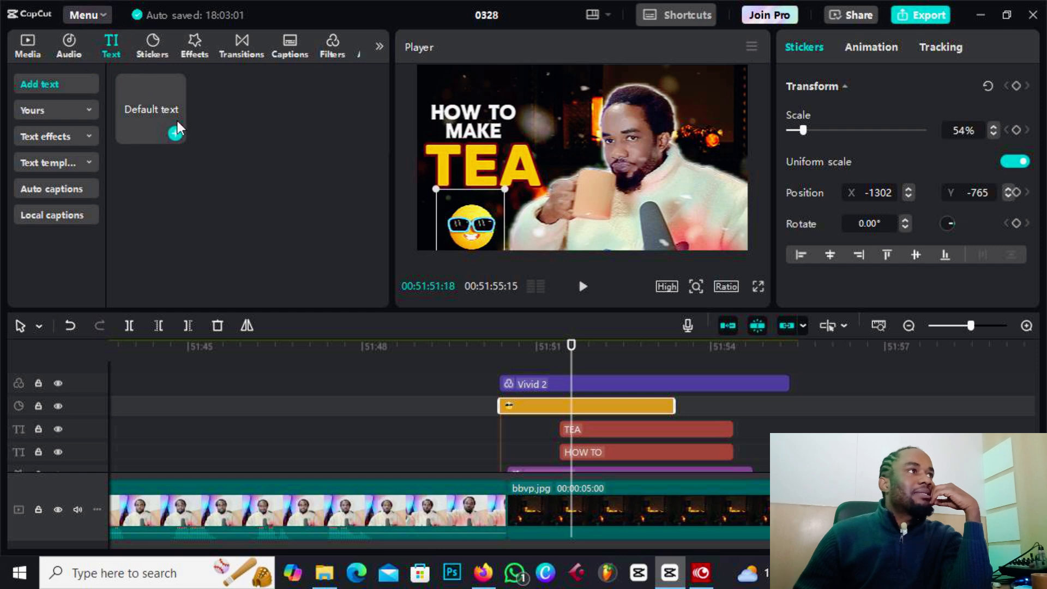
click(175, 133)
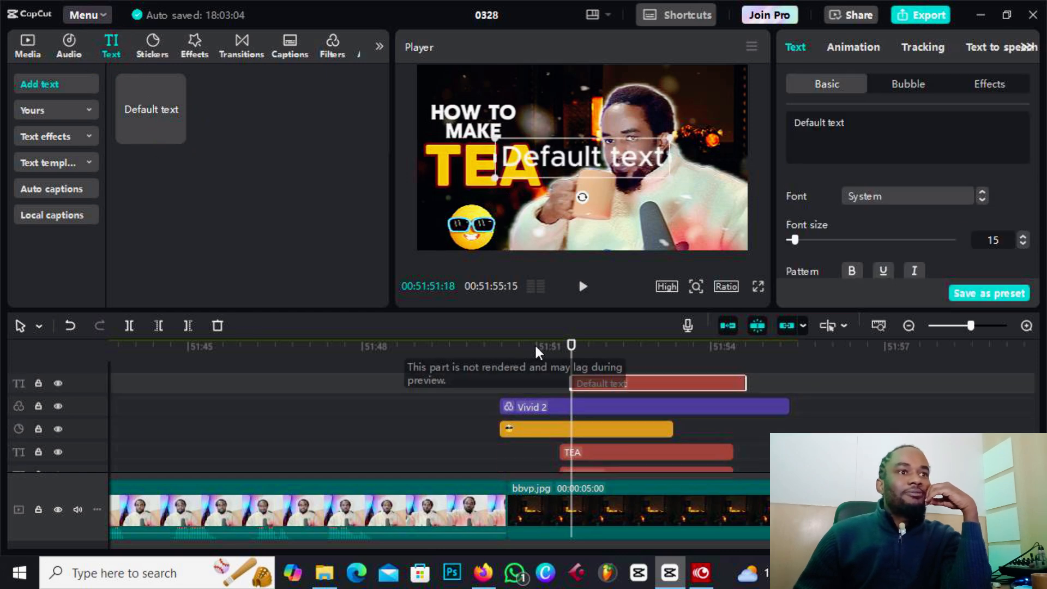
drag(854, 122, 787, 122)
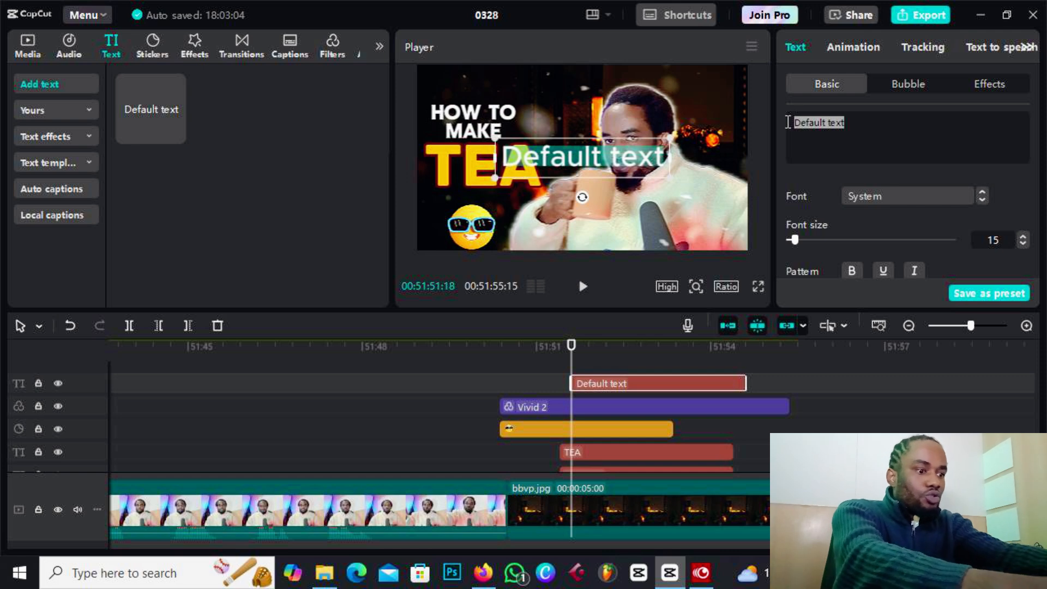
text(DUR)
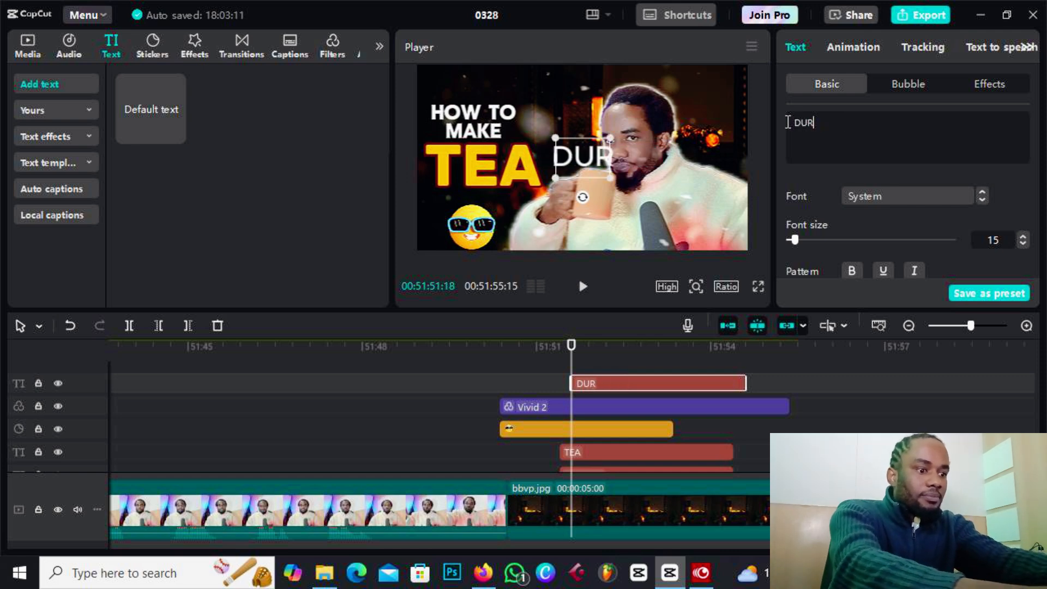
text(ING )
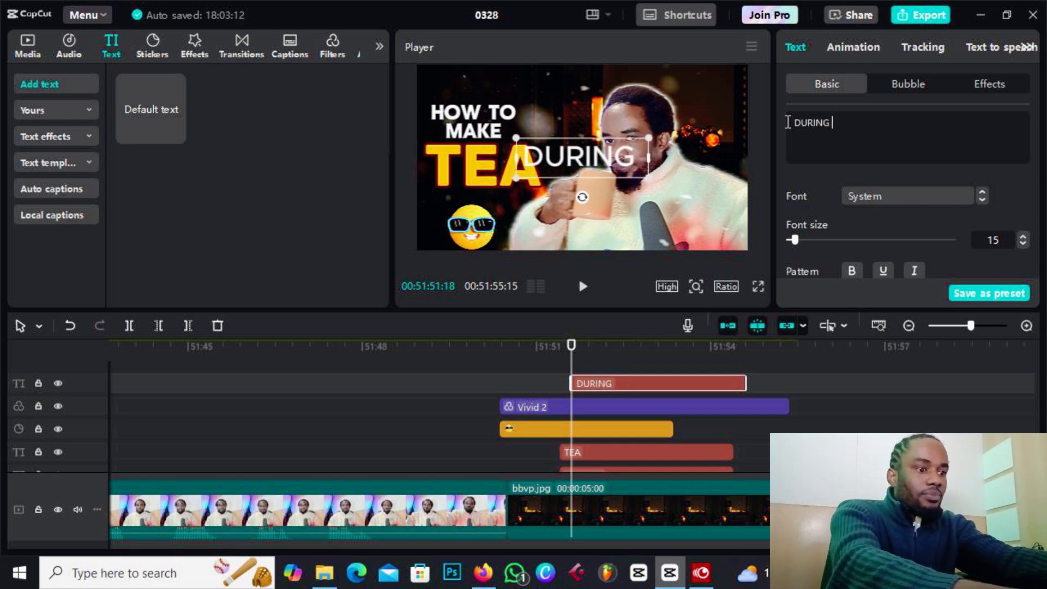
text(WINTER)
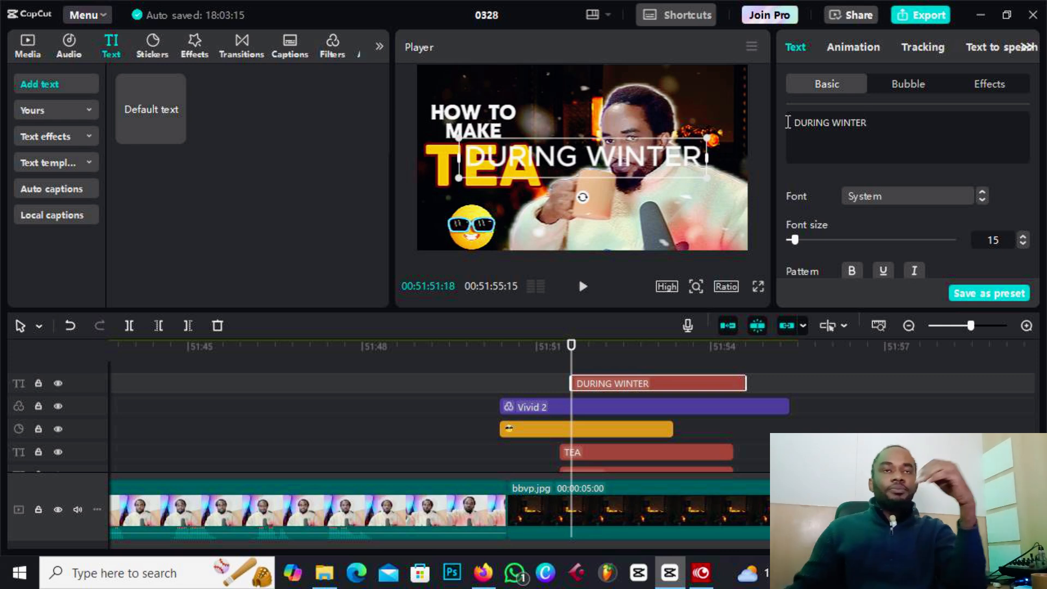
- Shrink the DURING WINTER text and place it centred between the word TEA and the sunglasses emoji
click(703, 135)
drag(703, 136, 527, 201)
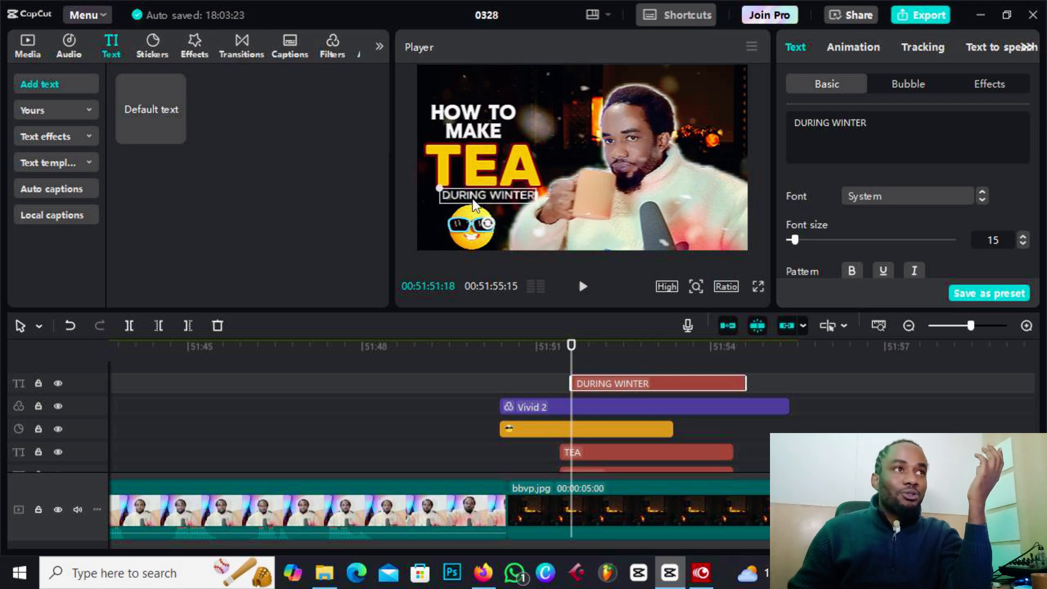
drag(441, 187, 451, 190)
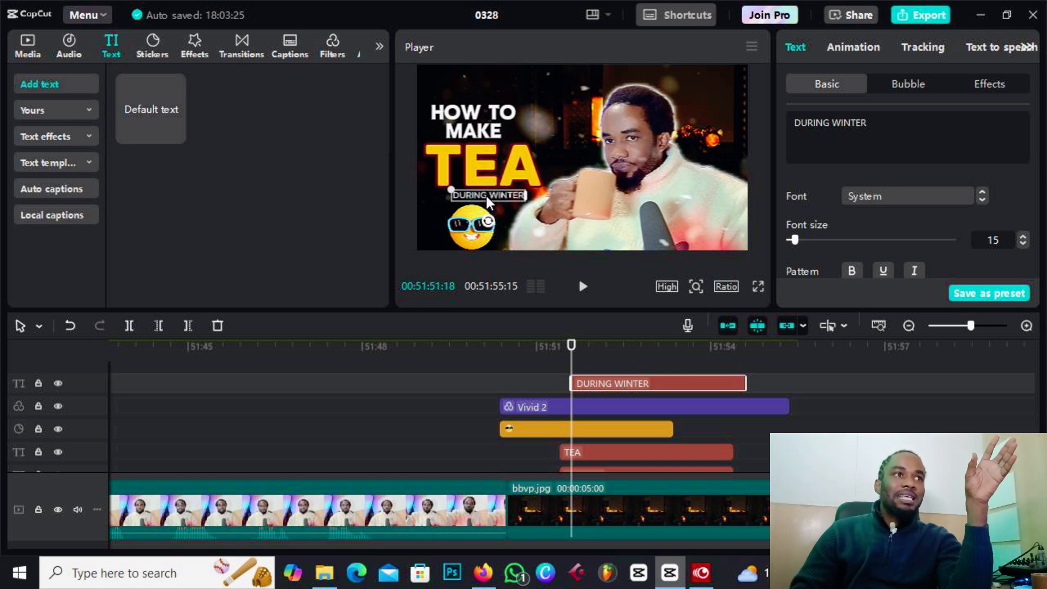
click(894, 144)
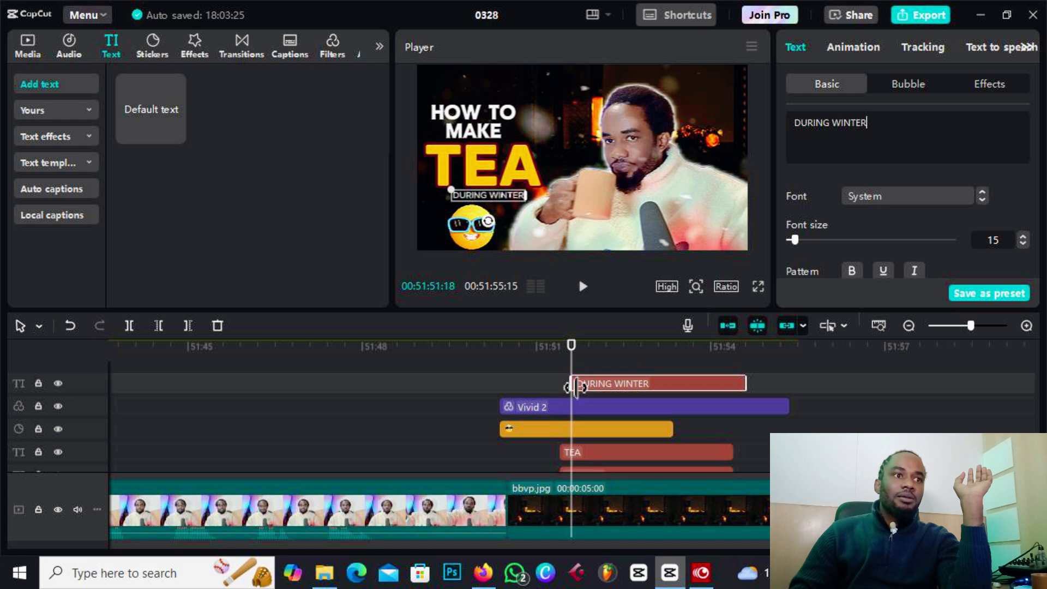
- Extend the start of the DURING WINTER clip back to the Vivid 2 filter's start and park the playhead at 00:51:51:19
drag(570, 382, 498, 385)
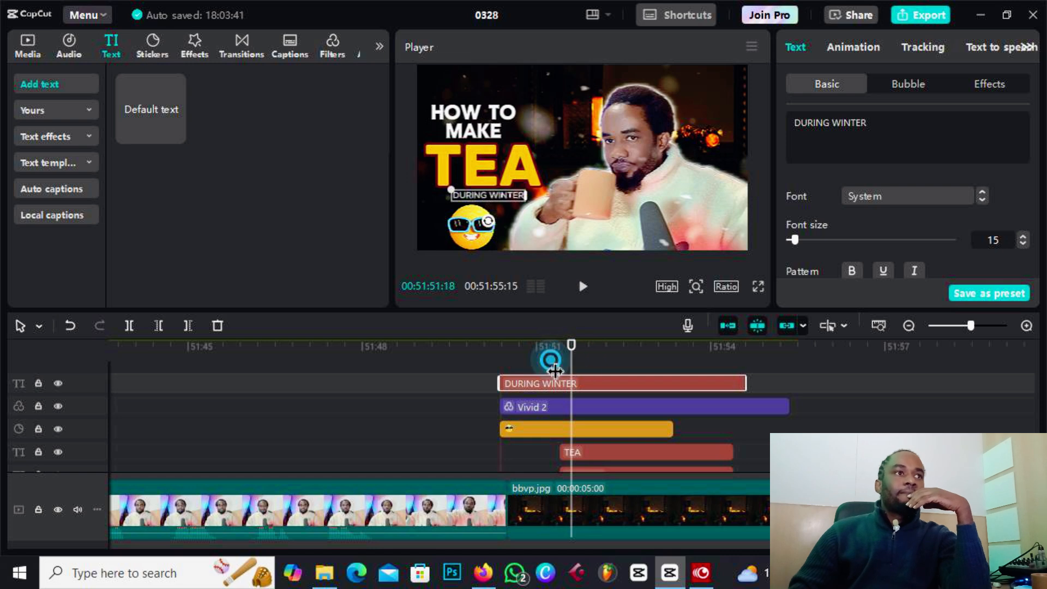
click(549, 356)
drag(551, 346, 577, 356)
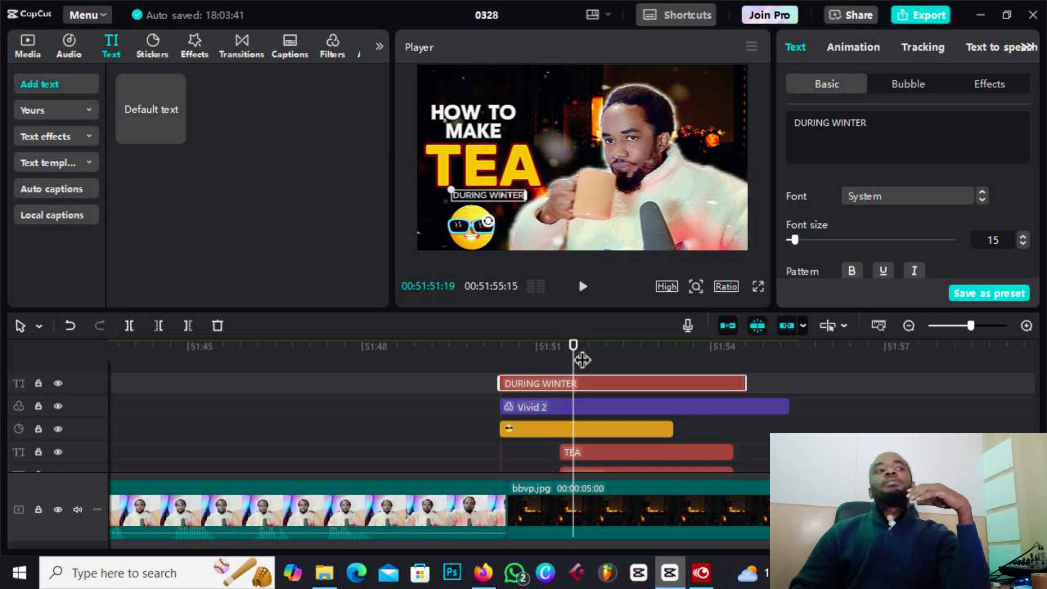
click(579, 355)
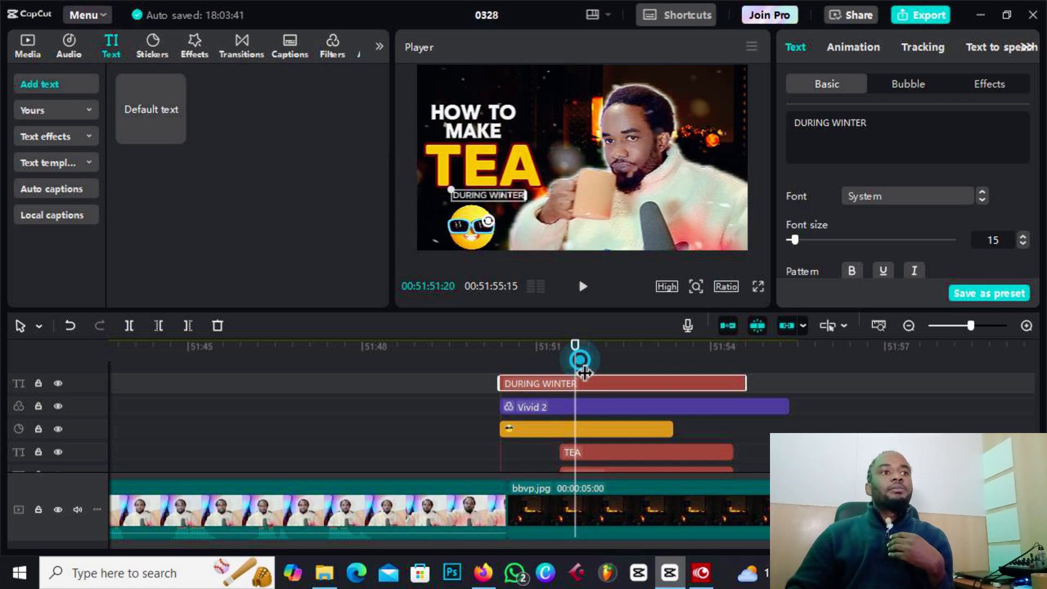
click(576, 420)
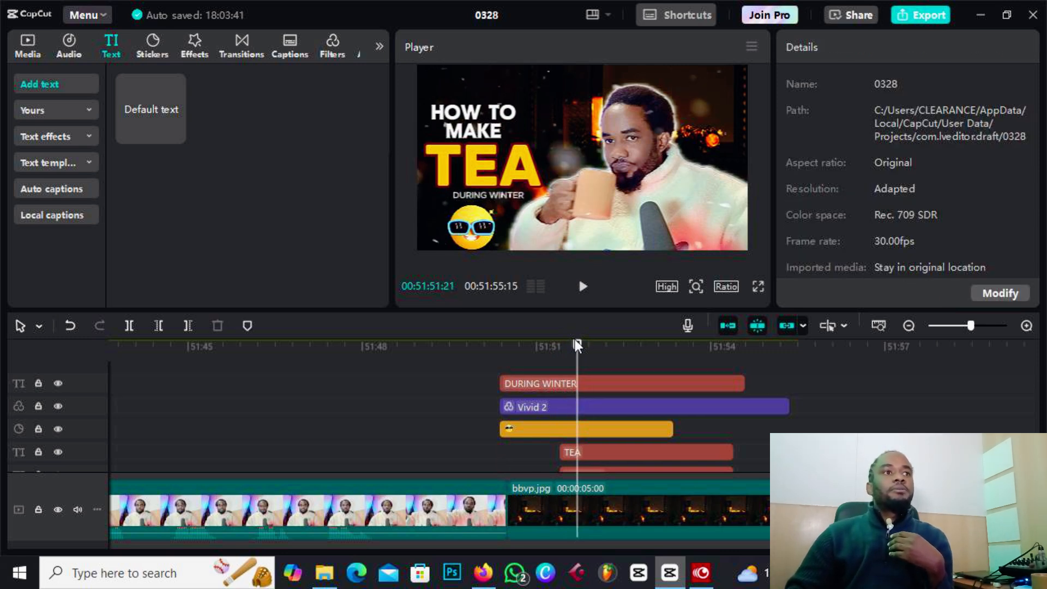
drag(579, 349, 577, 357)
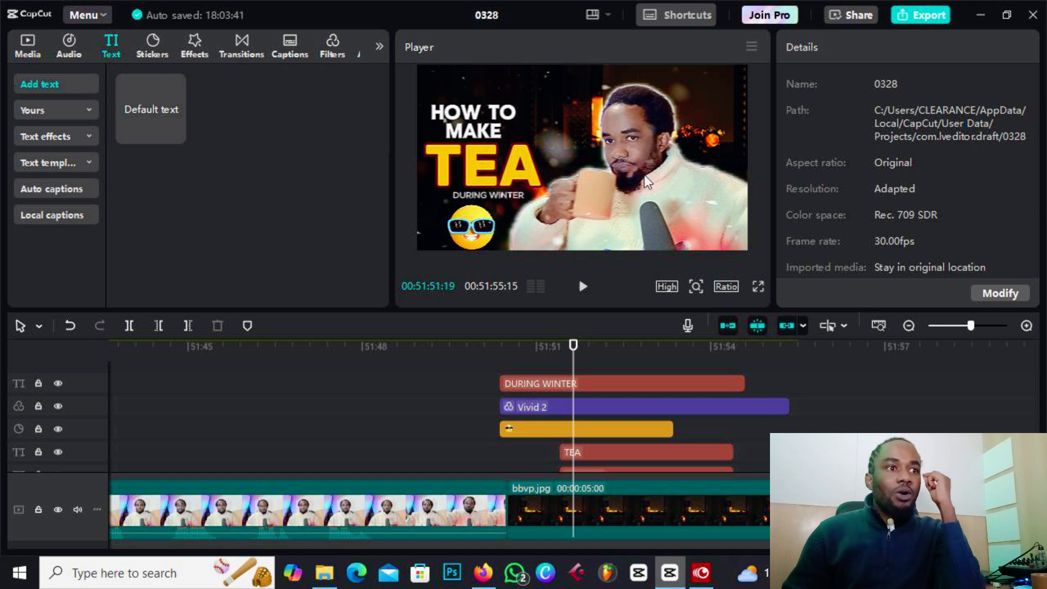
- Start a still-frame export of the current frame and name the image CCVV
click(752, 44)
click(786, 83)
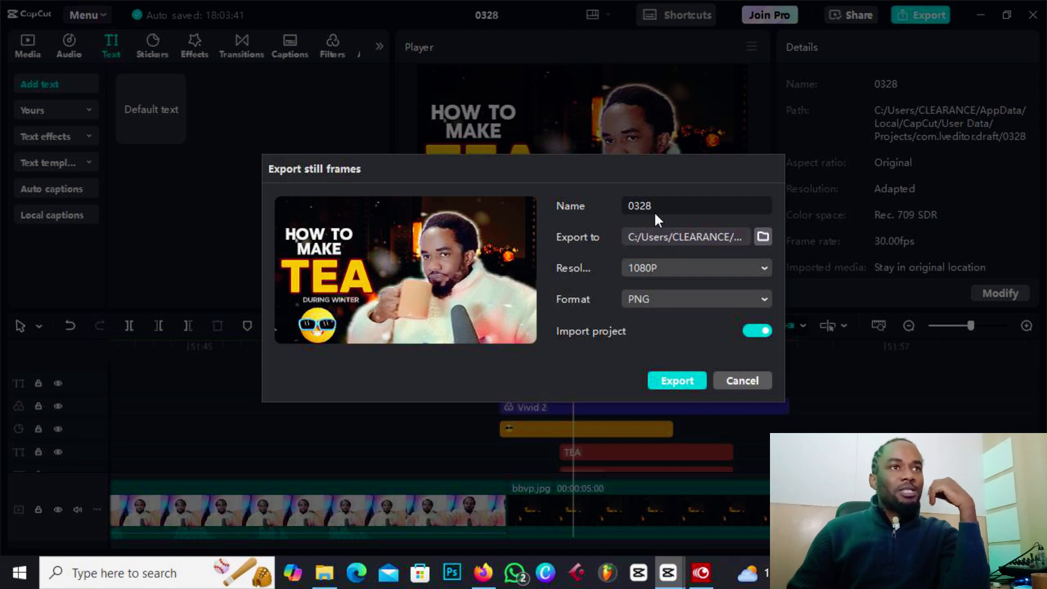
click(656, 206)
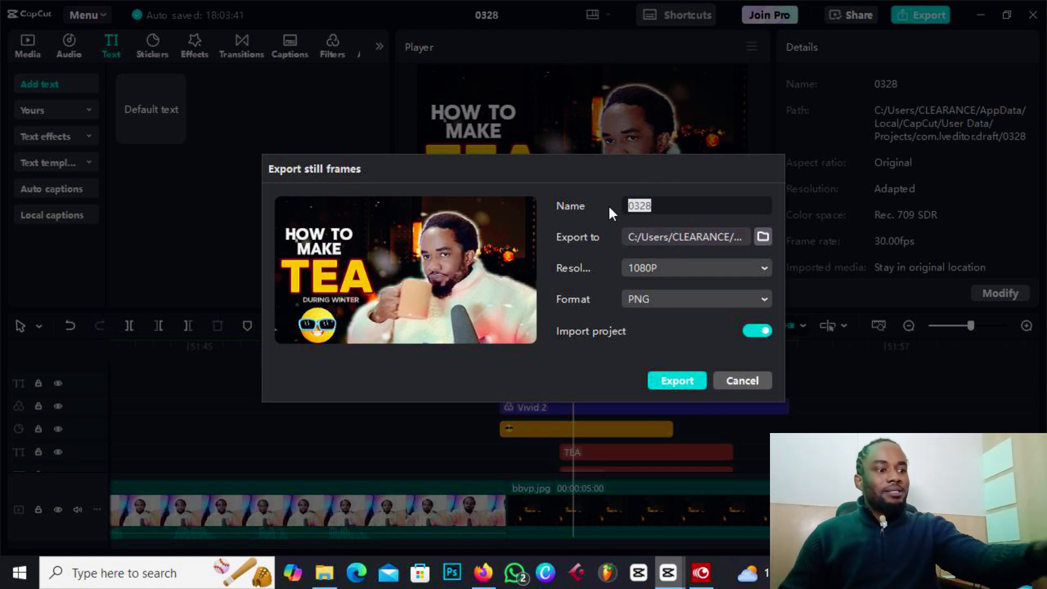
text(CVV)
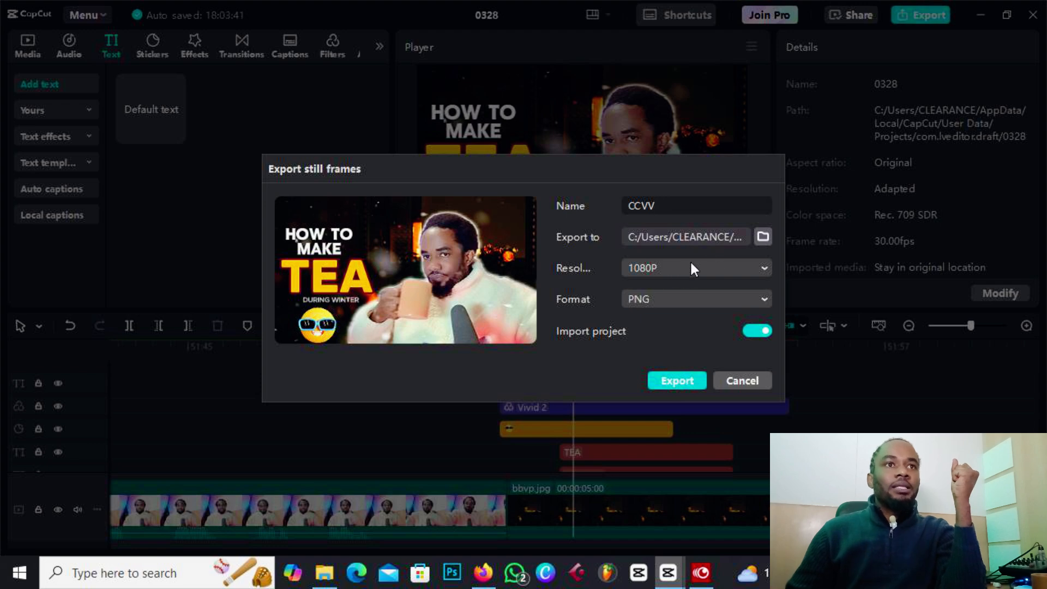
- Check the BROADCAST destination folder, set the image format to JPEG and export the still frame
click(762, 237)
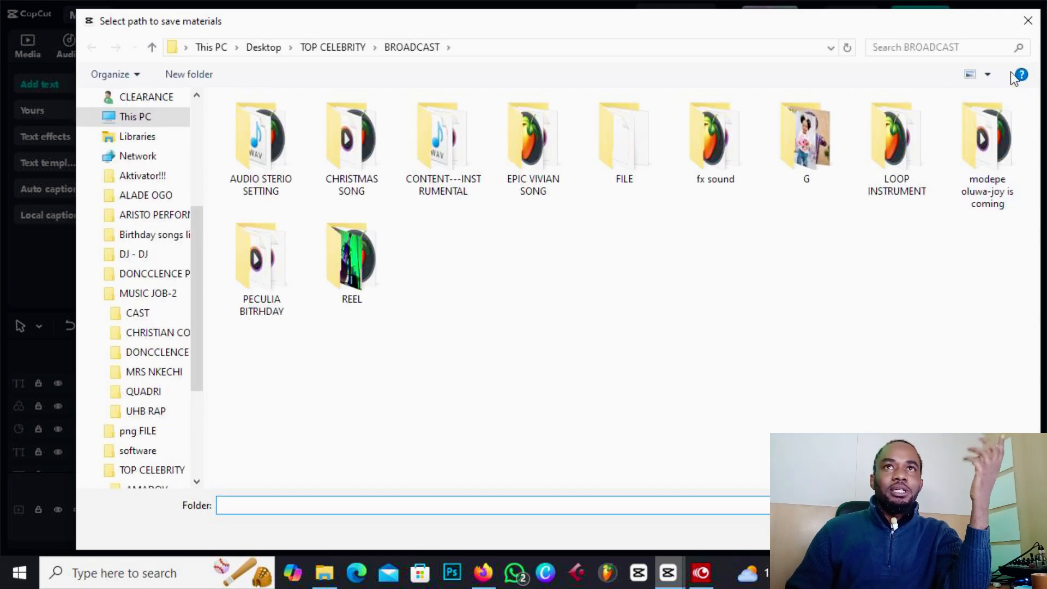
click(1027, 20)
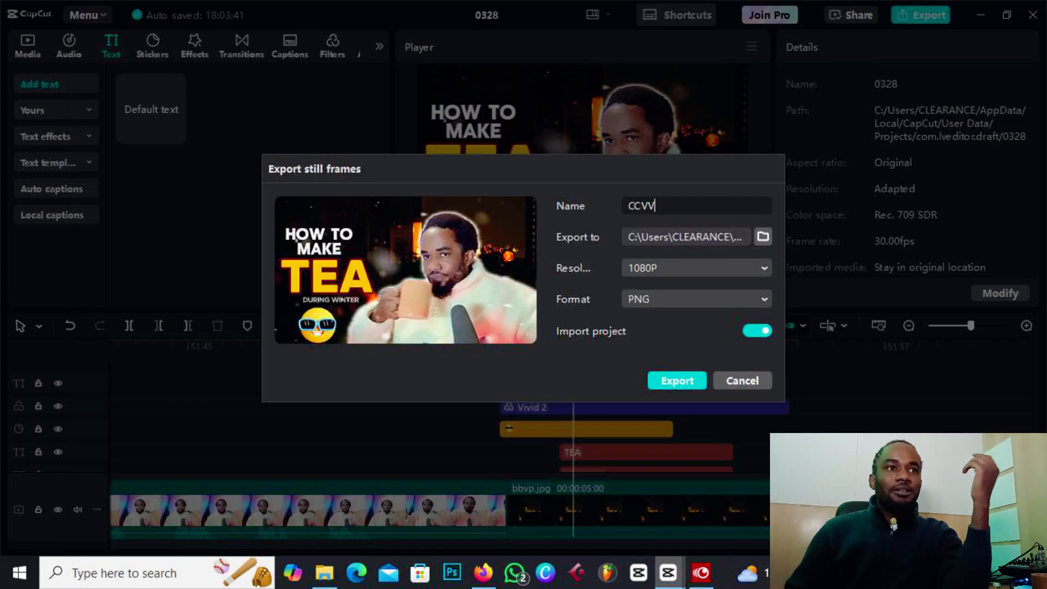
click(679, 308)
click(668, 350)
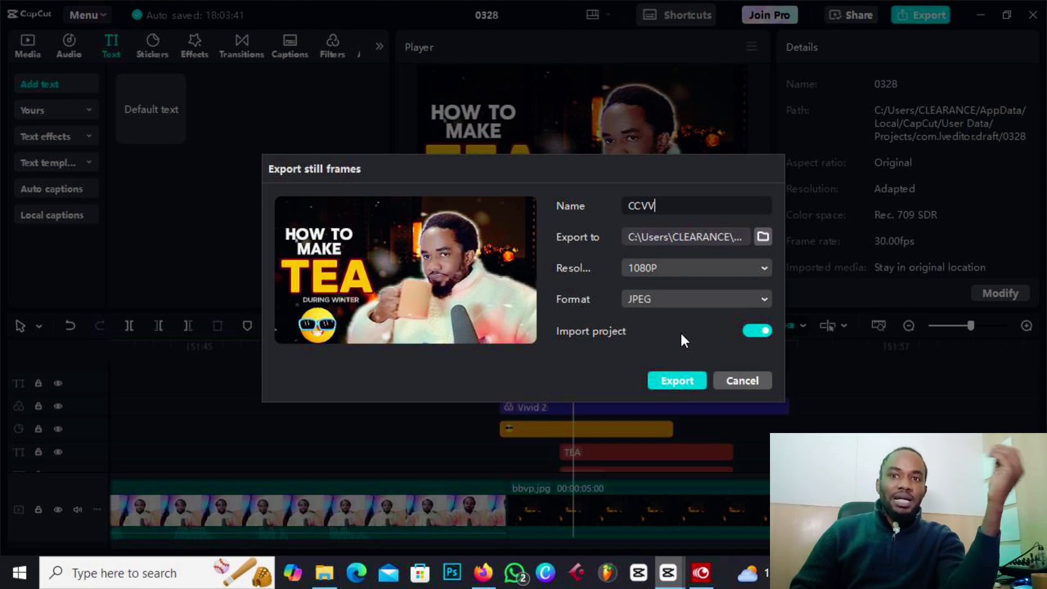
click(678, 381)
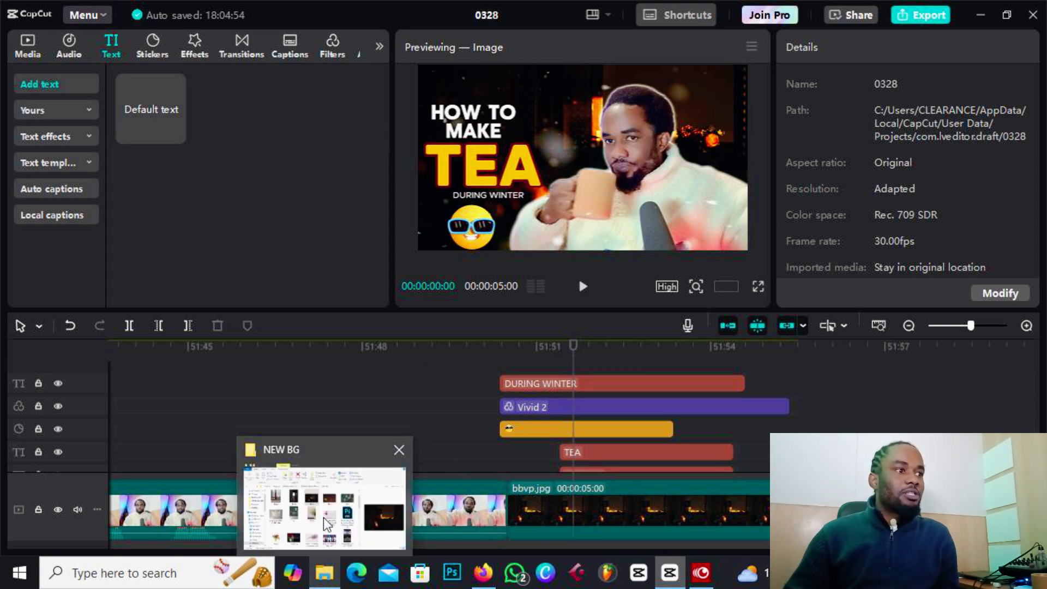
- Switch to the NEW BG window in File Explorer and look through the folder tree for the export destination folder
click(351, 474)
scroll(88, 343, down, 2)
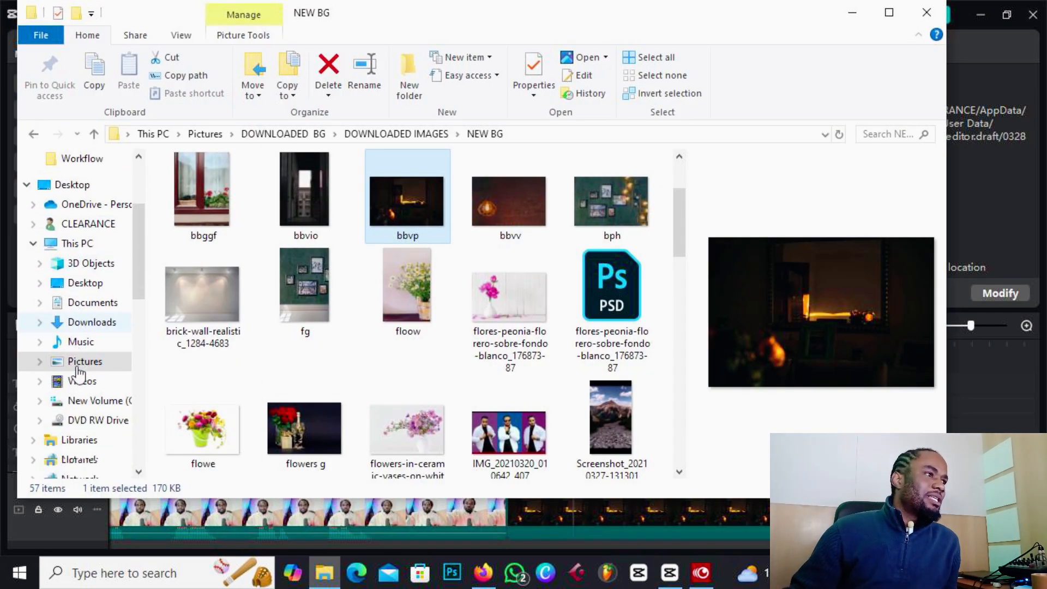
scroll(88, 344, down, 3)
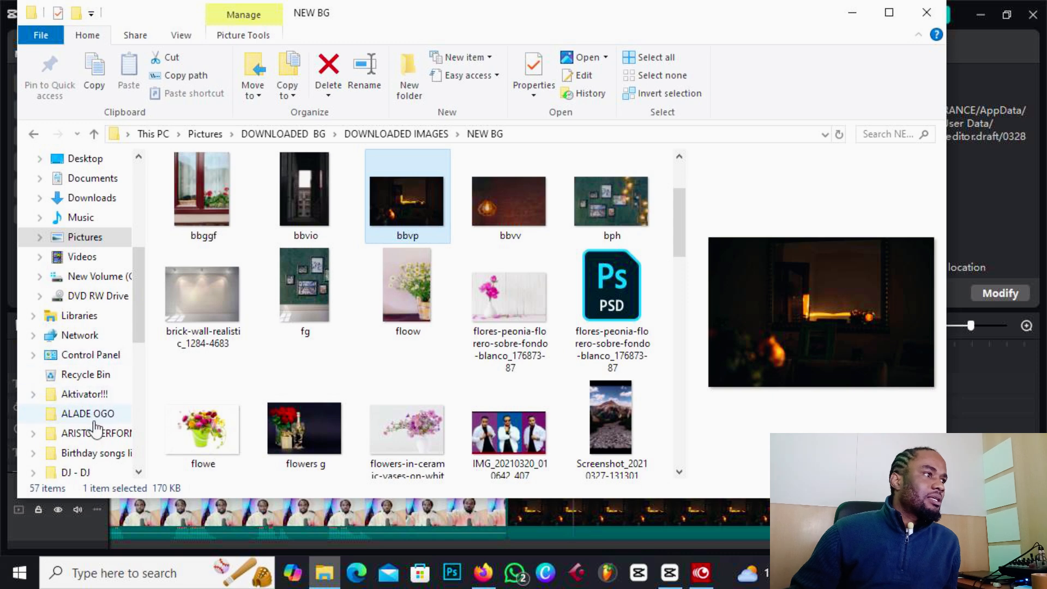
scroll(98, 463, down, 1)
scroll(100, 435, down, 2)
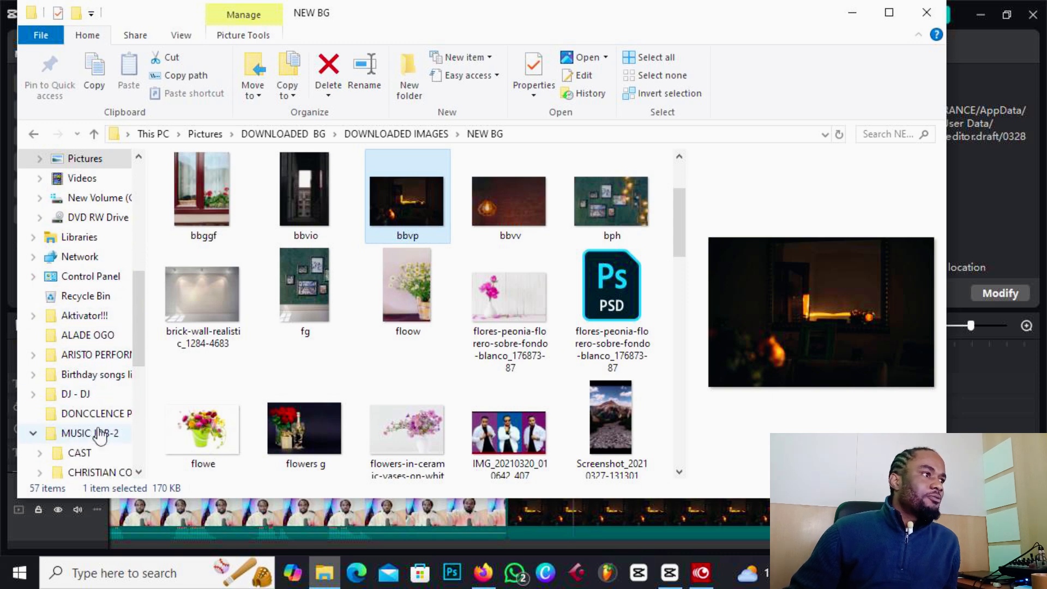